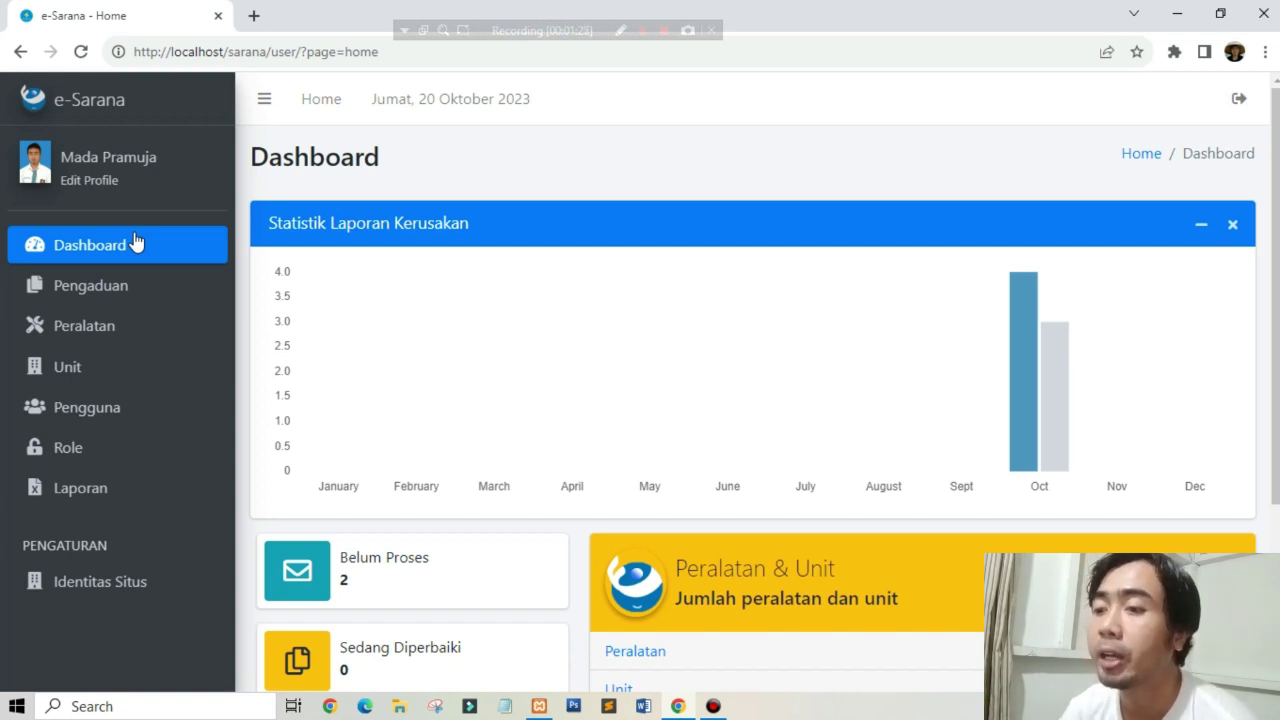
left_click(135, 243)
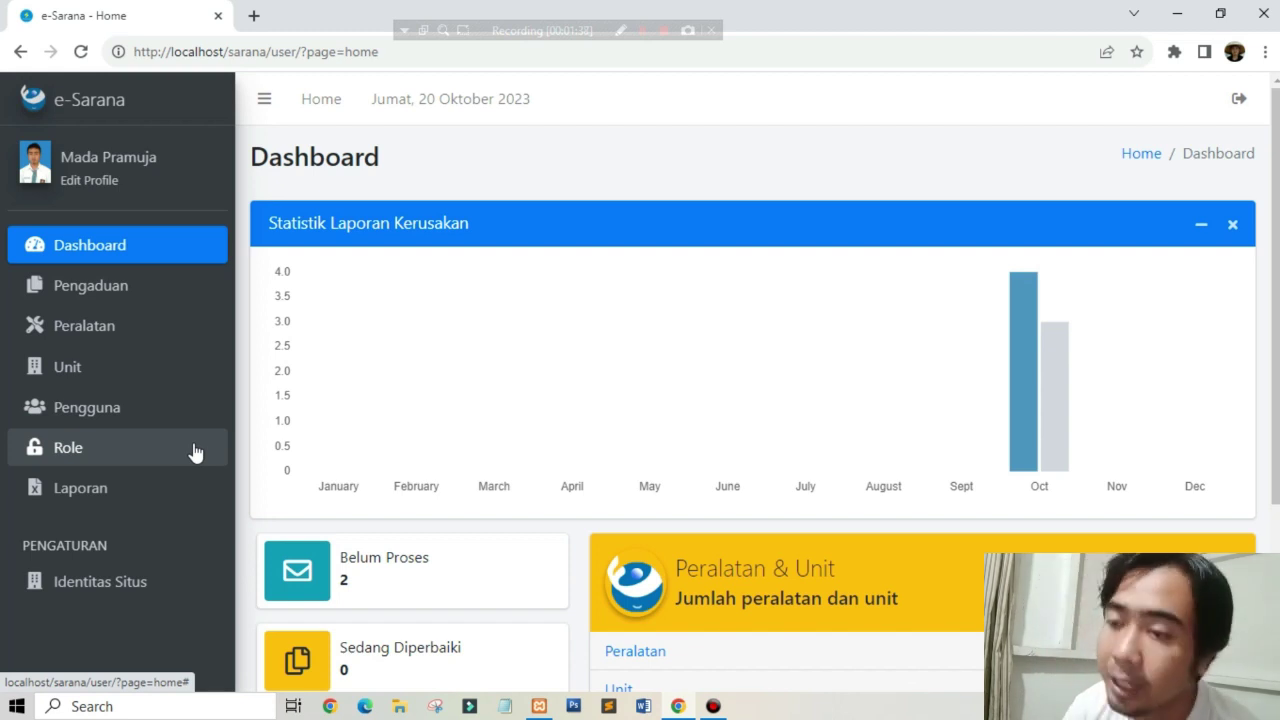
left_click(163, 250)
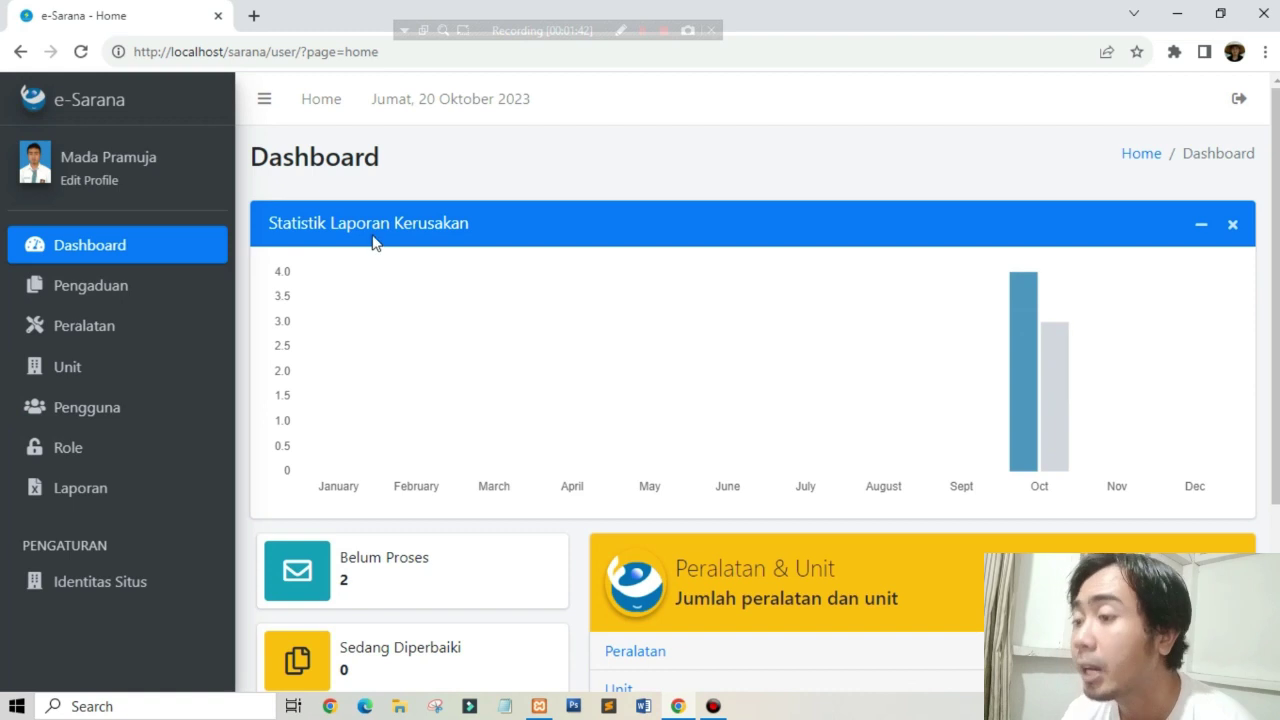
scroll(1028, 328, "down", 1)
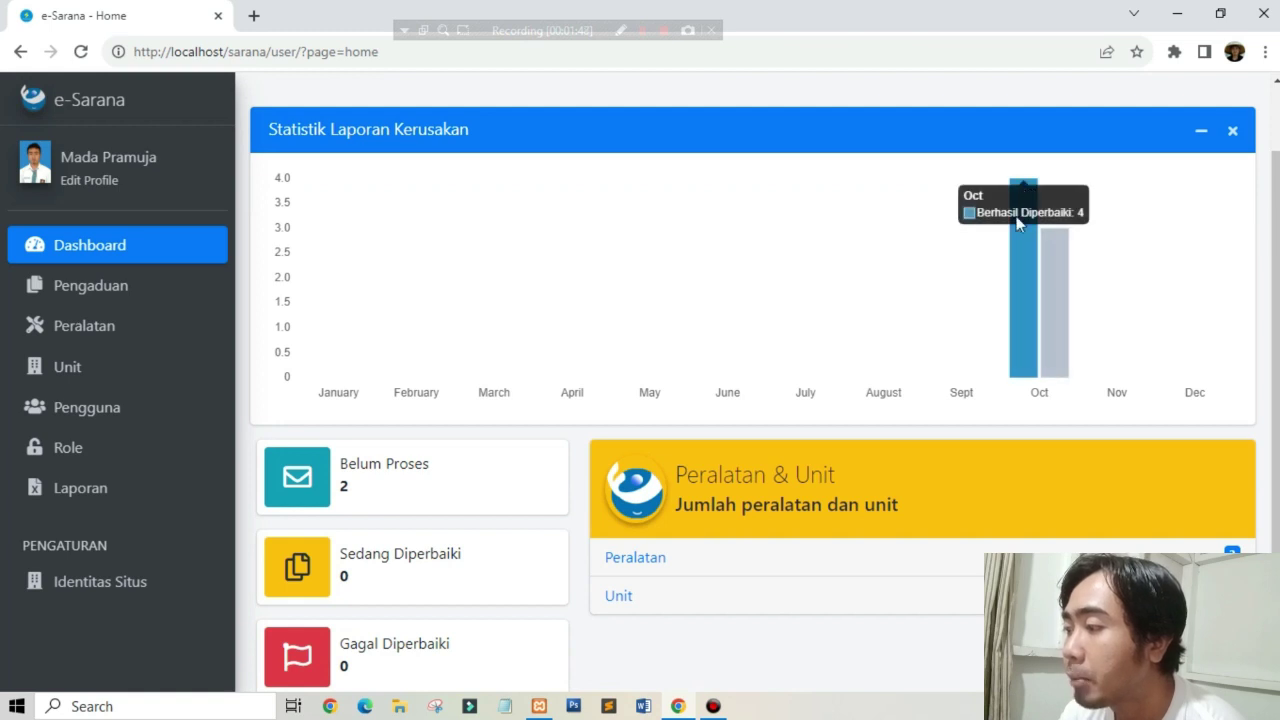
mouse_move(1055, 315)
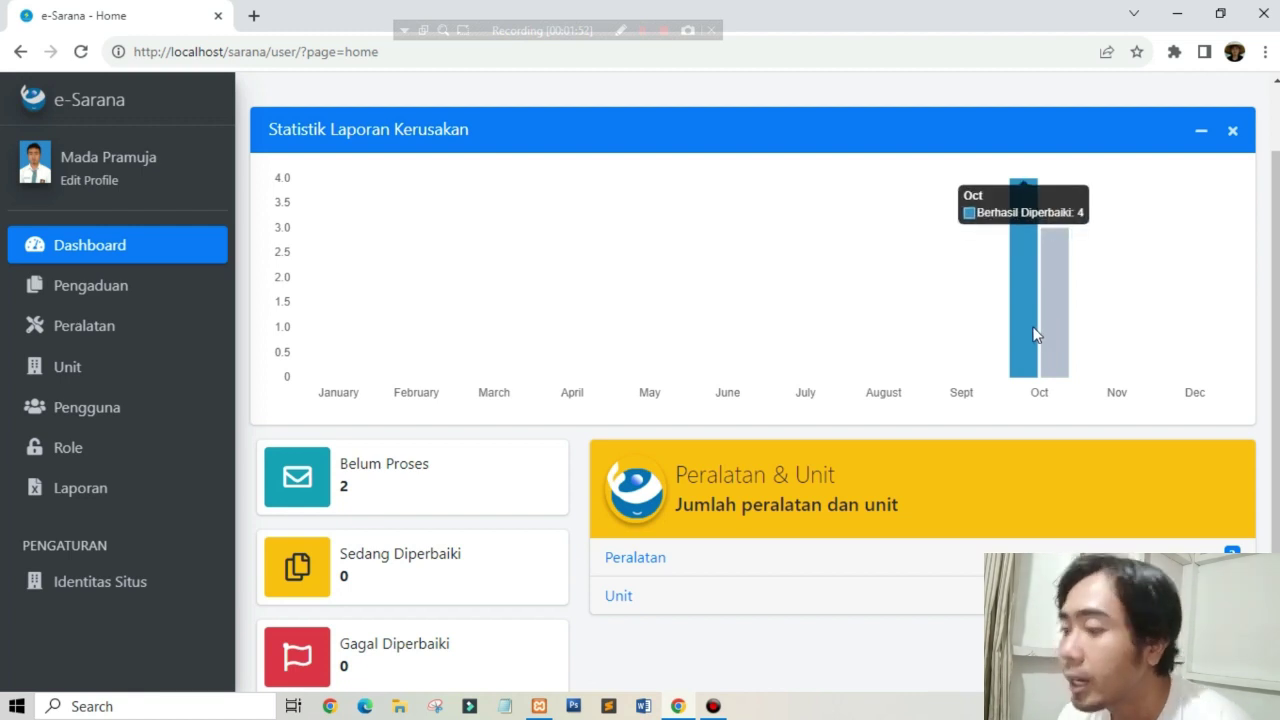
scroll(1000, 375, "down", 2)
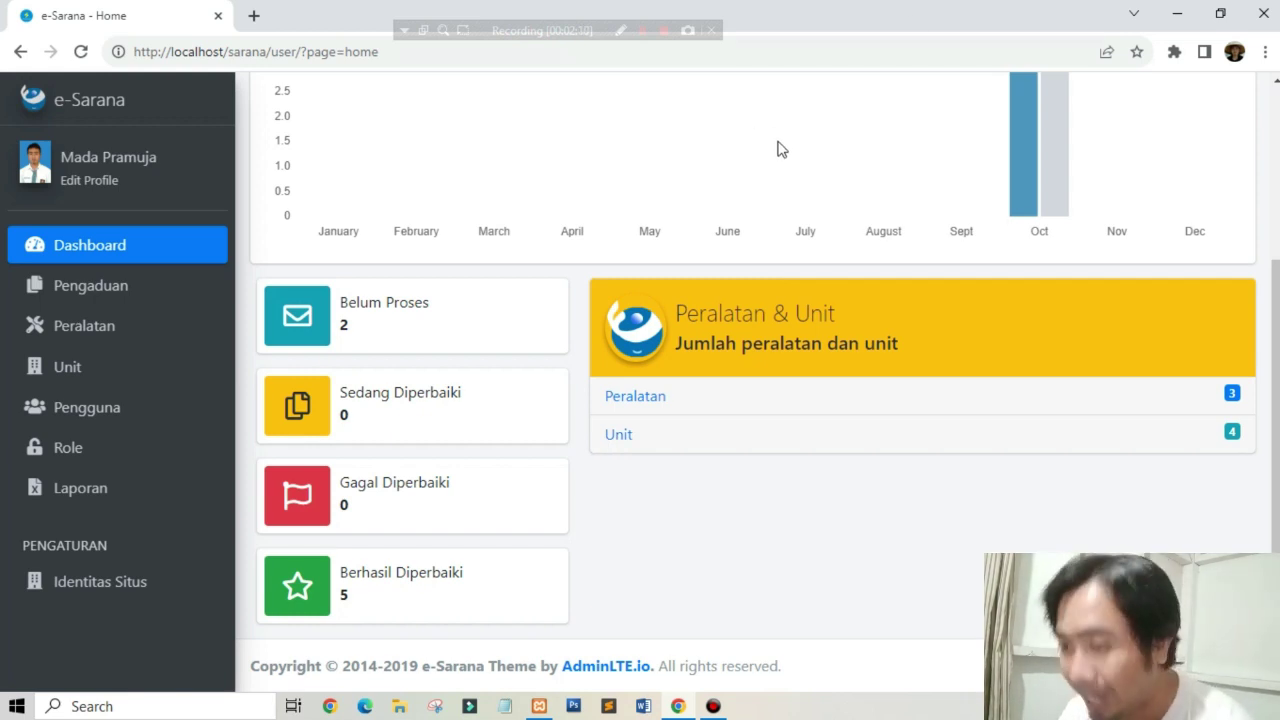
left_click(106, 293)
left_click(106, 293)
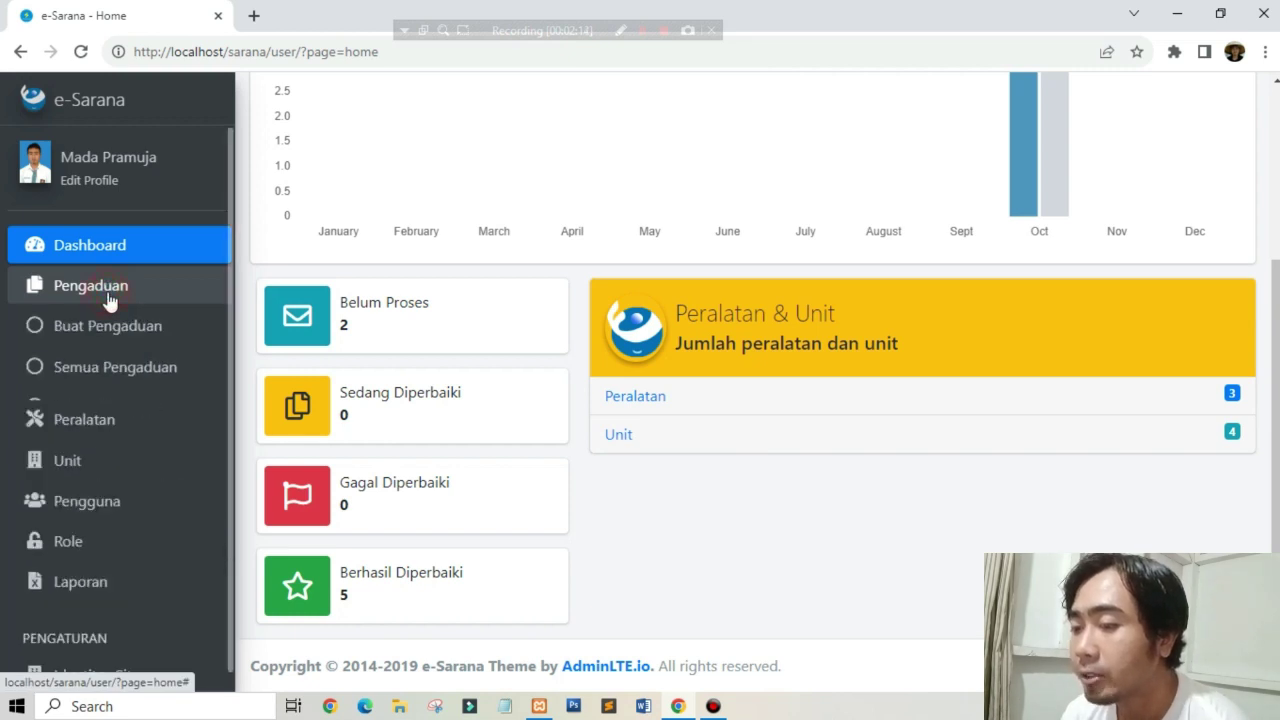
Step: Open the new-complaint form and inspect its completion date, description and repair notes fields
left_click(121, 333)
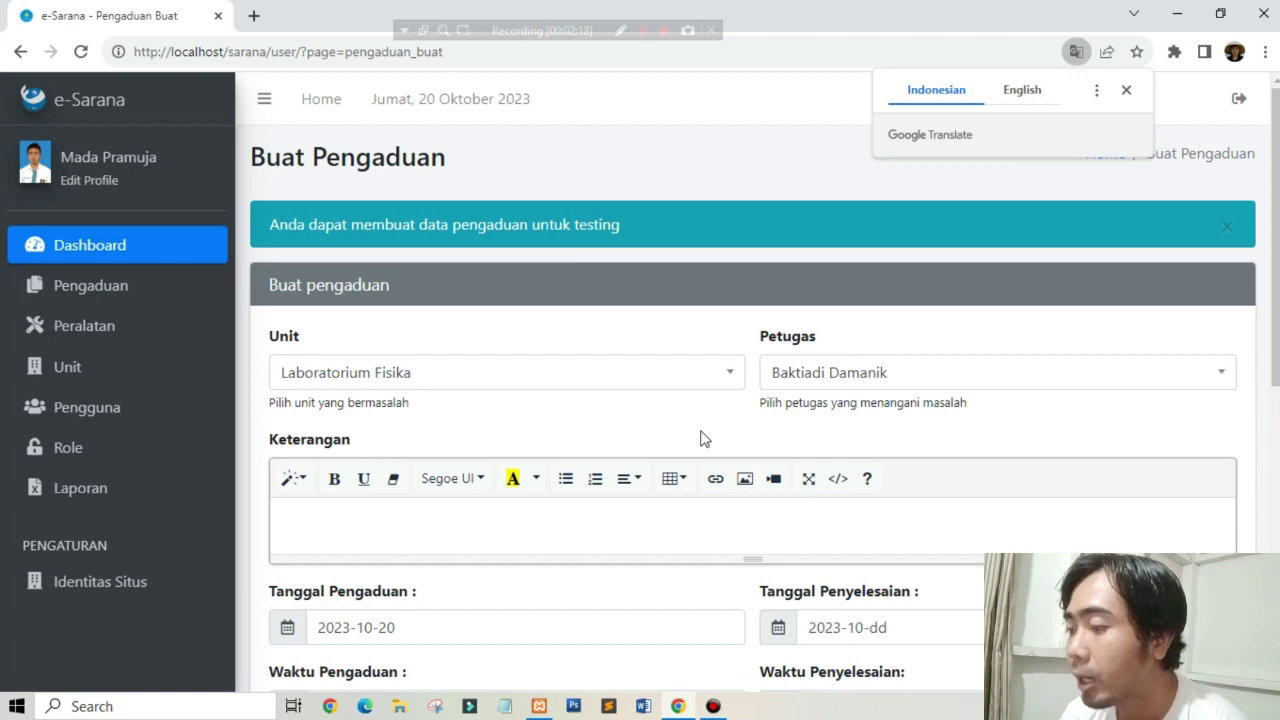
left_click(489, 531)
scroll(771, 420, "down", 2)
left_click(940, 433)
left_click(599, 354)
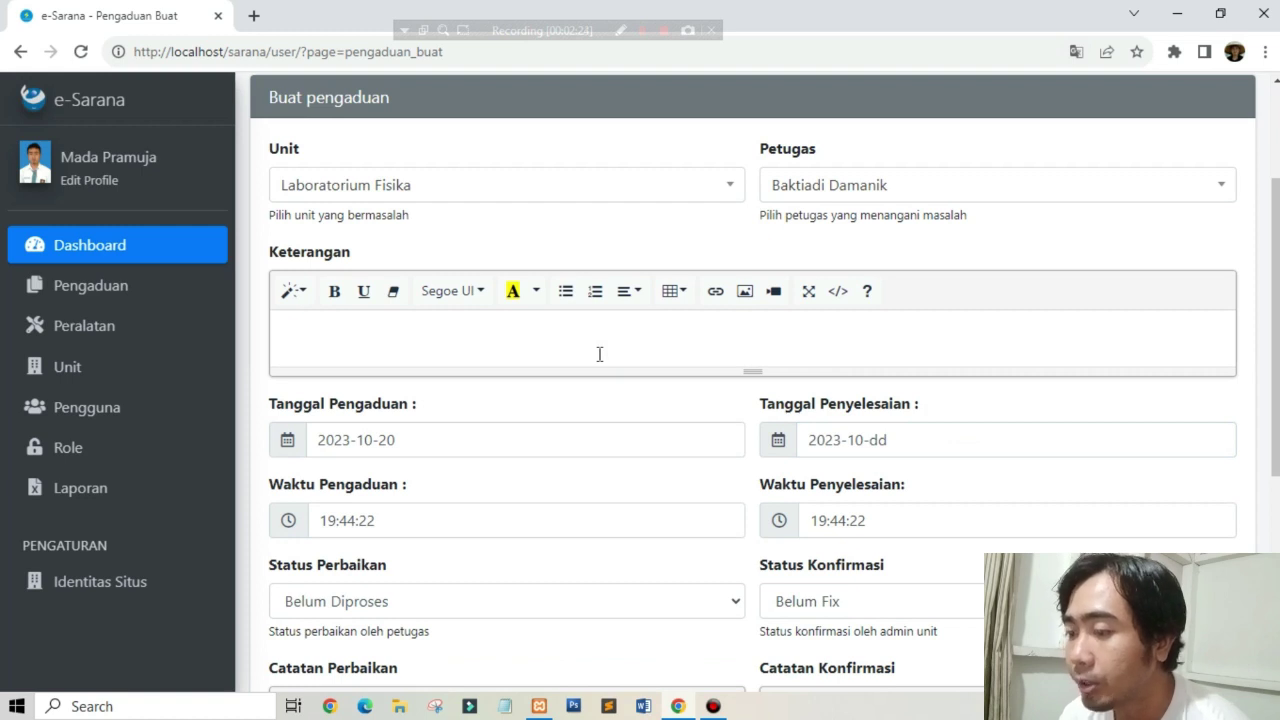
scroll(548, 484, "down", 1)
scroll(548, 484, "down", 2)
left_click(372, 493)
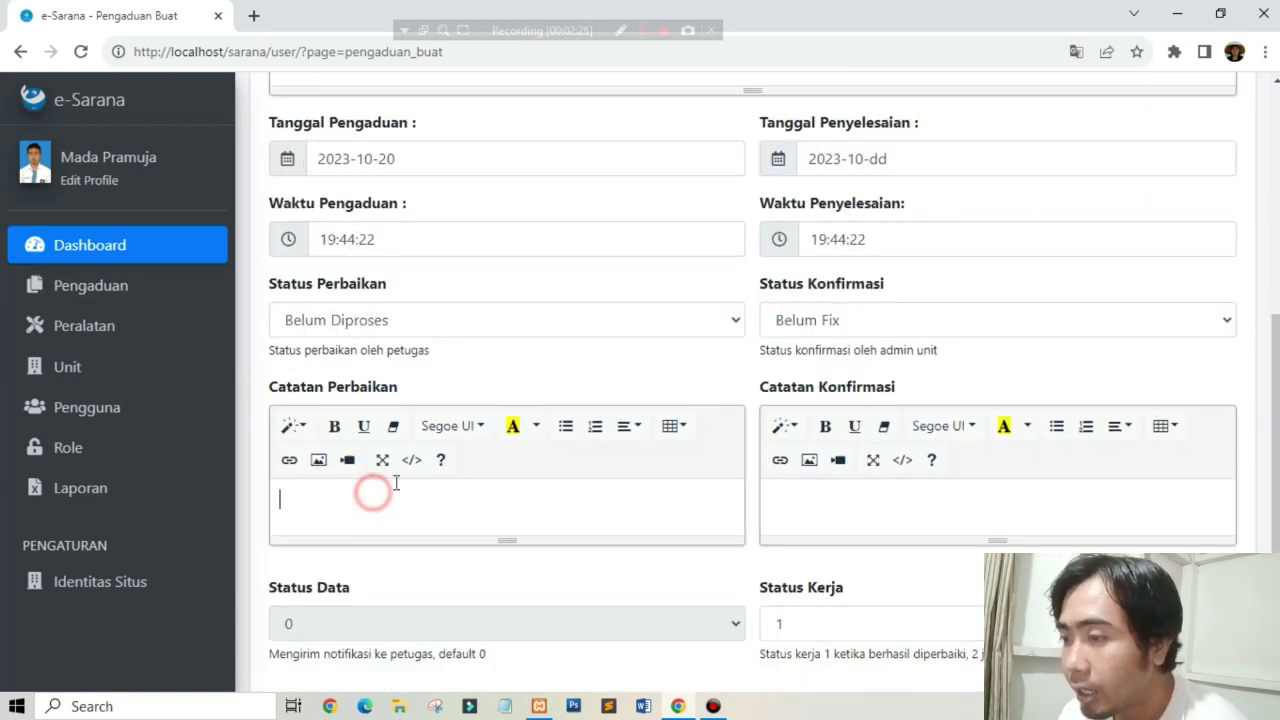
scroll(432, 413, "up", 3)
Step: Browse the Unit list, keeping Laboratorium Fisika, and the Petugas list, keeping the current officer
left_click(491, 190)
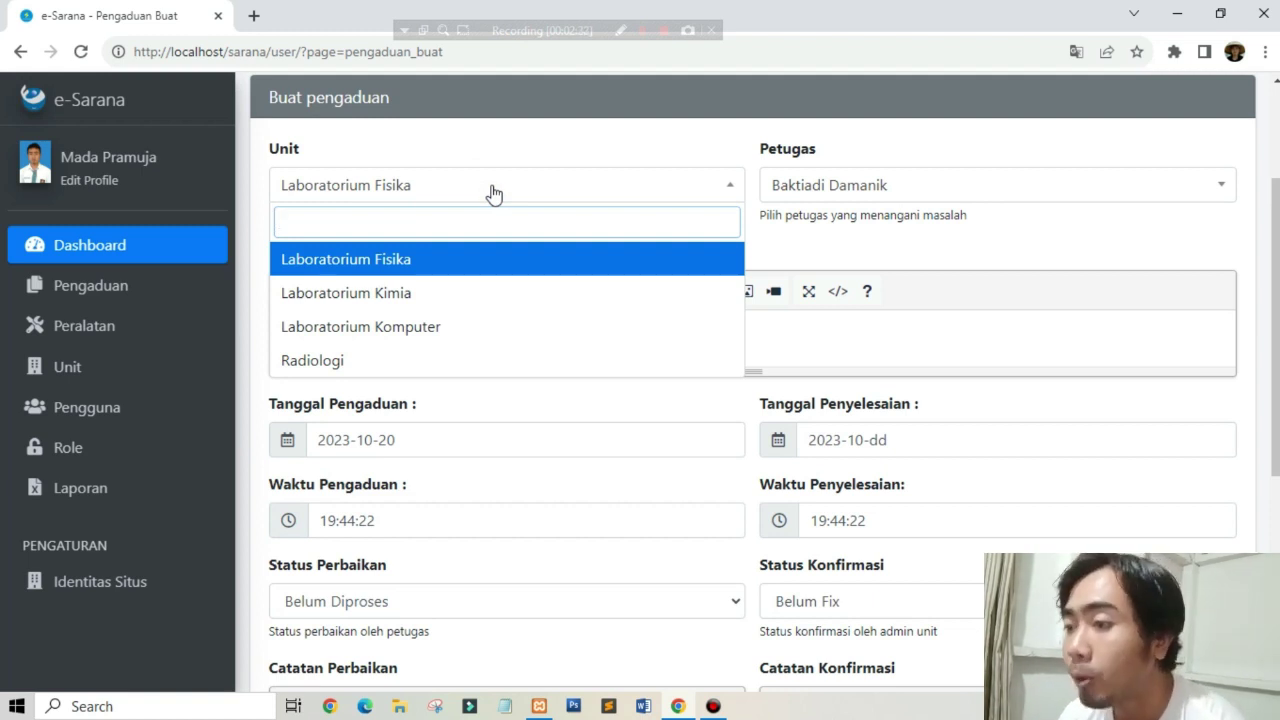
left_click(493, 140)
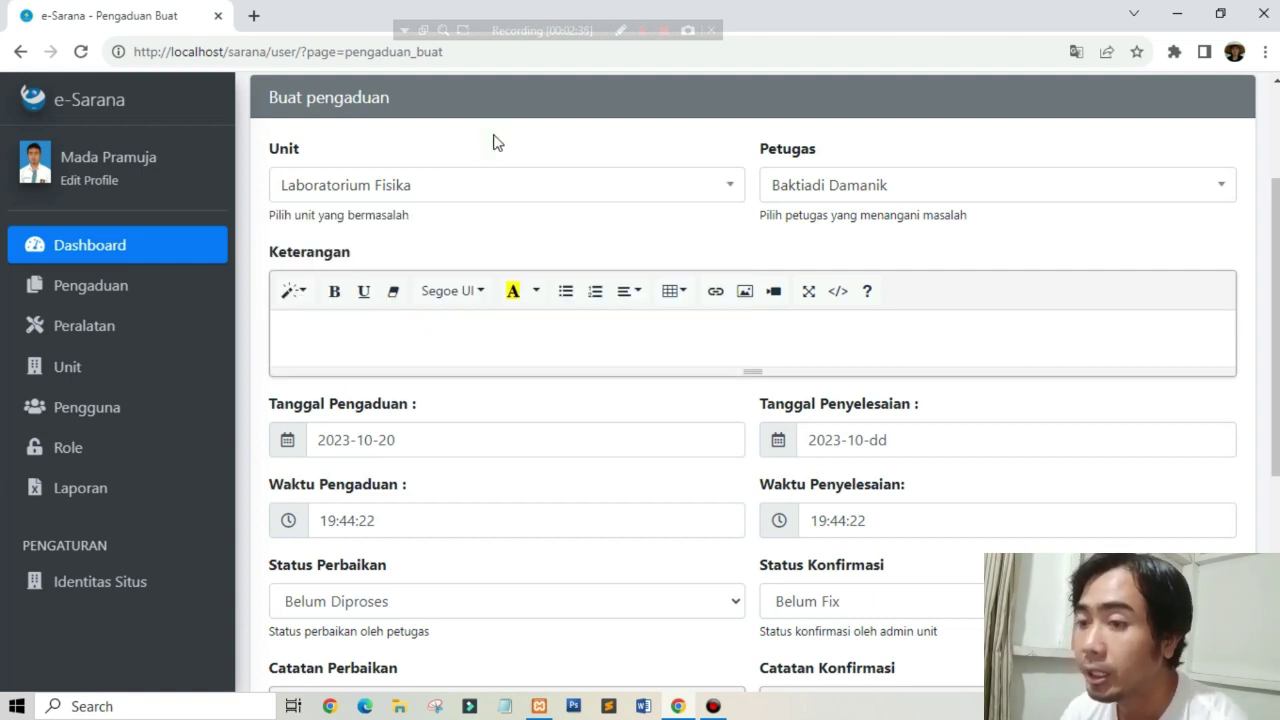
left_click(878, 182)
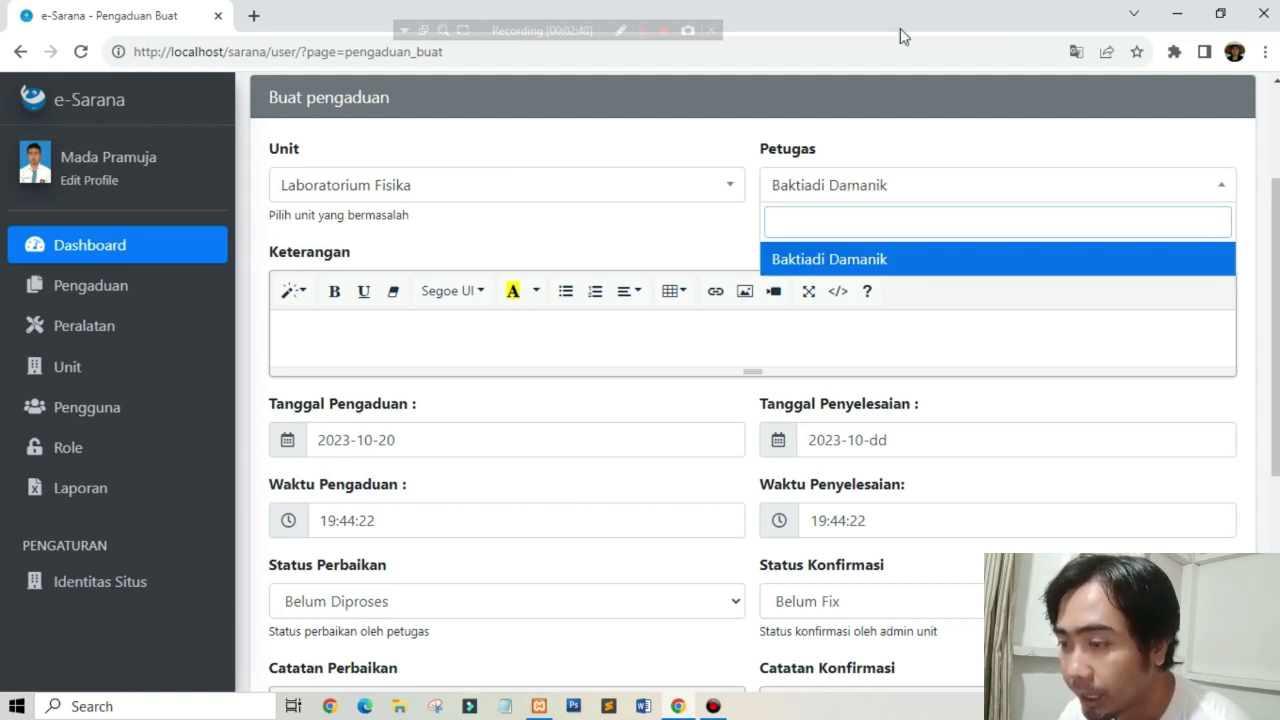
left_click(917, 112)
left_click(428, 313)
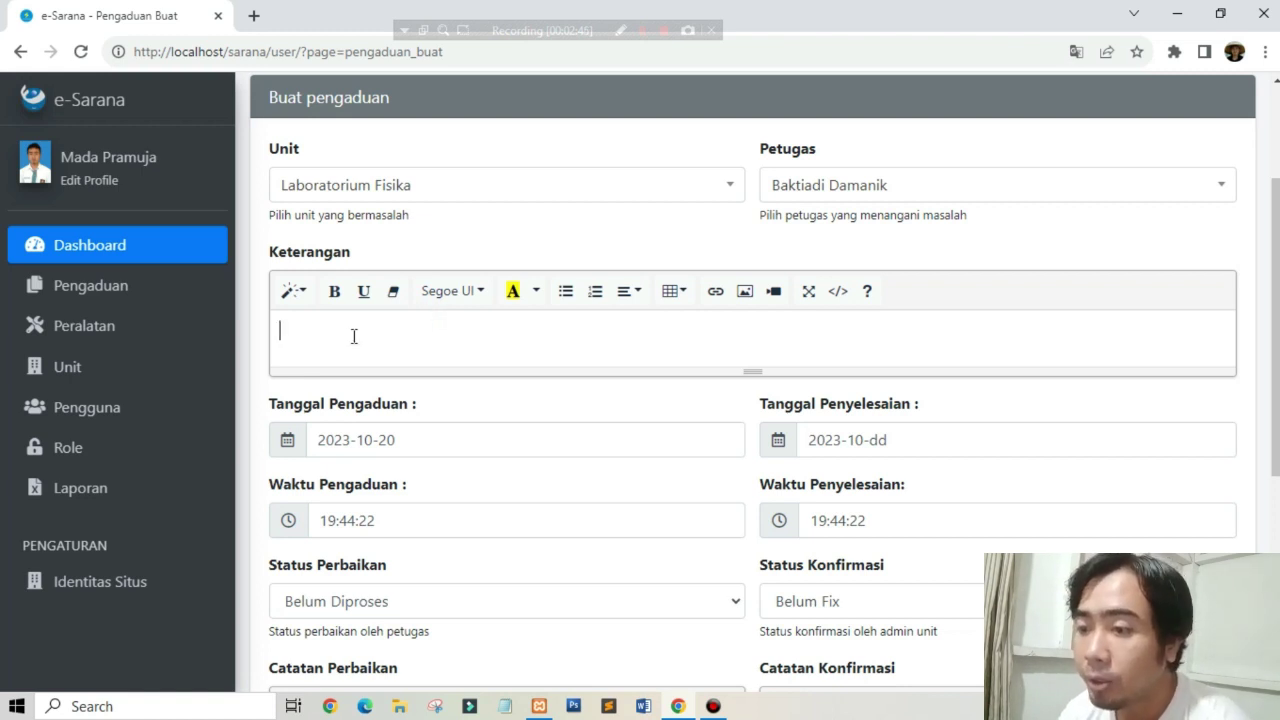
left_click(148, 290)
Step: List all complaints, then filter to the two unprocessed Laboratorium Komputer complaints
left_click(130, 368)
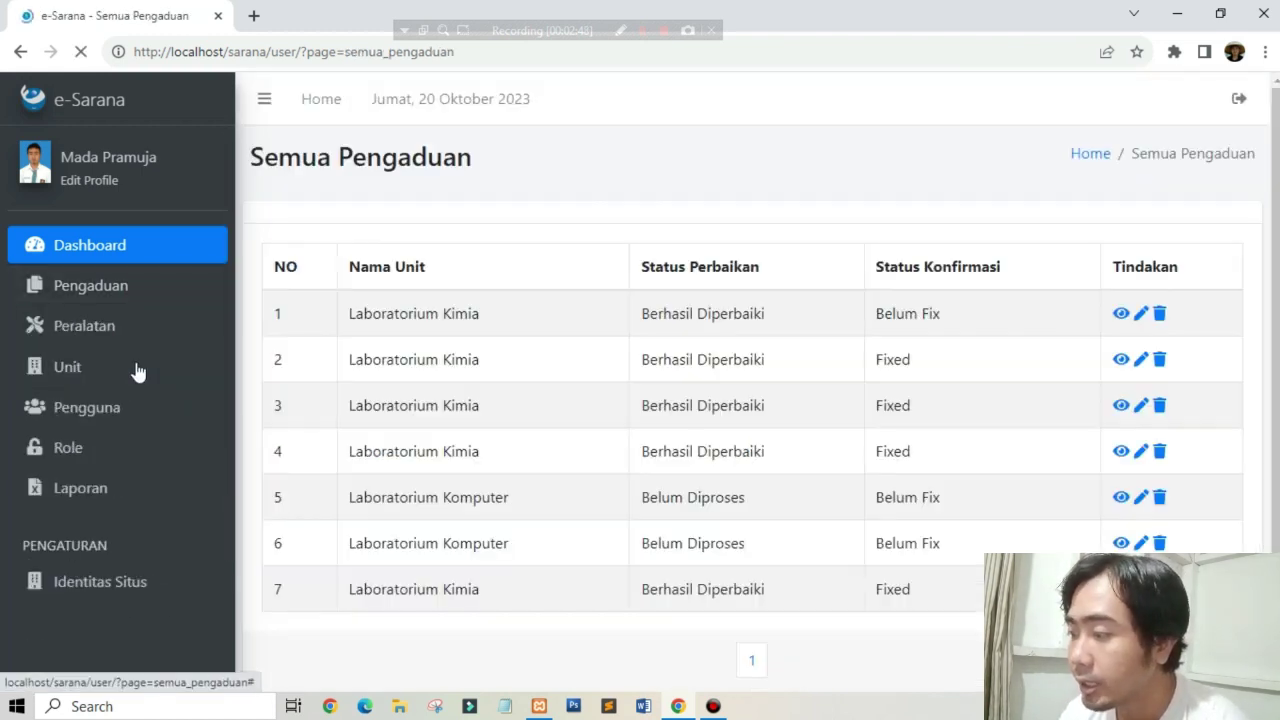
left_click(123, 292)
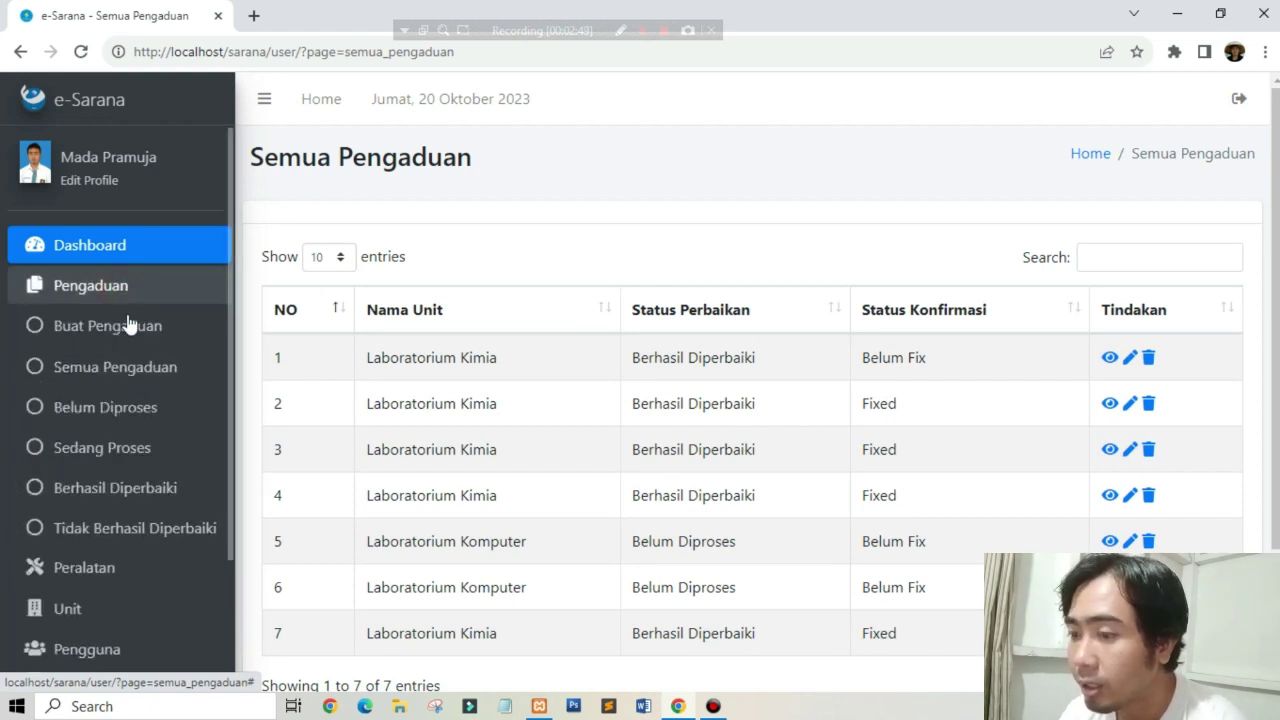
left_click(115, 410)
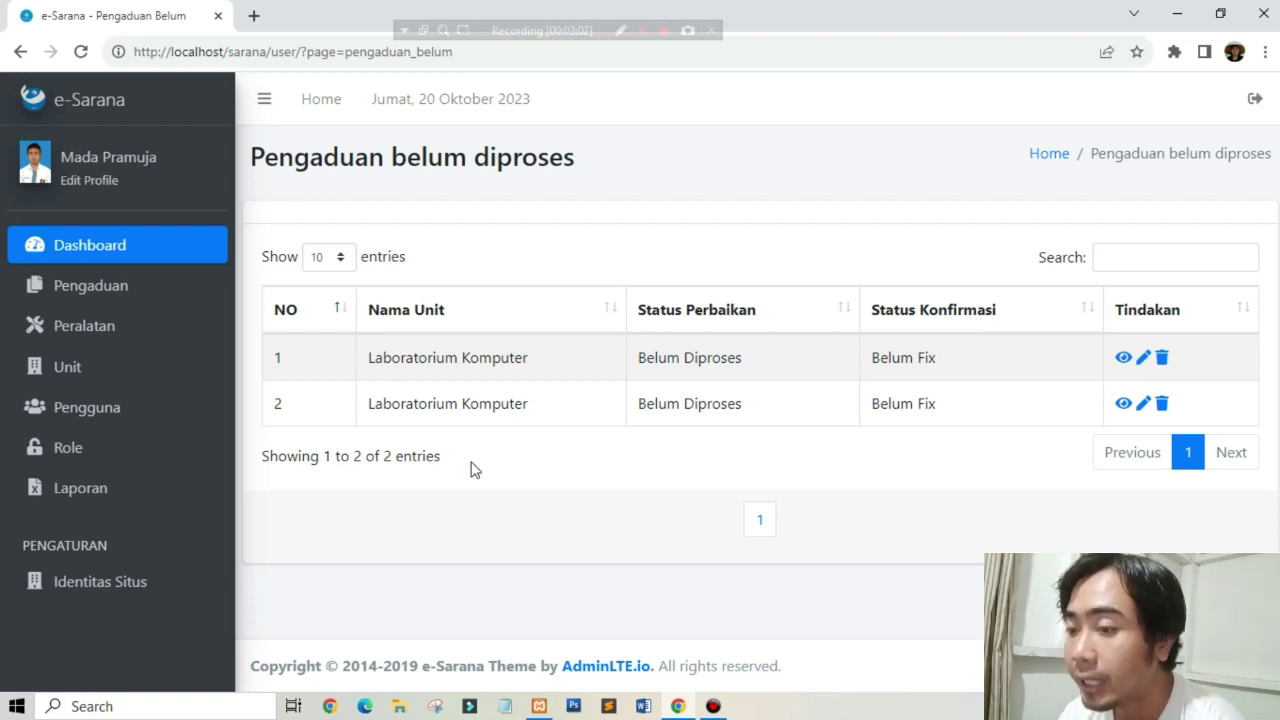
left_click(166, 337)
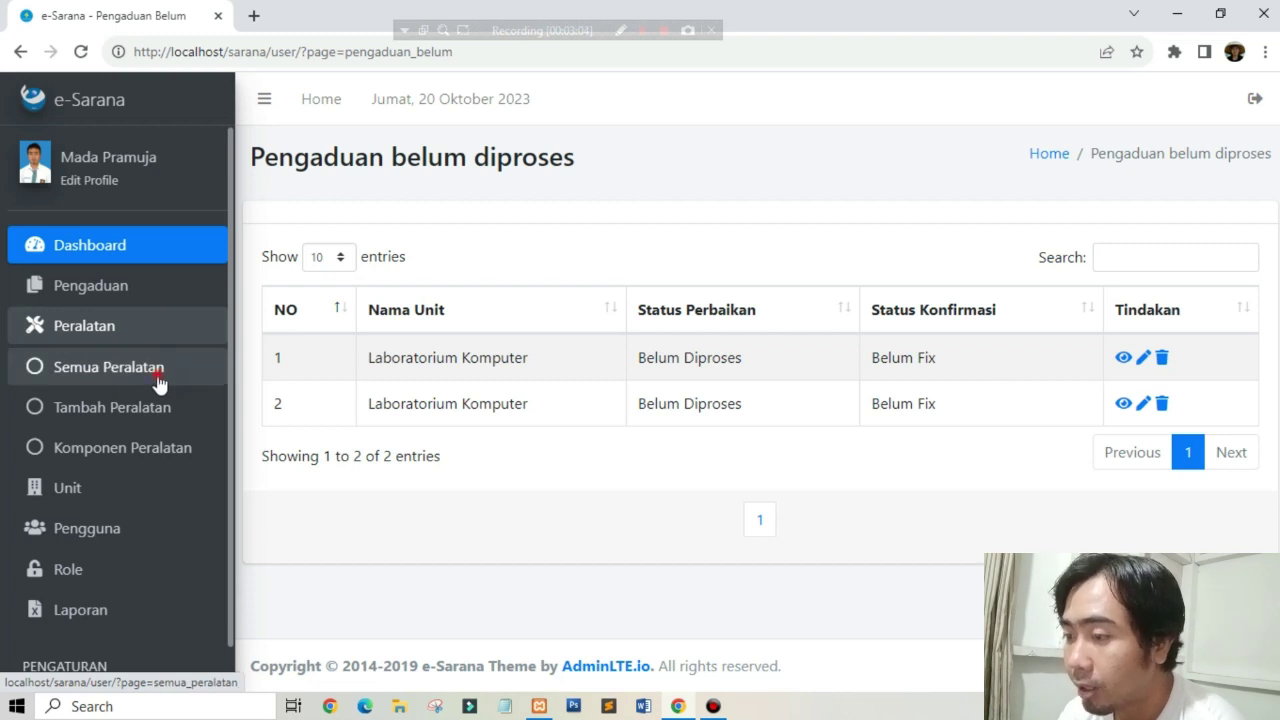
left_click(157, 376)
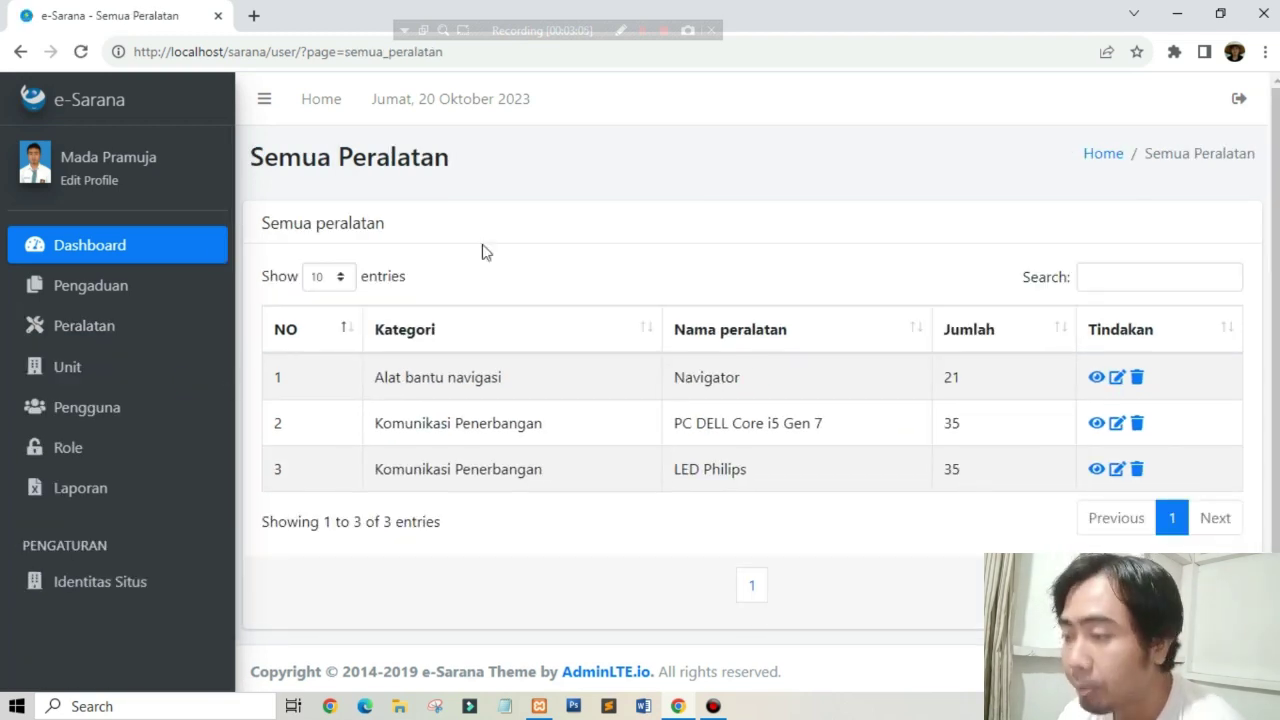
Step: Open the Tambah Peralatan add-equipment form from the Peralatan menu
left_click(167, 292)
left_click(166, 287)
left_click(120, 330)
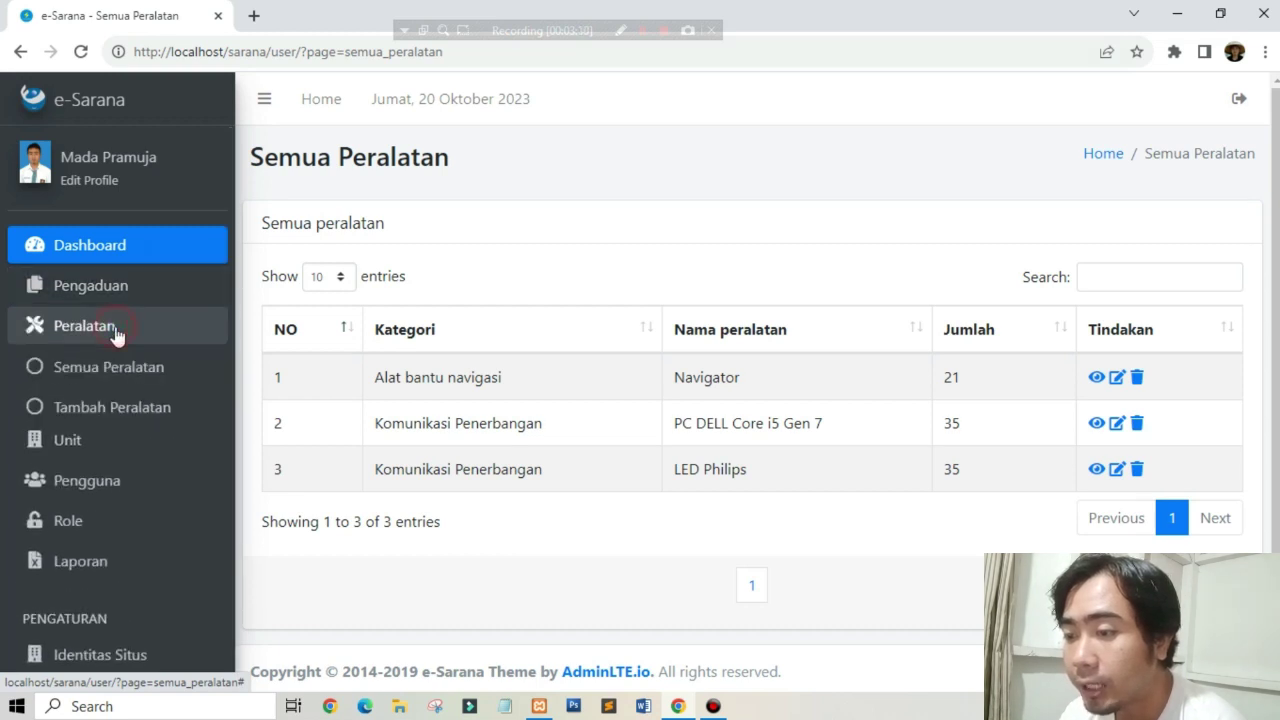
left_click(112, 420)
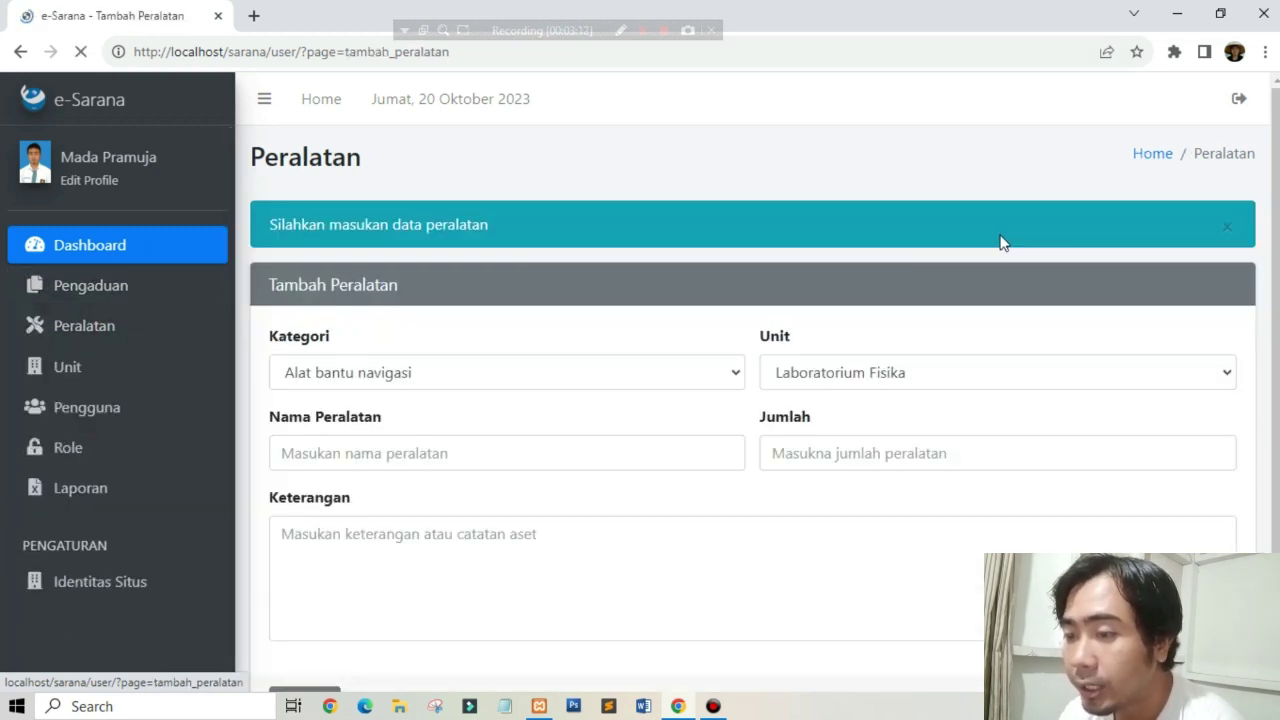
Step: Review the six Komponen Peralatan categories, then go back to the add-equipment form
left_click(124, 325)
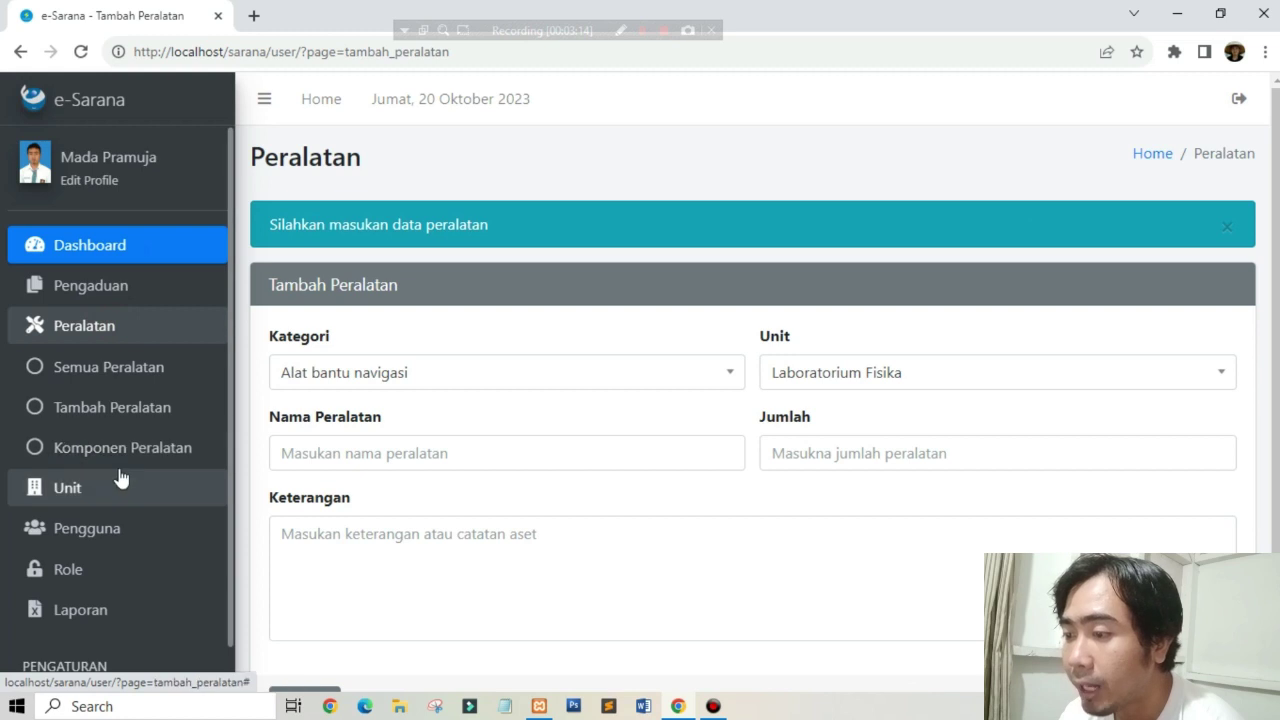
left_click(119, 458)
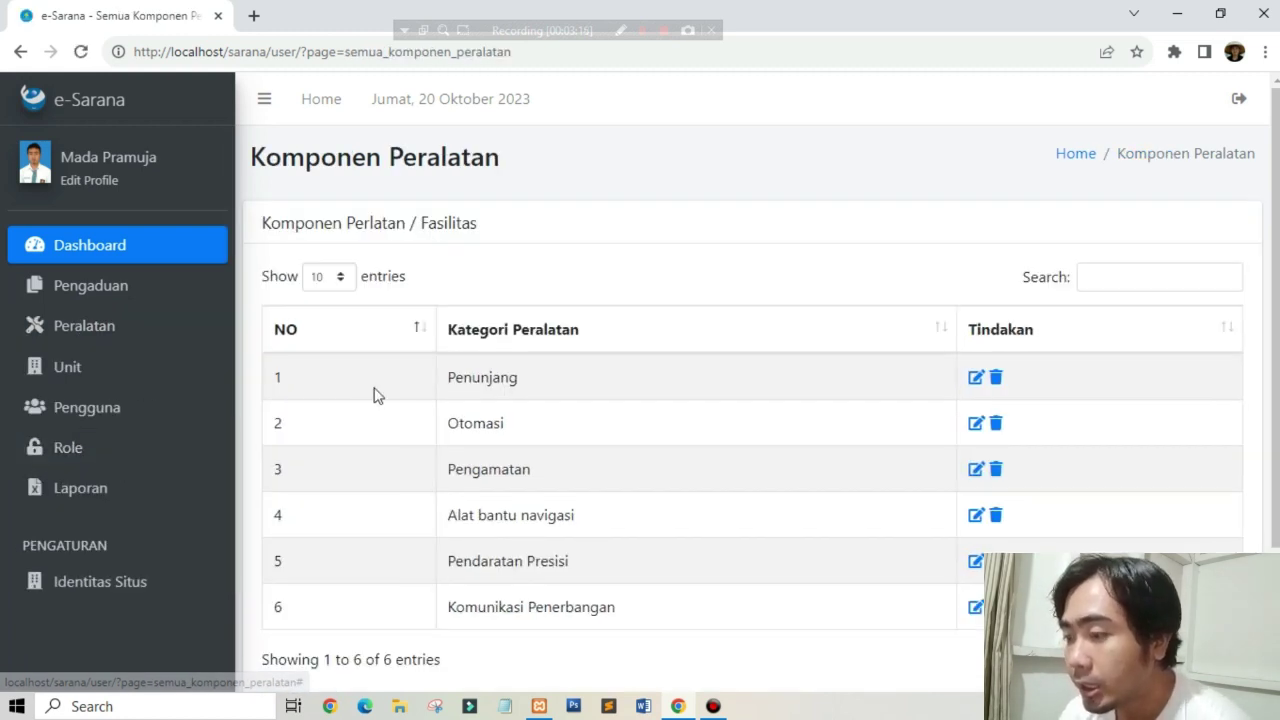
scroll(376, 397, "down", 3)
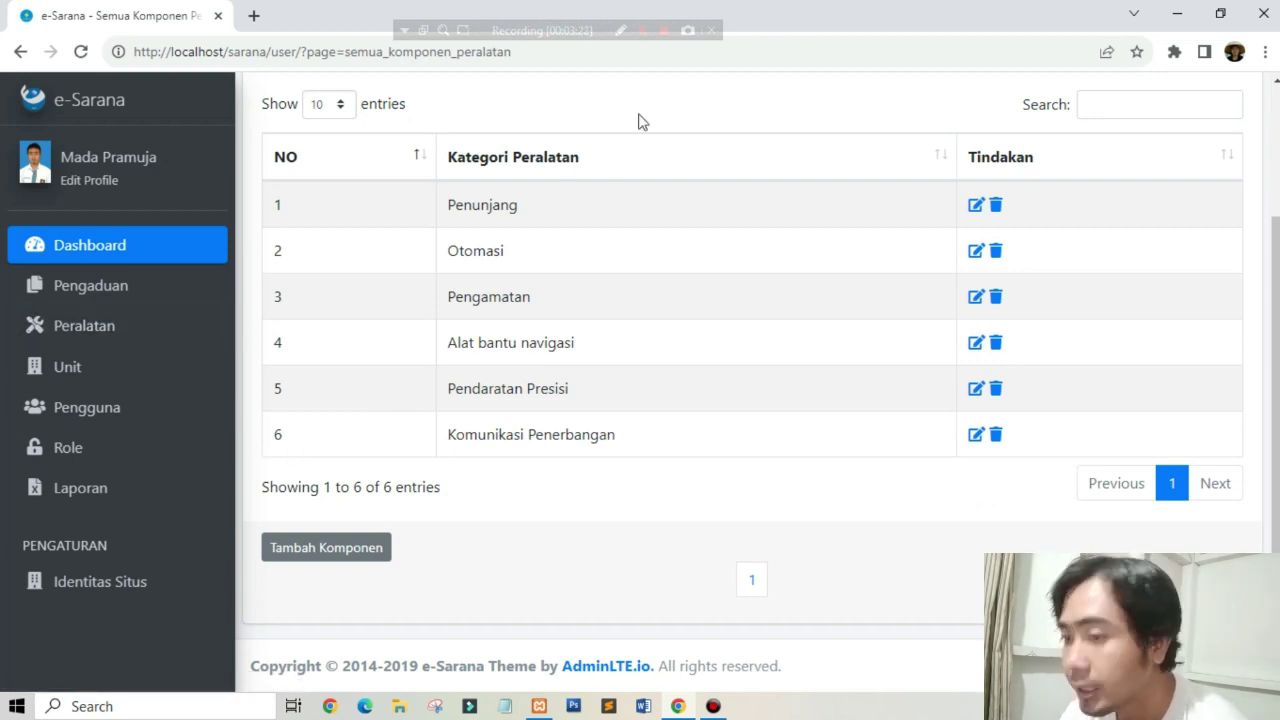
left_click(146, 303)
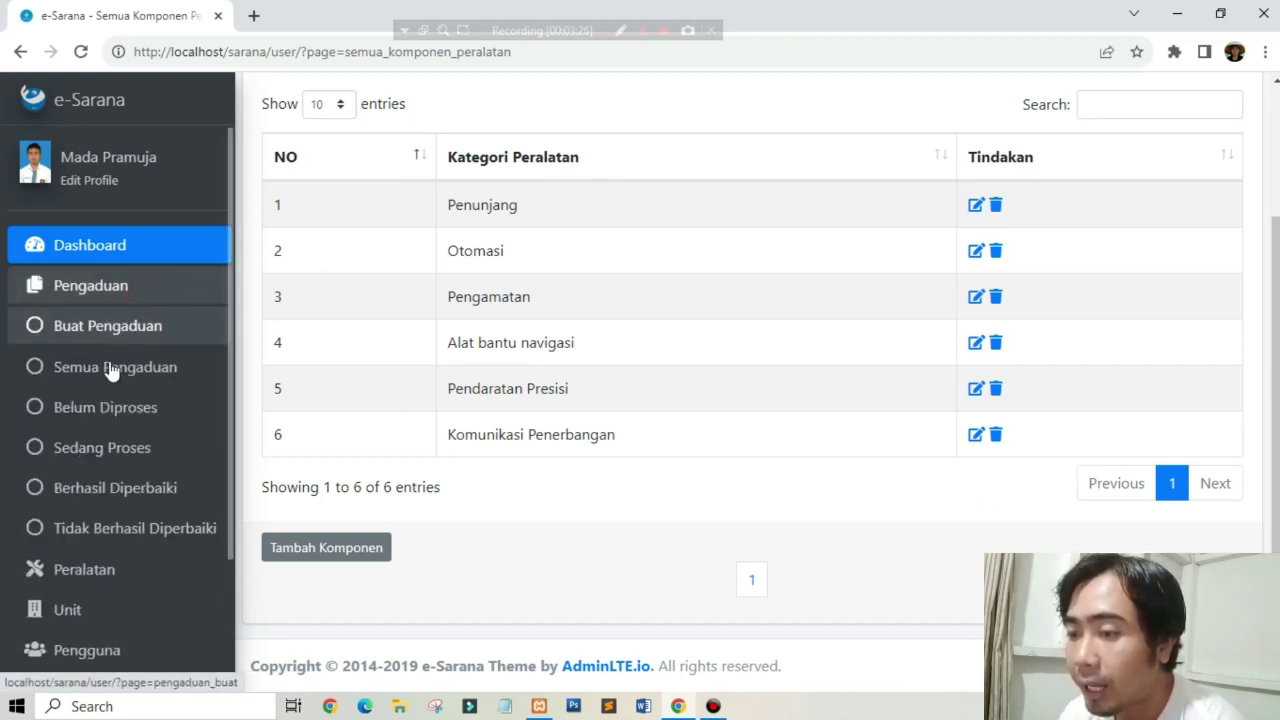
left_click(118, 304)
left_click(103, 330)
left_click(110, 405)
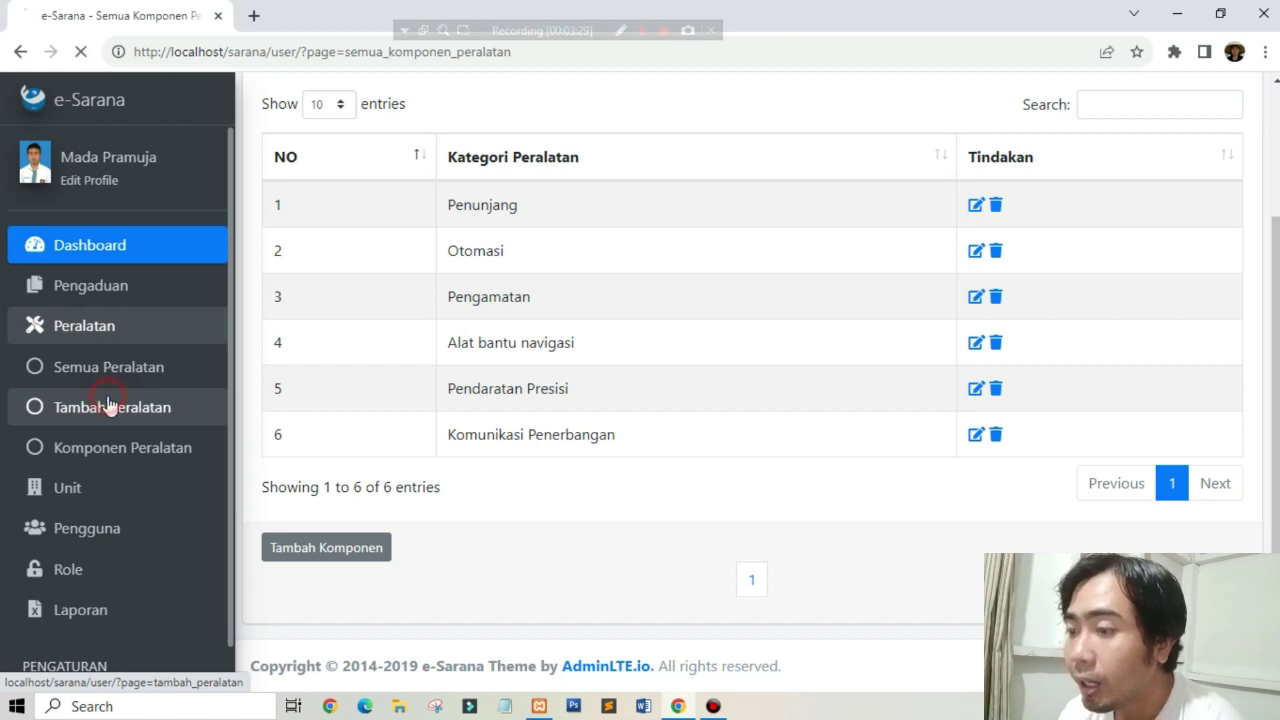
left_click(511, 386)
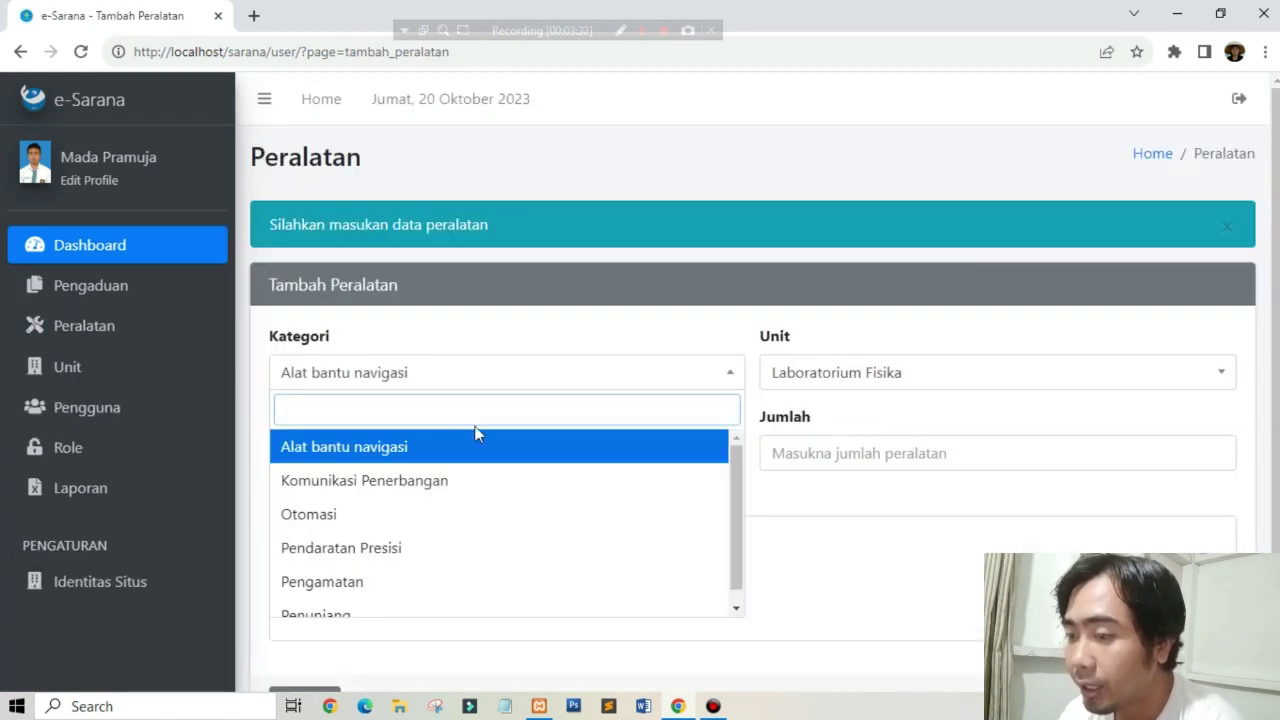
scroll(380, 550, "down", 1)
left_click(523, 294)
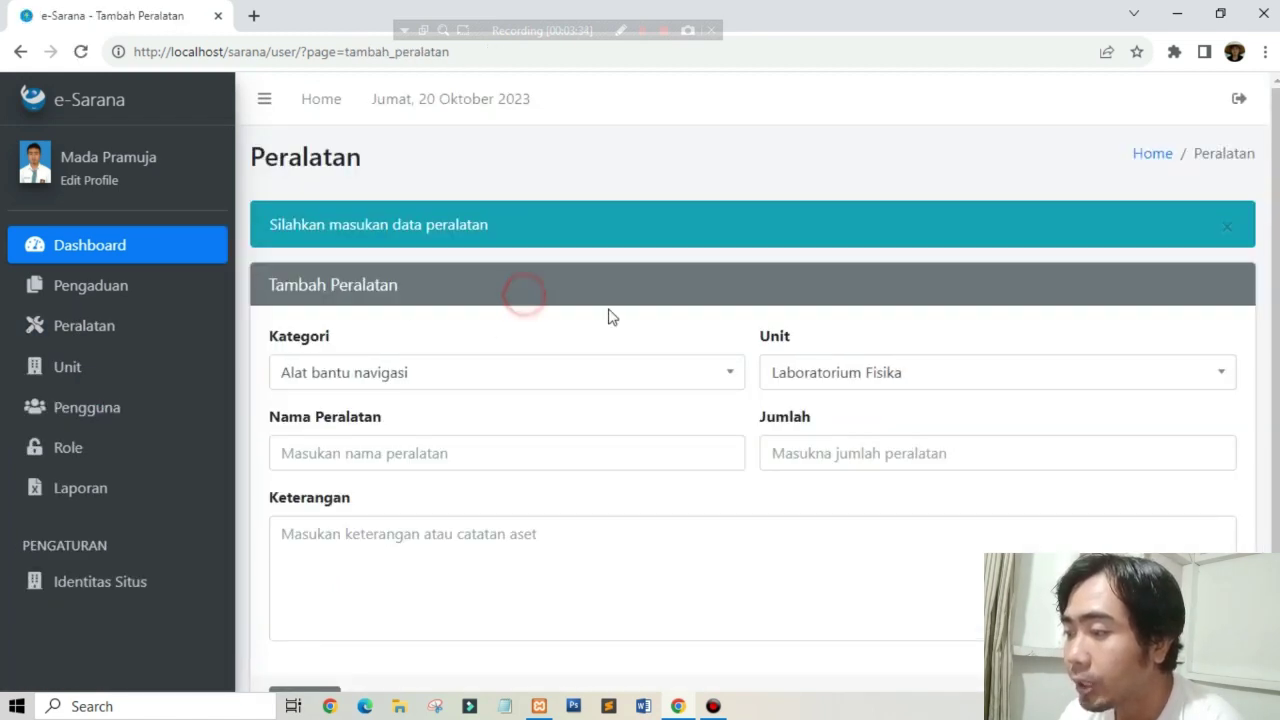
left_click(840, 327)
left_click(834, 388)
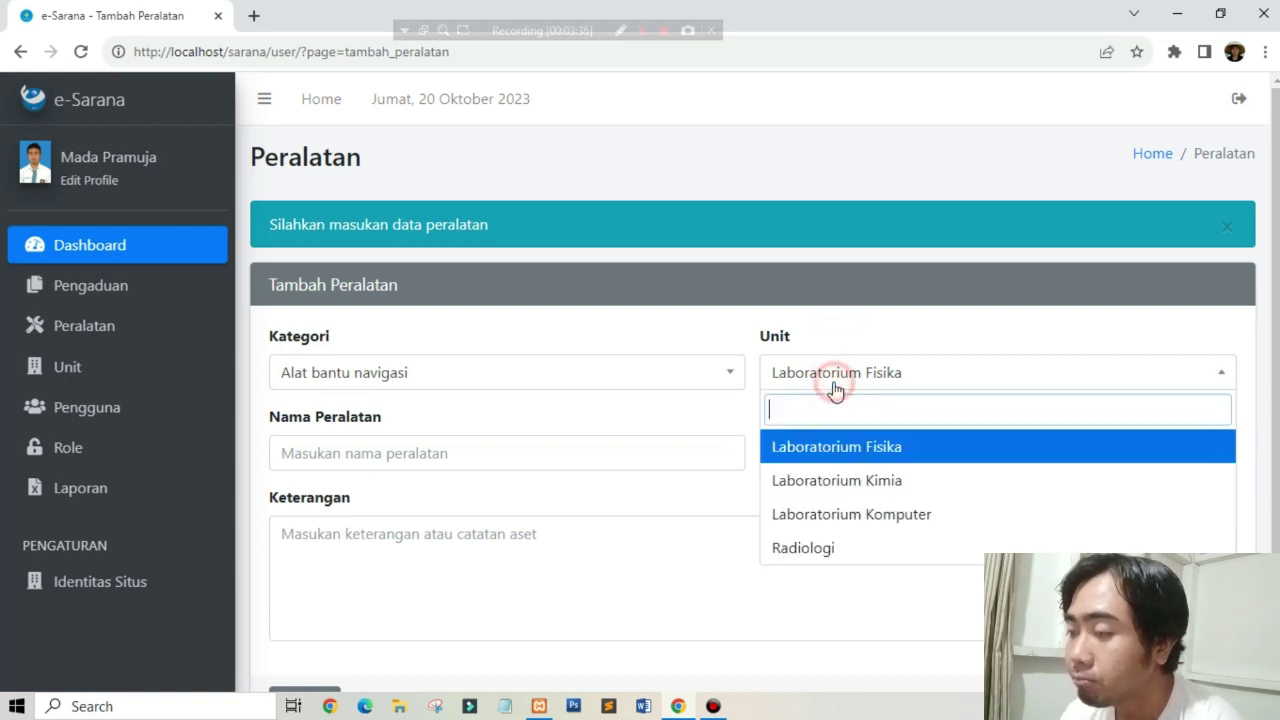
left_click(930, 301)
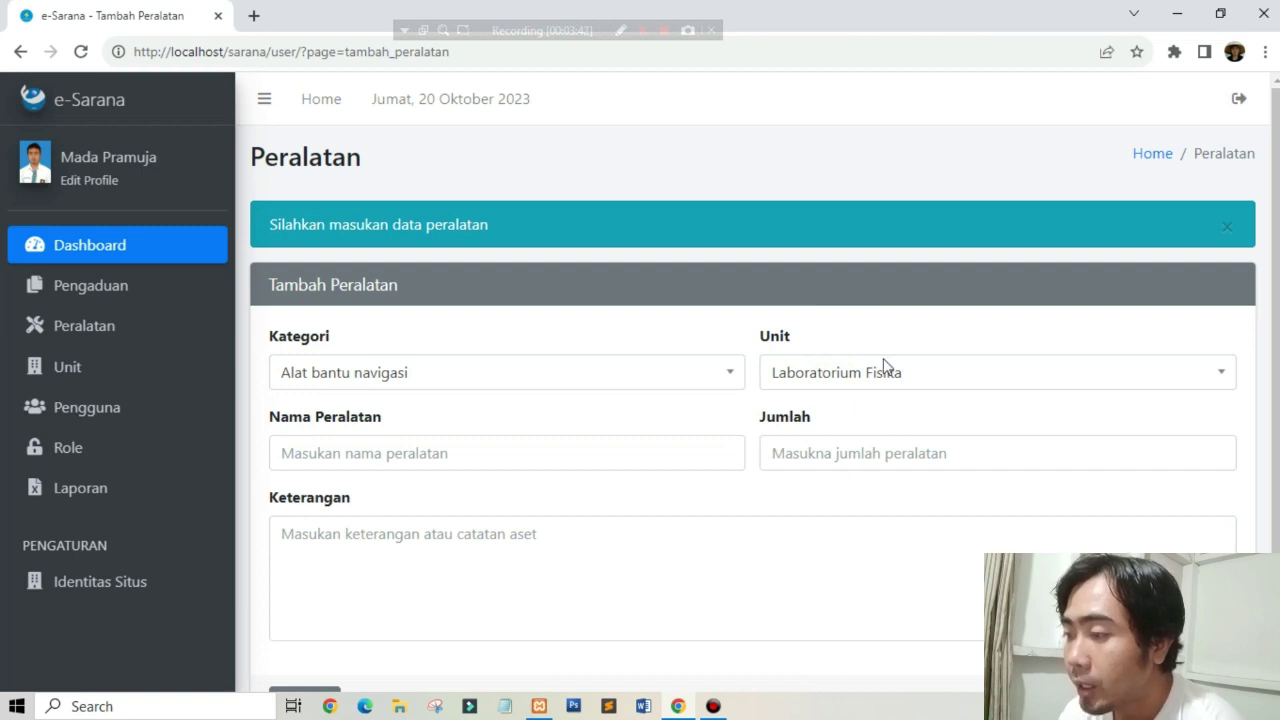
left_click(846, 378)
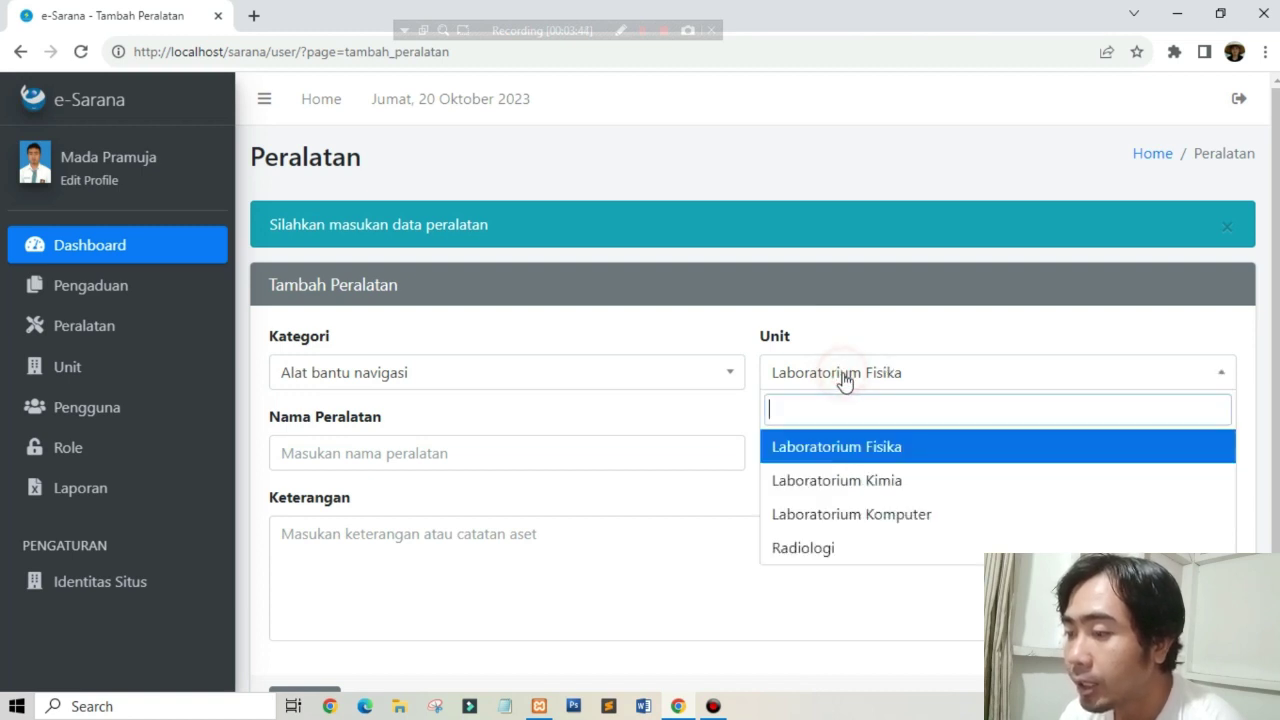
left_click(592, 380)
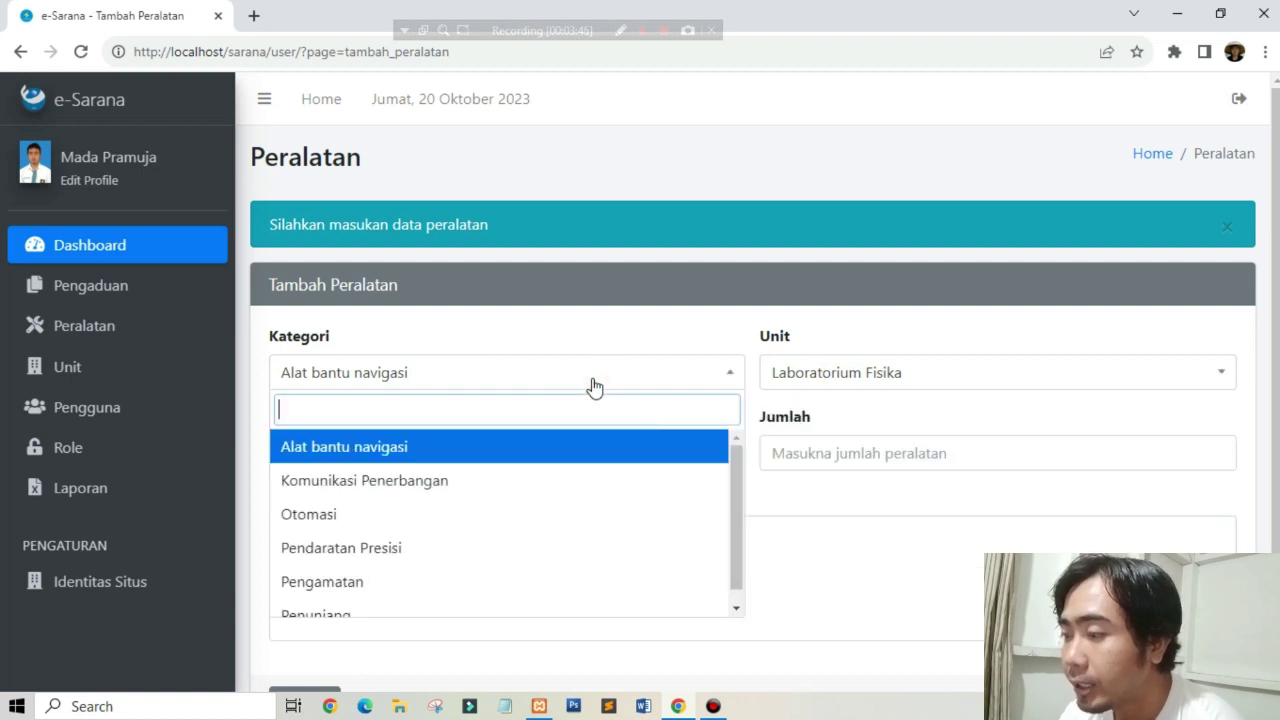
left_click(593, 385)
left_click(851, 369)
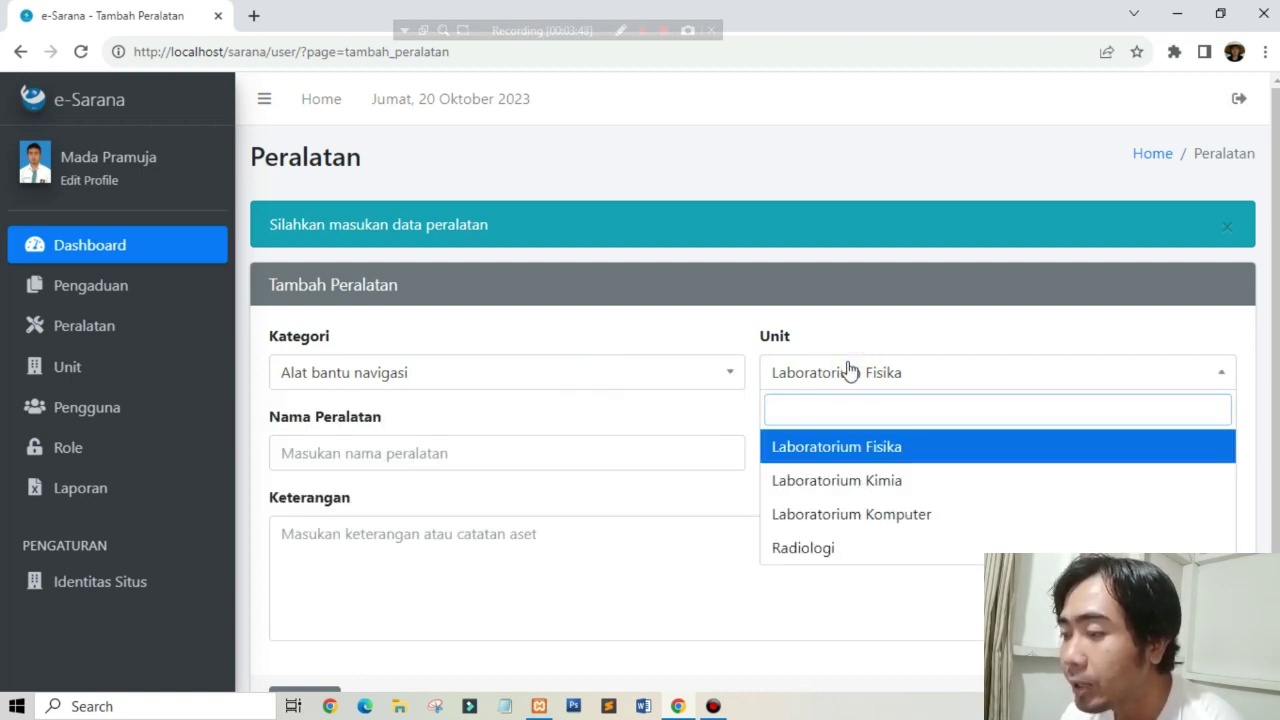
left_click(562, 376)
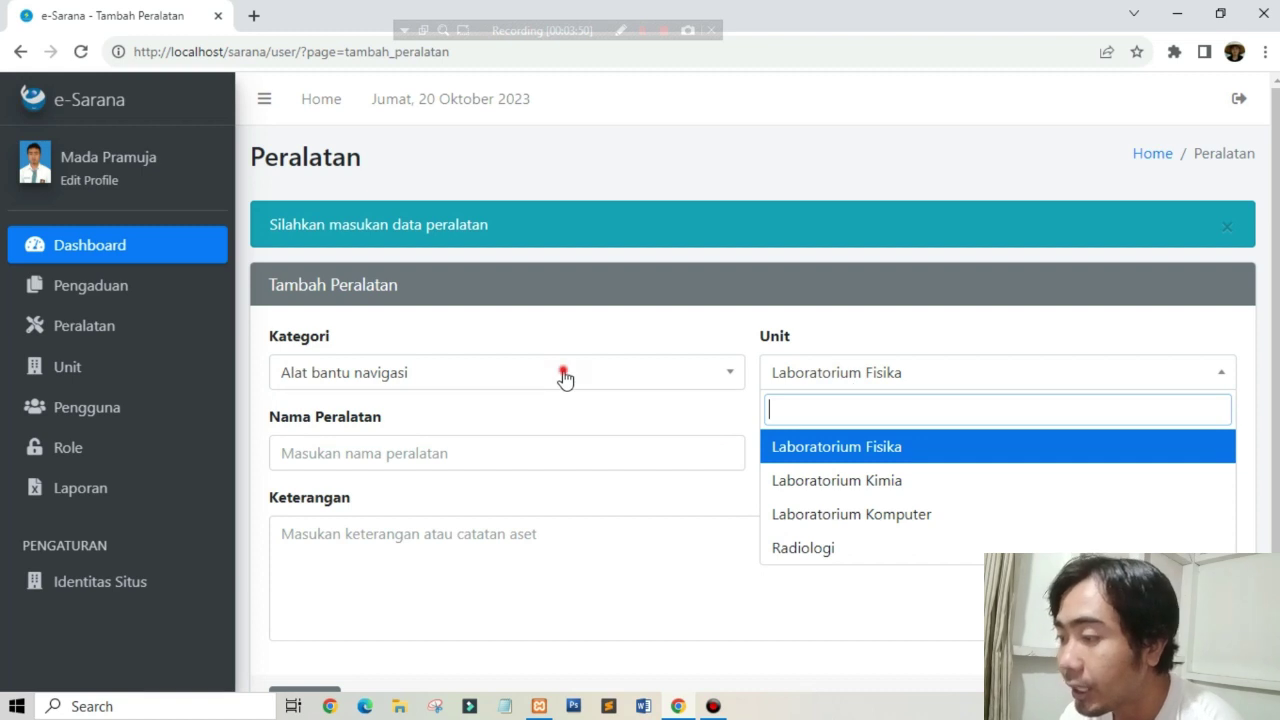
left_click(832, 372)
left_click(880, 342)
left_click(409, 452)
left_click(910, 462)
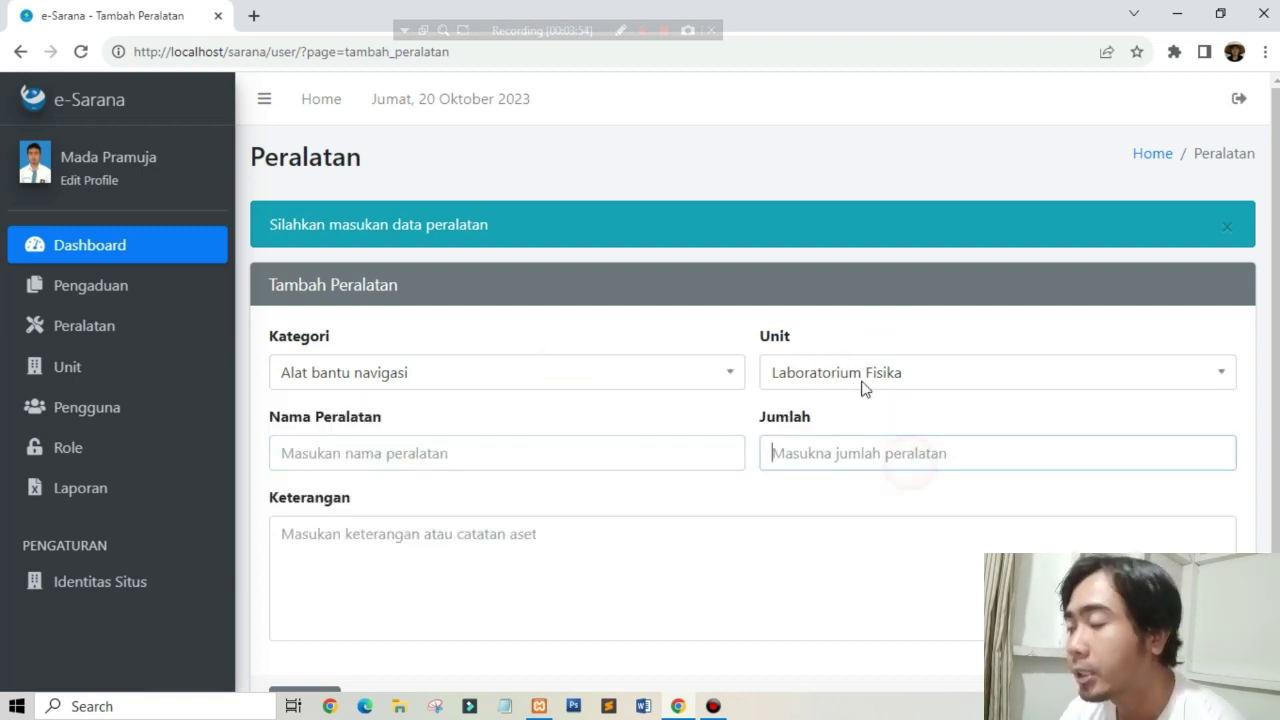
left_click(862, 374)
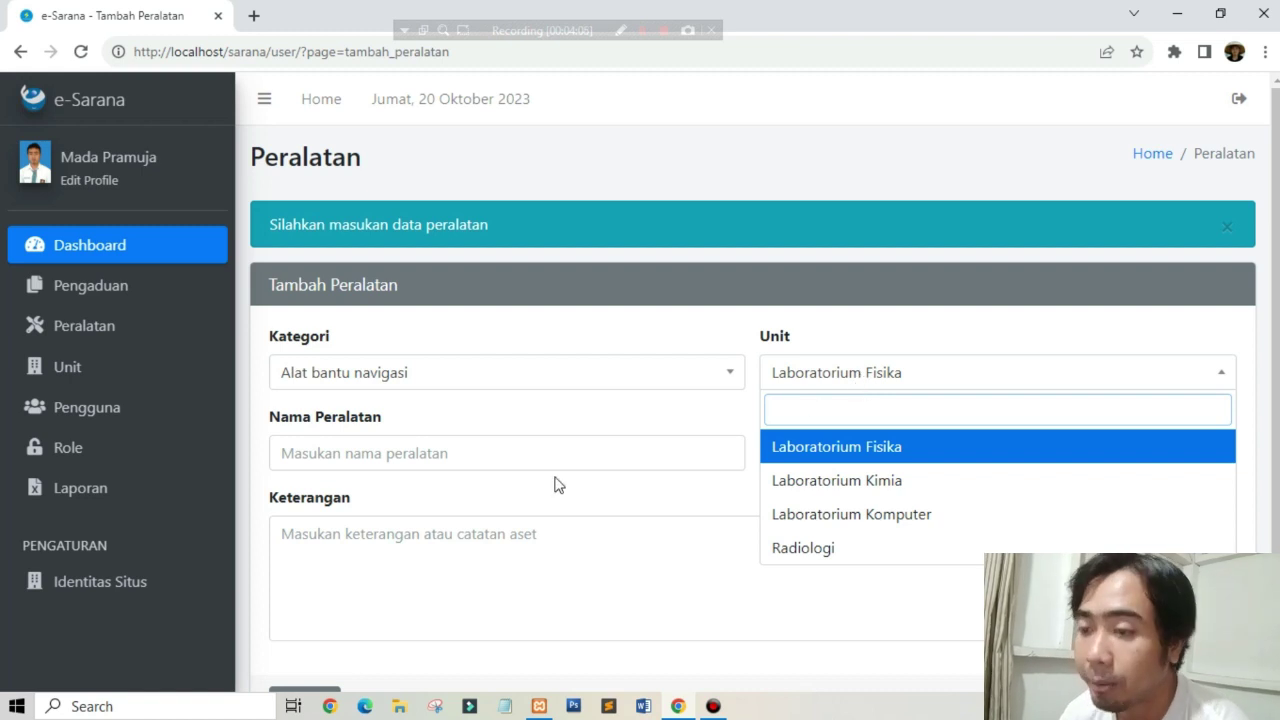
left_click(510, 505)
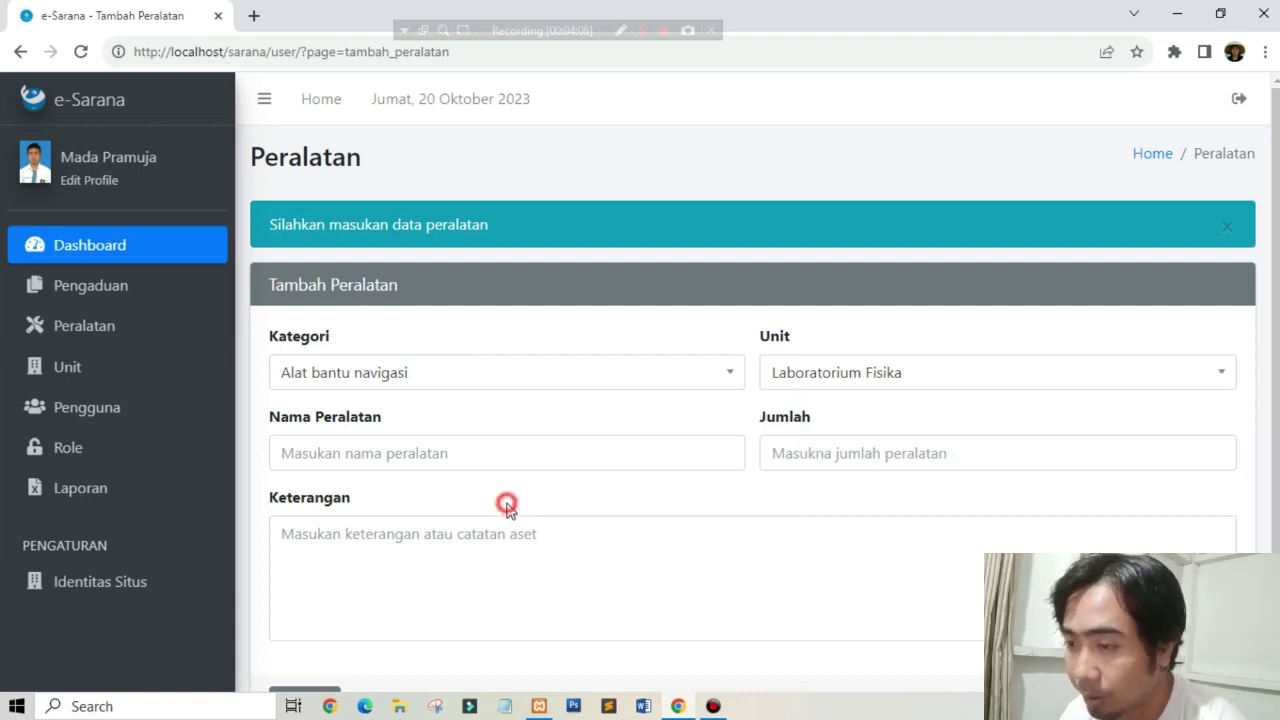
left_click(178, 379)
Step: View the four units (LBFSK-09, LBKMA-07867, LBK-0982, RDG-089), then the Semua Pengguna list
left_click(143, 410)
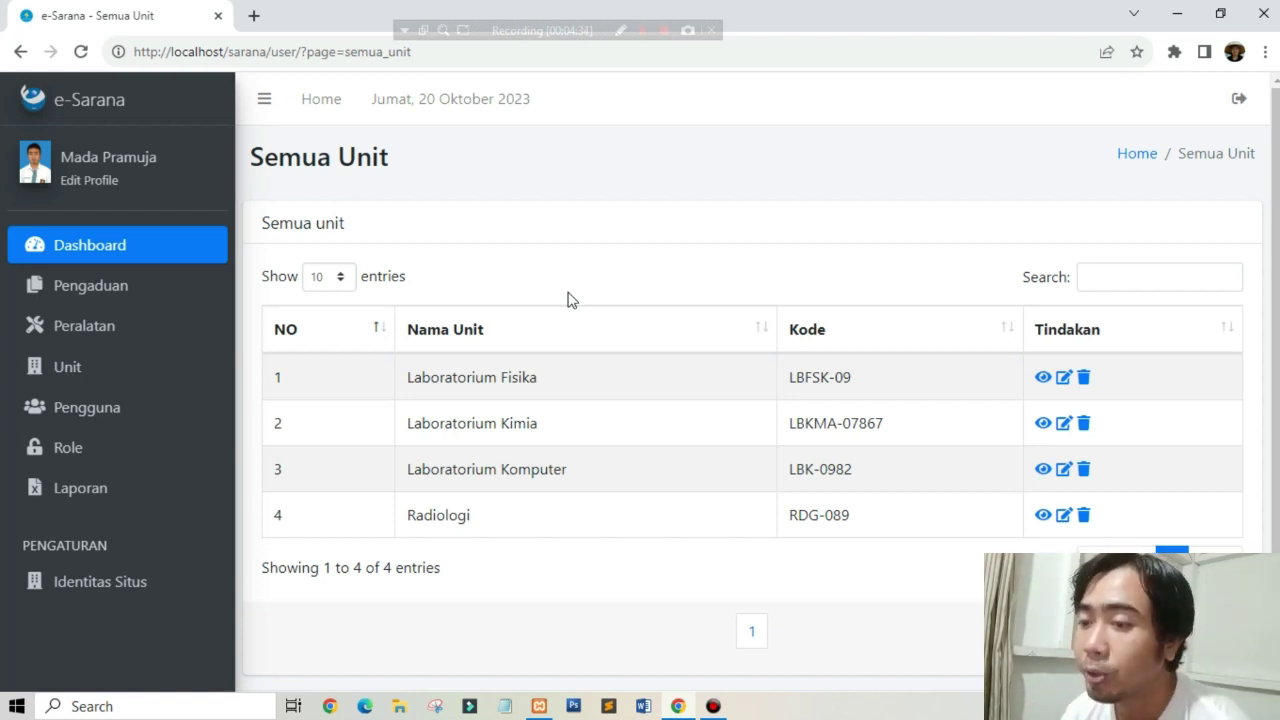
left_click(210, 366)
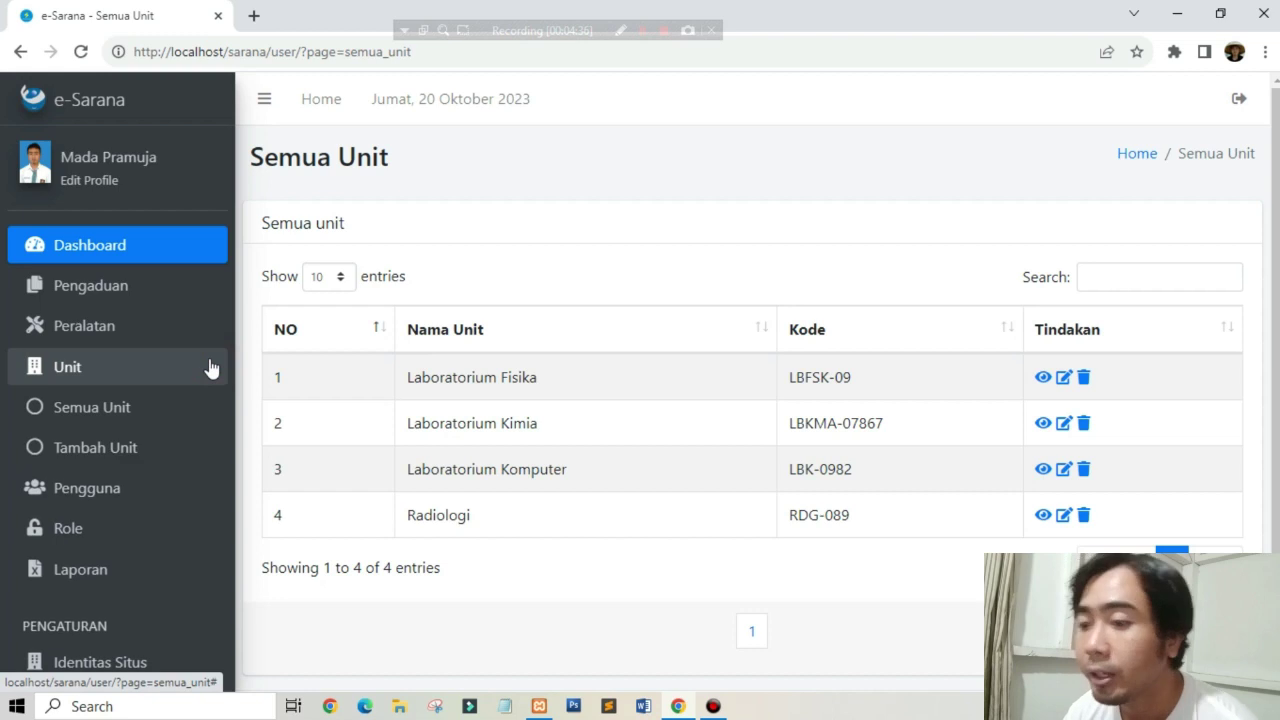
left_click(192, 487)
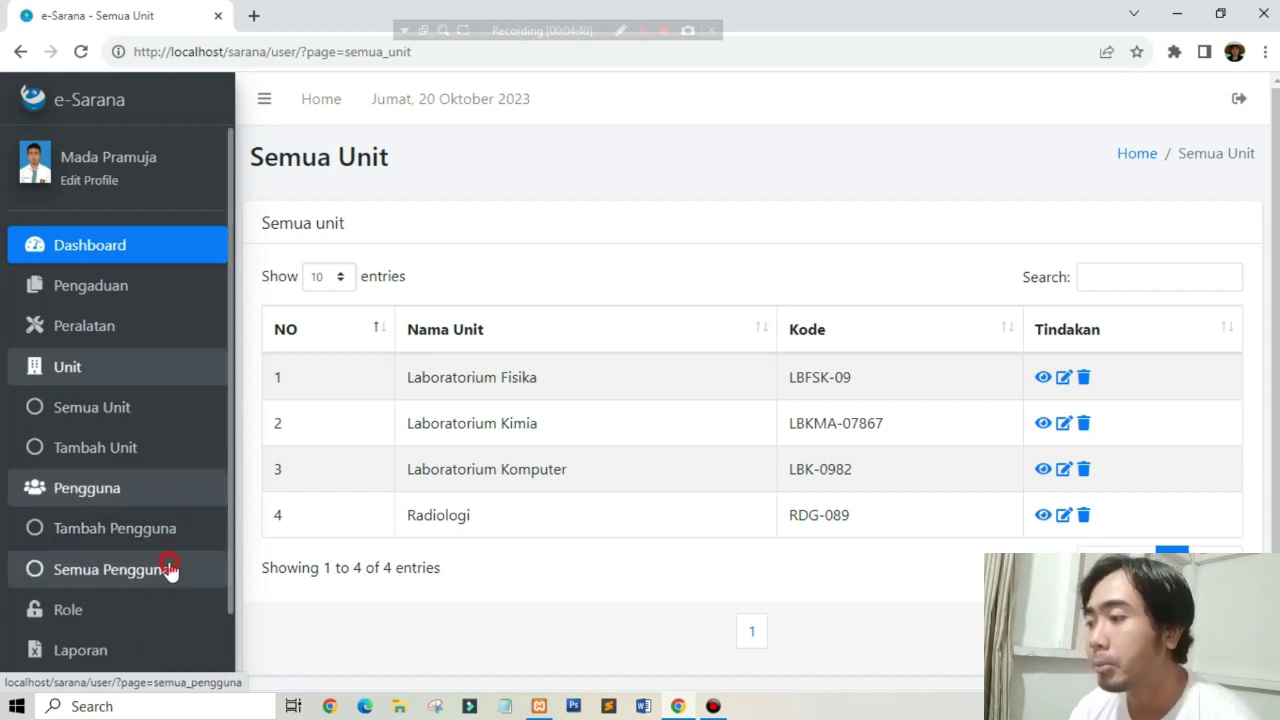
left_click(170, 569)
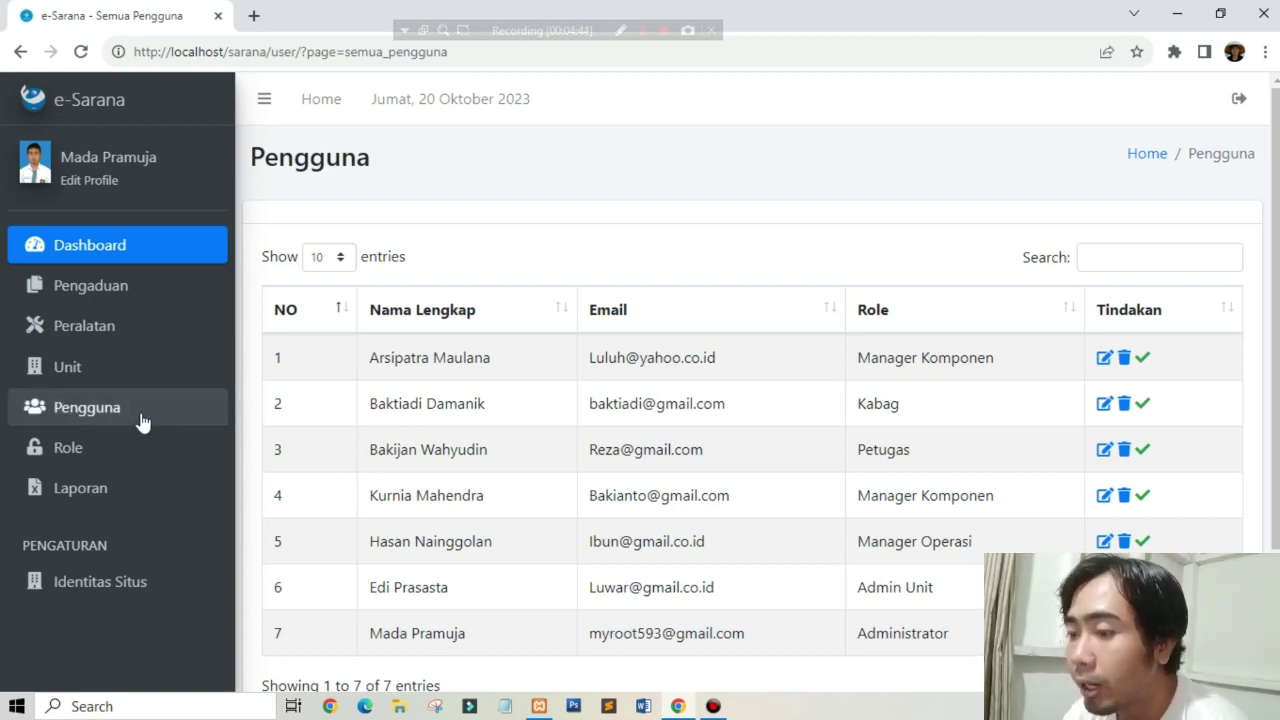
Step: Open Semua Role and scroll through the full list of roles
left_click(103, 457)
left_click(107, 531)
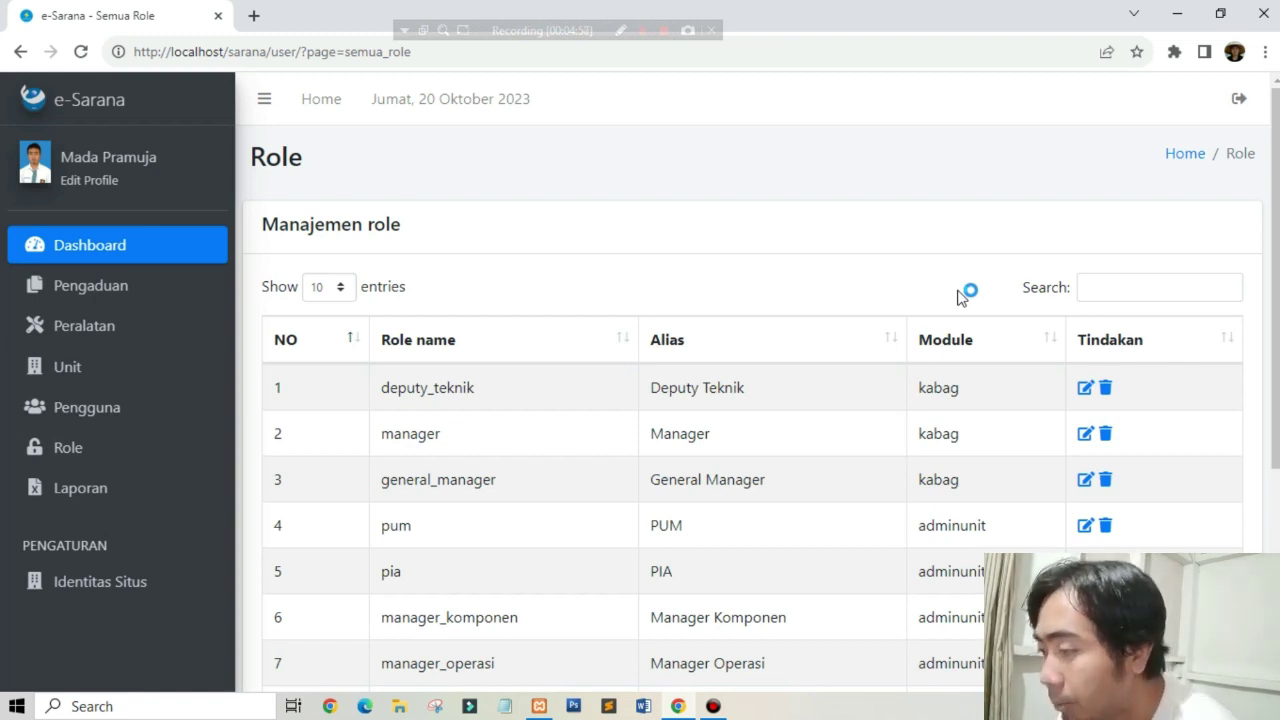
scroll(1180, 502, "down", 3)
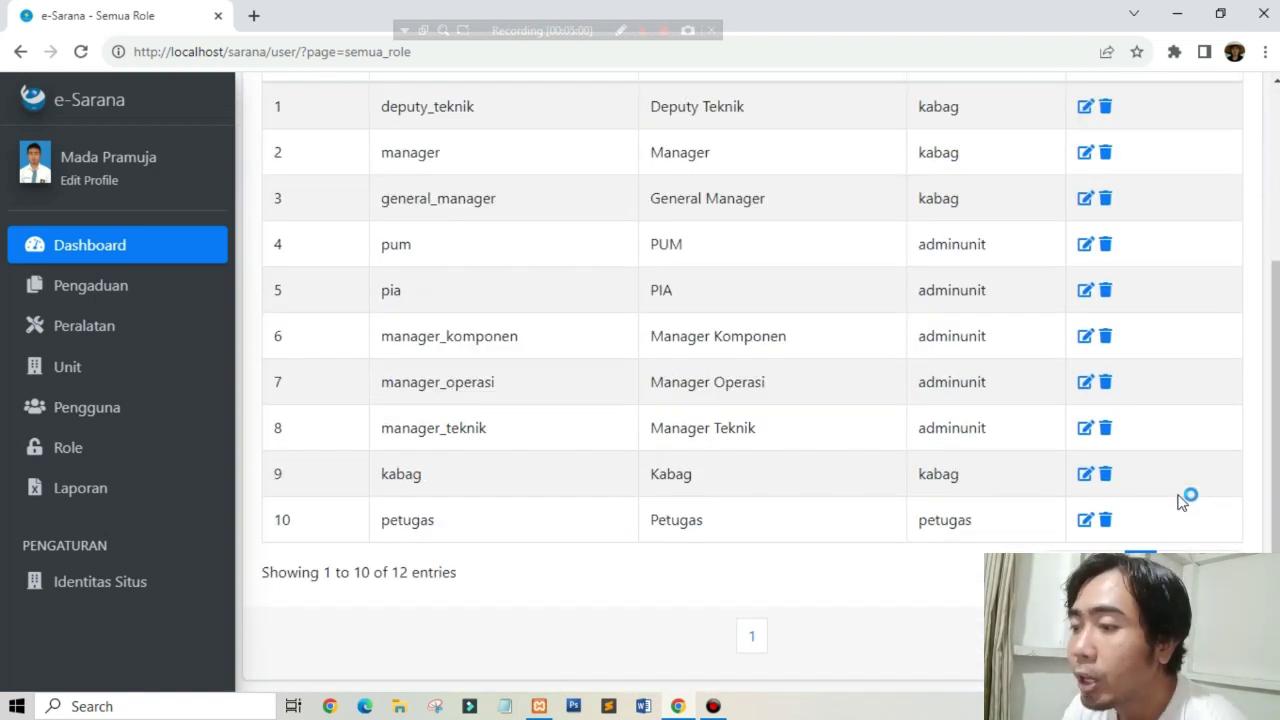
scroll(950, 490, "up", 3)
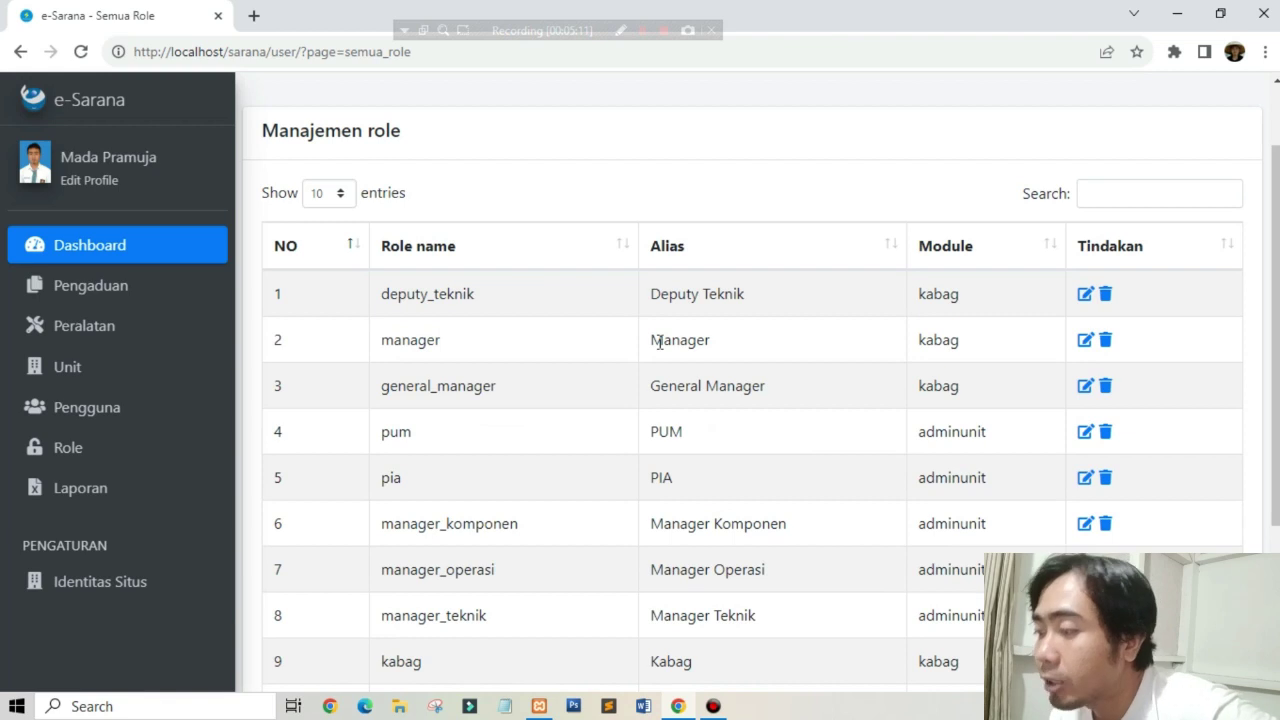
scroll(680, 340, "down", 2)
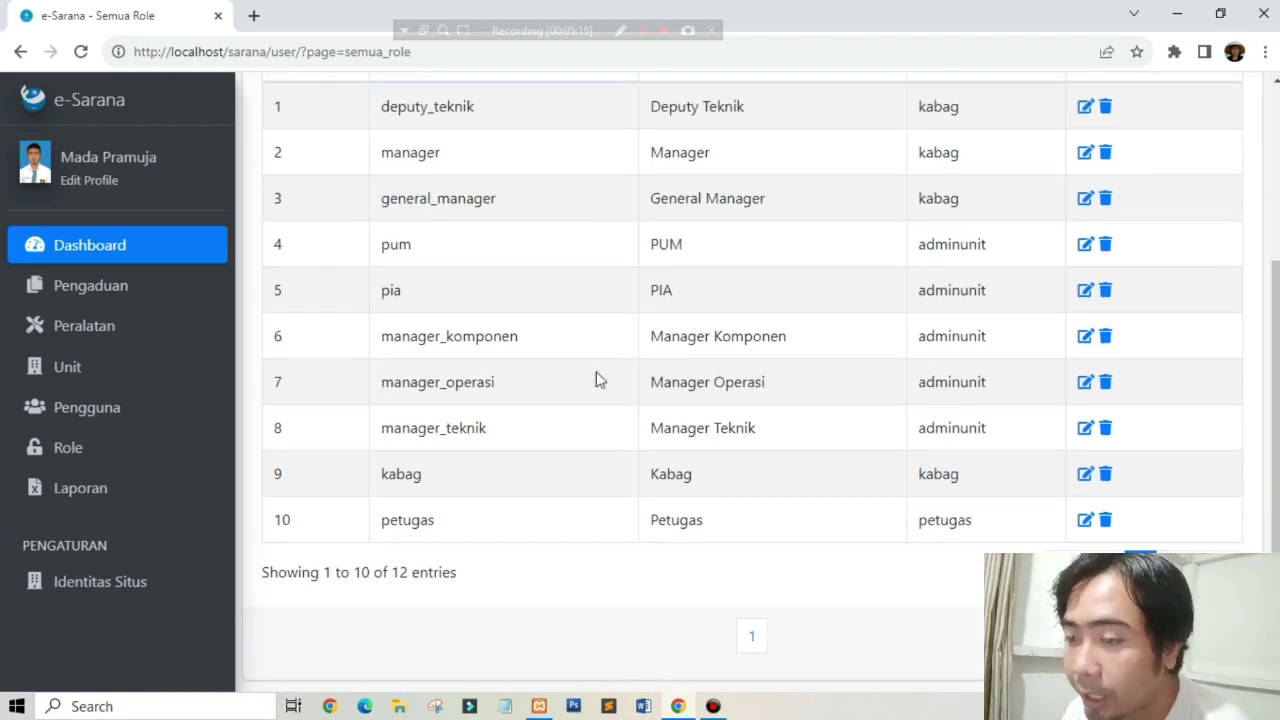
Step: Go to the Tambah Pengguna form for adding a new user
left_click(58, 452)
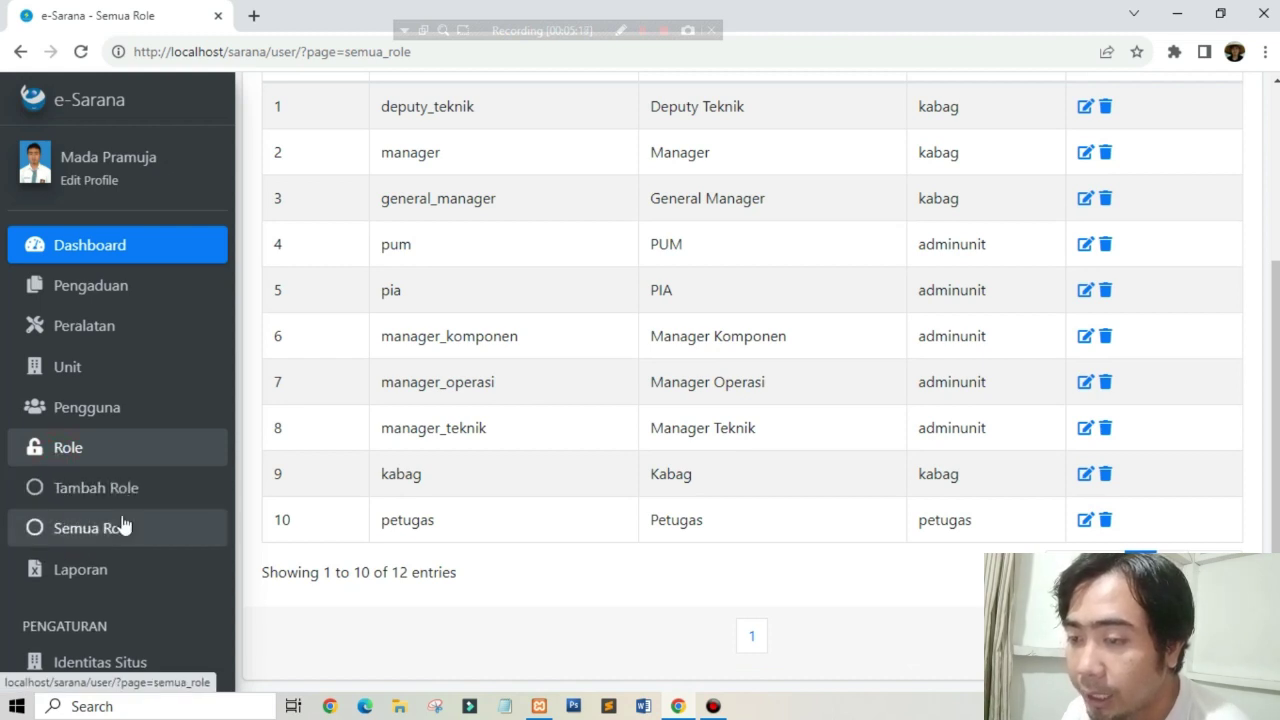
left_click(102, 412)
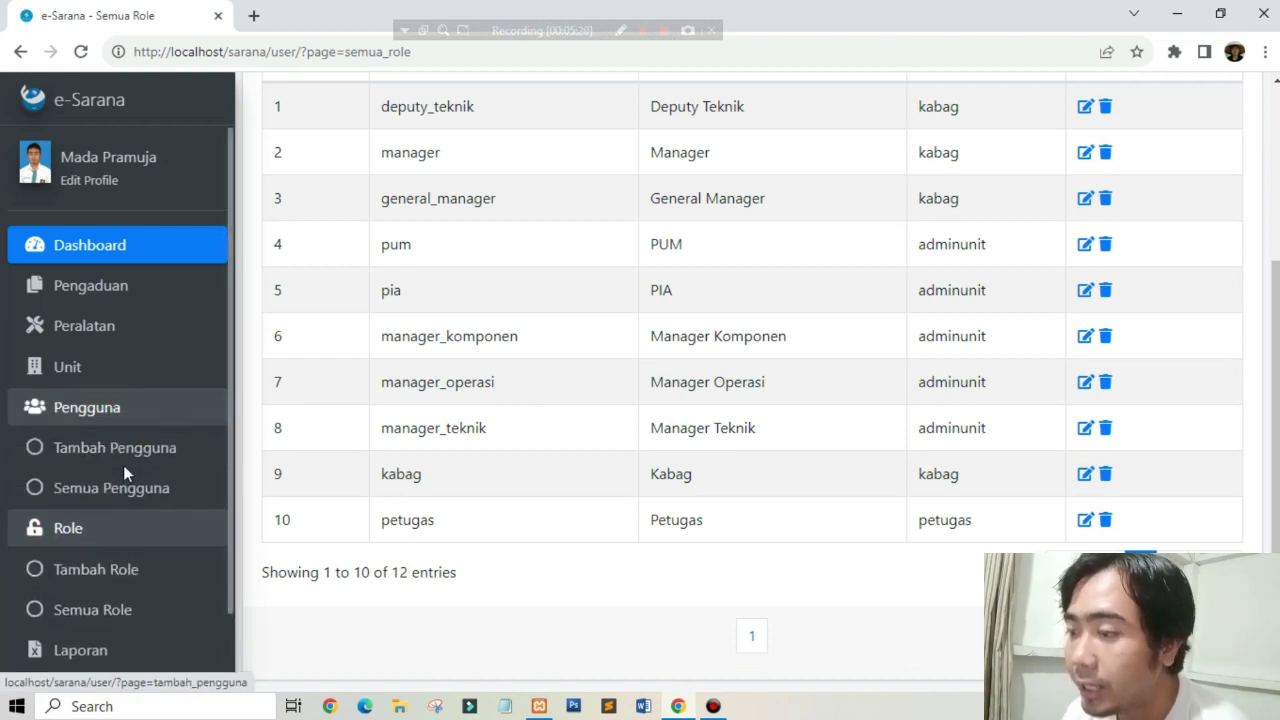
left_click(117, 455)
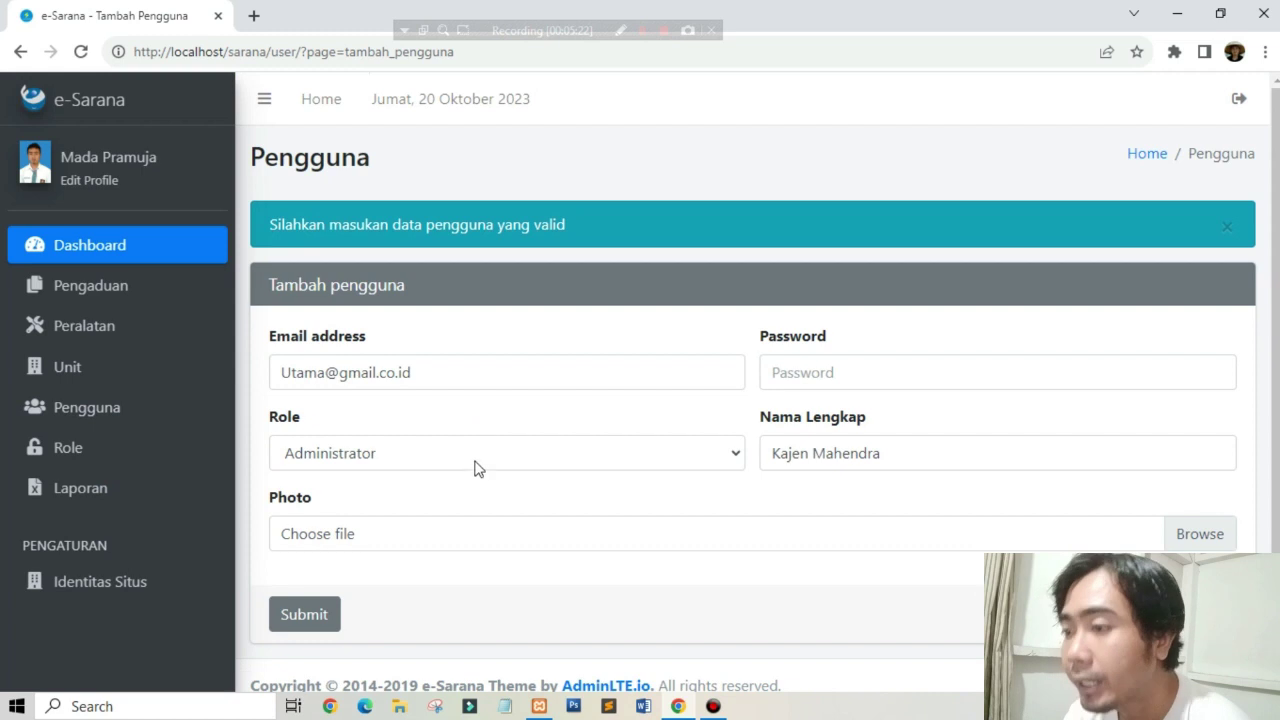
Step: Choose Manager as the new user's role, then go to the Laporan repair report page
left_click(466, 456)
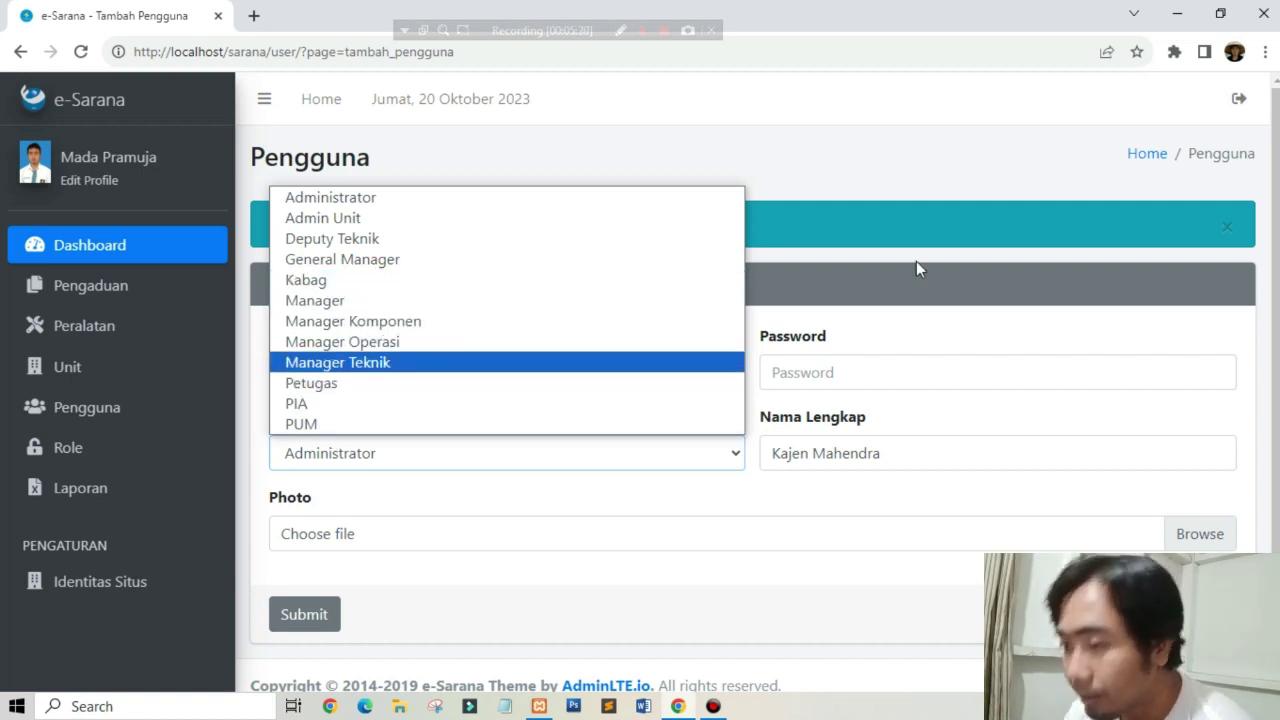
left_click(395, 311)
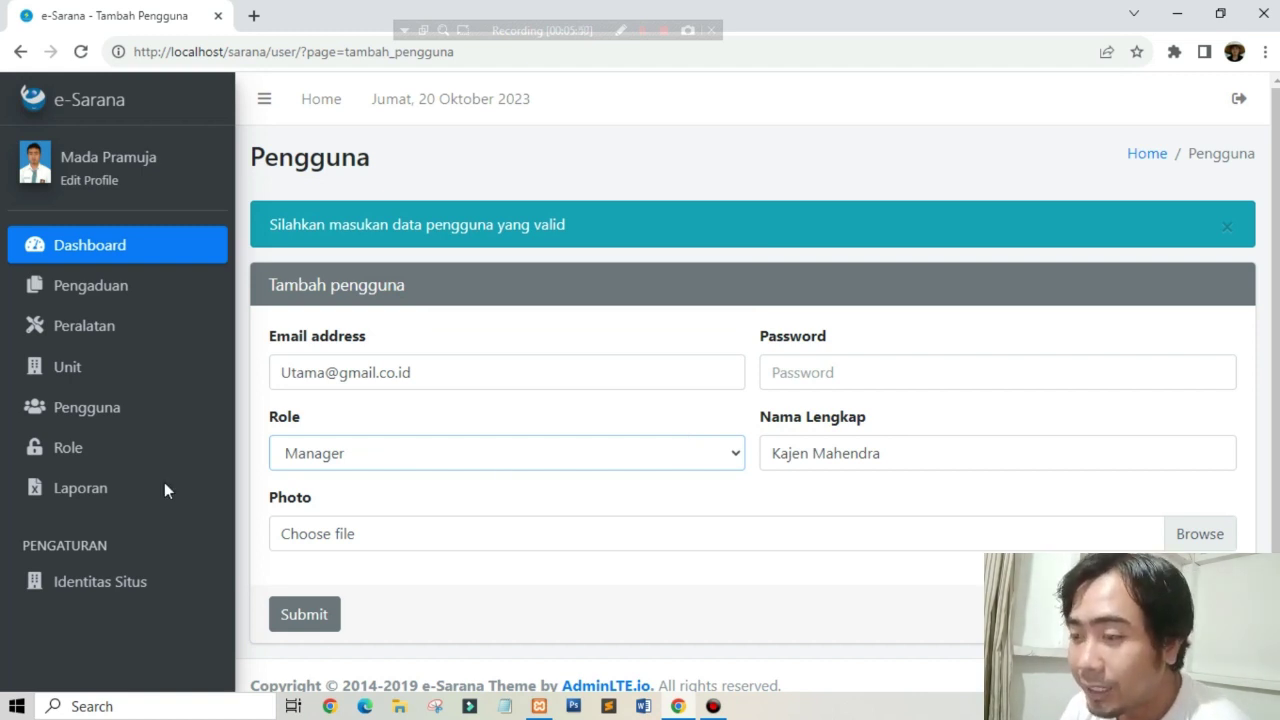
left_click(66, 490)
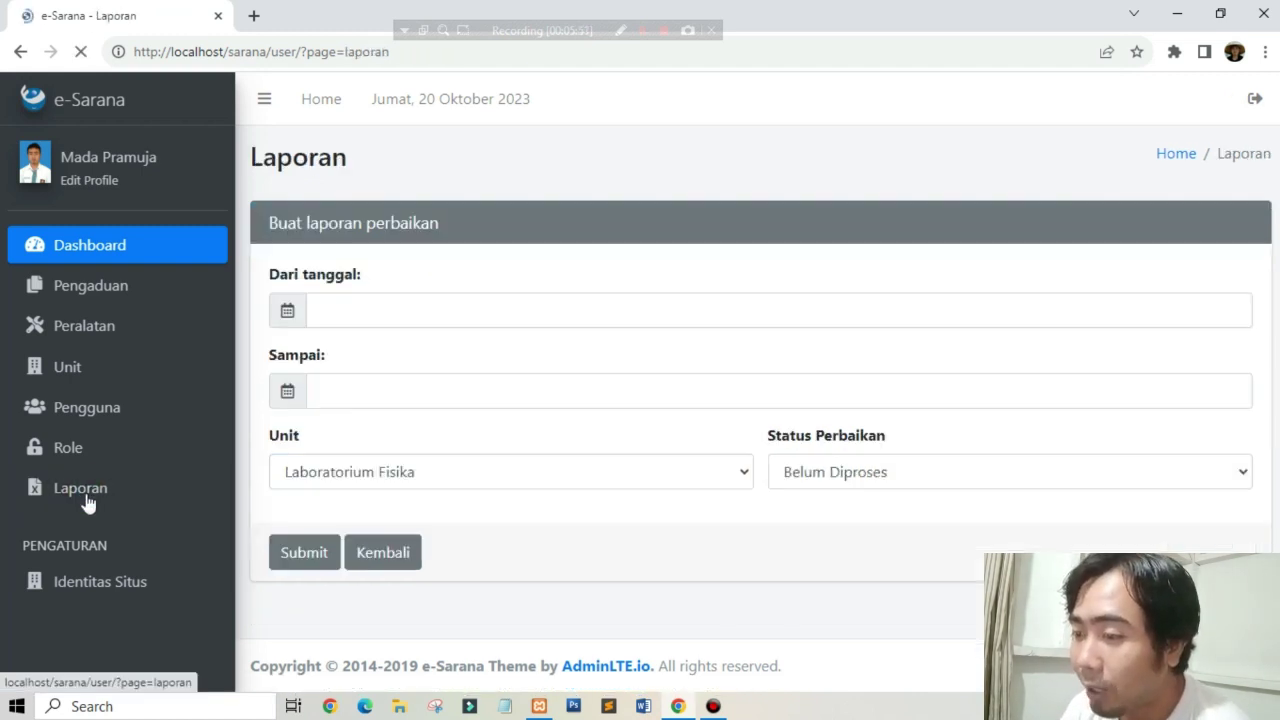
Step: Export a 2023-10-01 to 2023-10-20 Laboratorium Komputer report for Berhasil Diperbaiki repairs
left_click(511, 303)
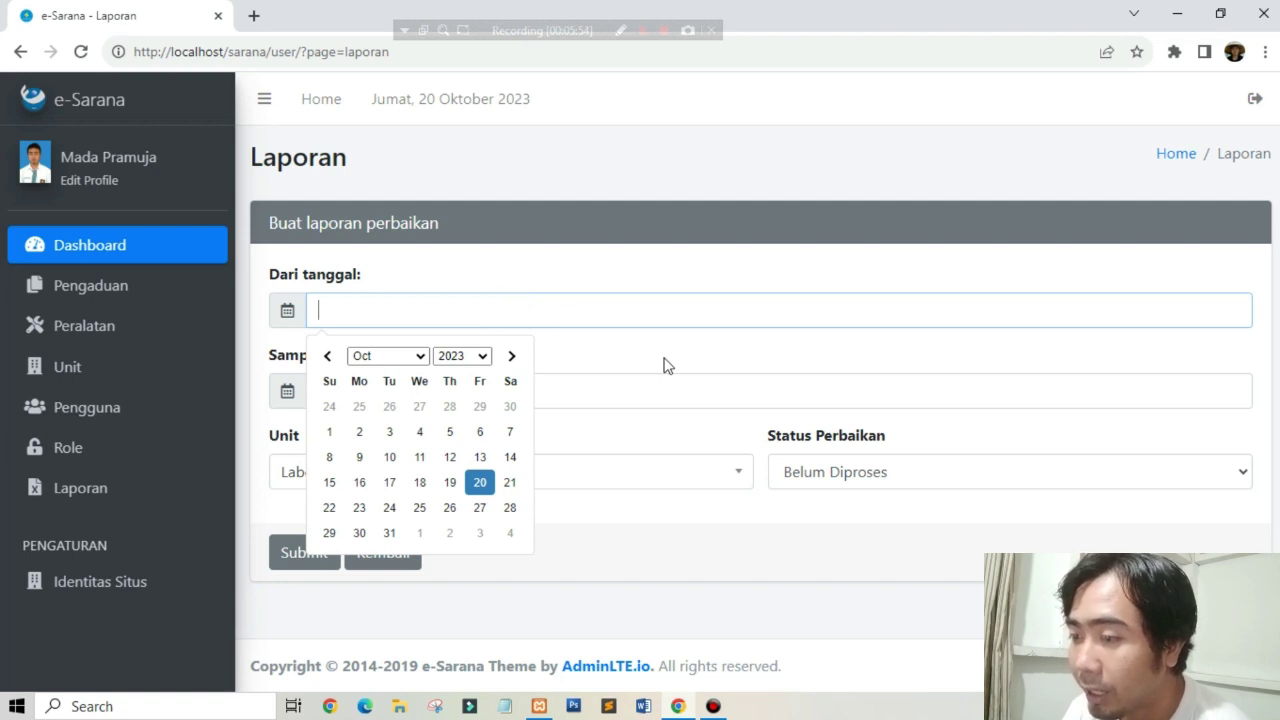
left_click(687, 324)
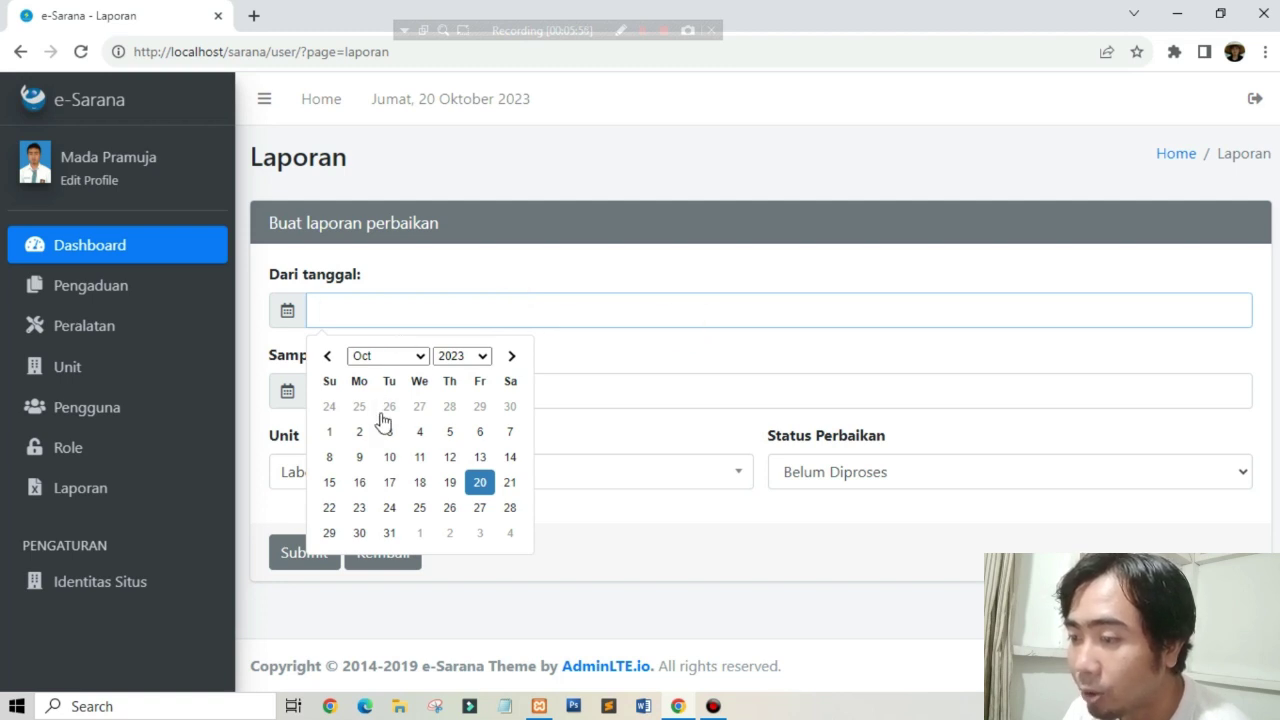
left_click(336, 429)
left_click(418, 399)
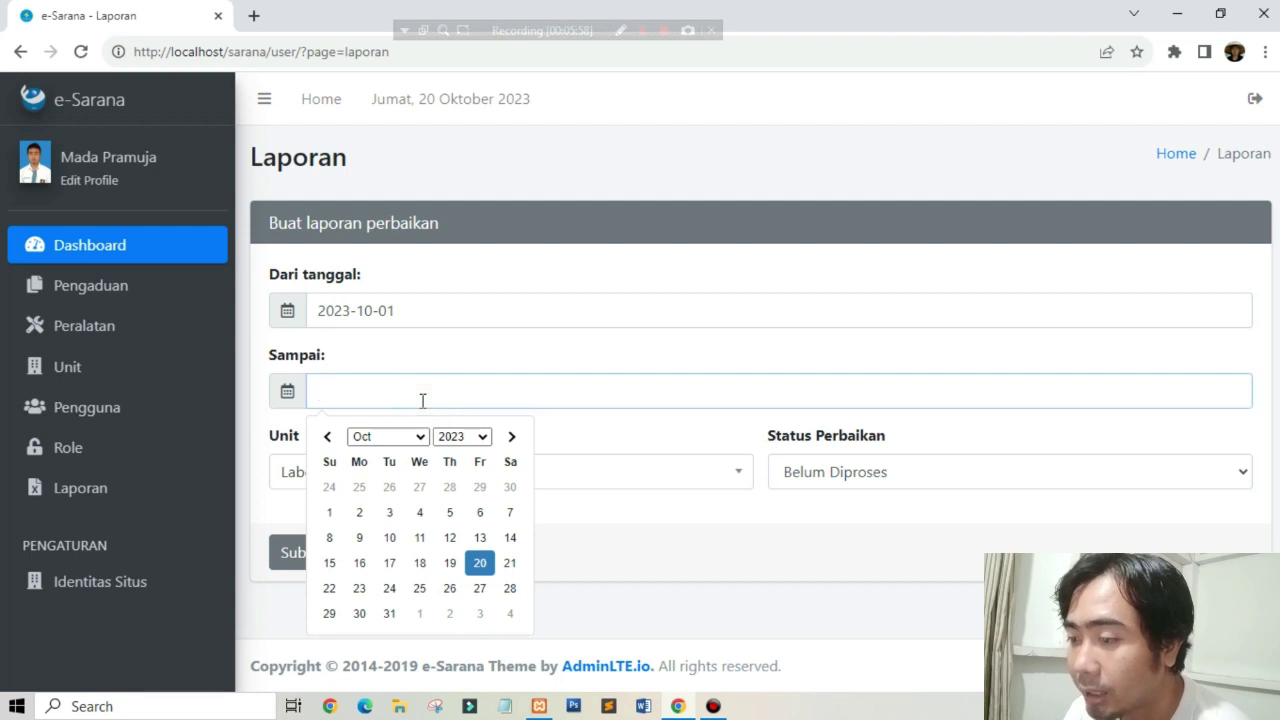
left_click(479, 562)
left_click(658, 482)
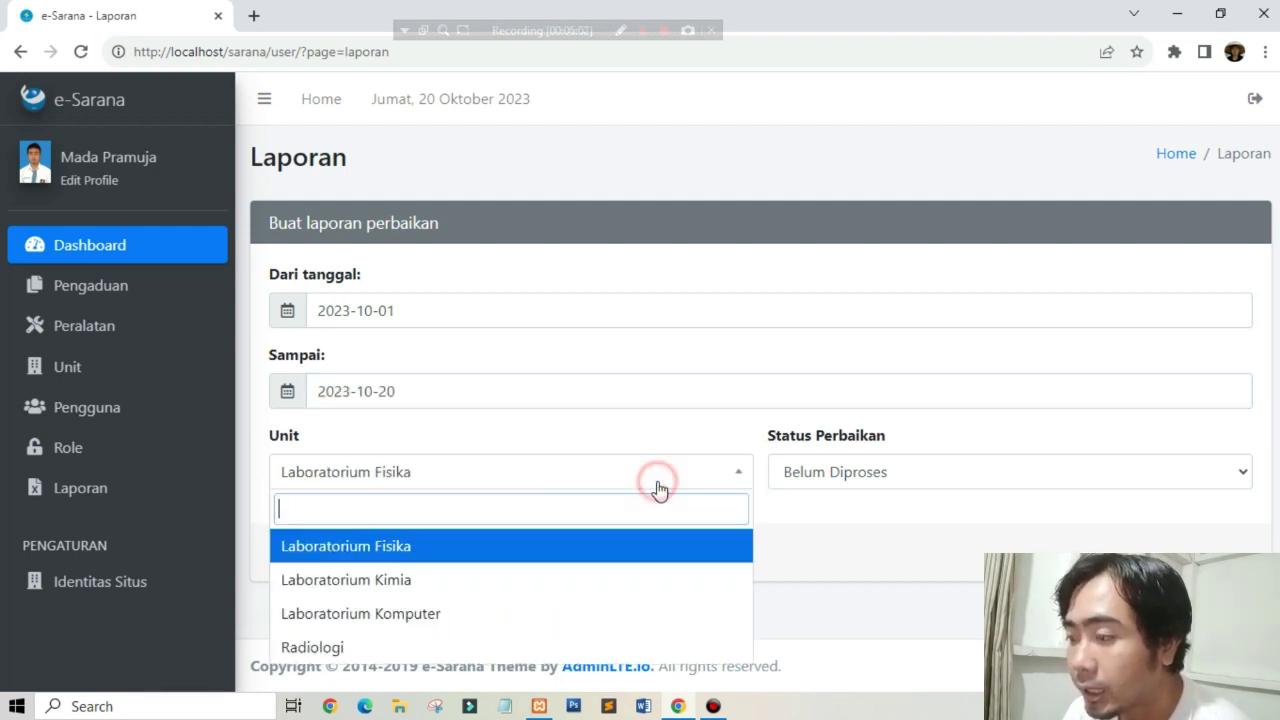
left_click(409, 590)
left_click(563, 474)
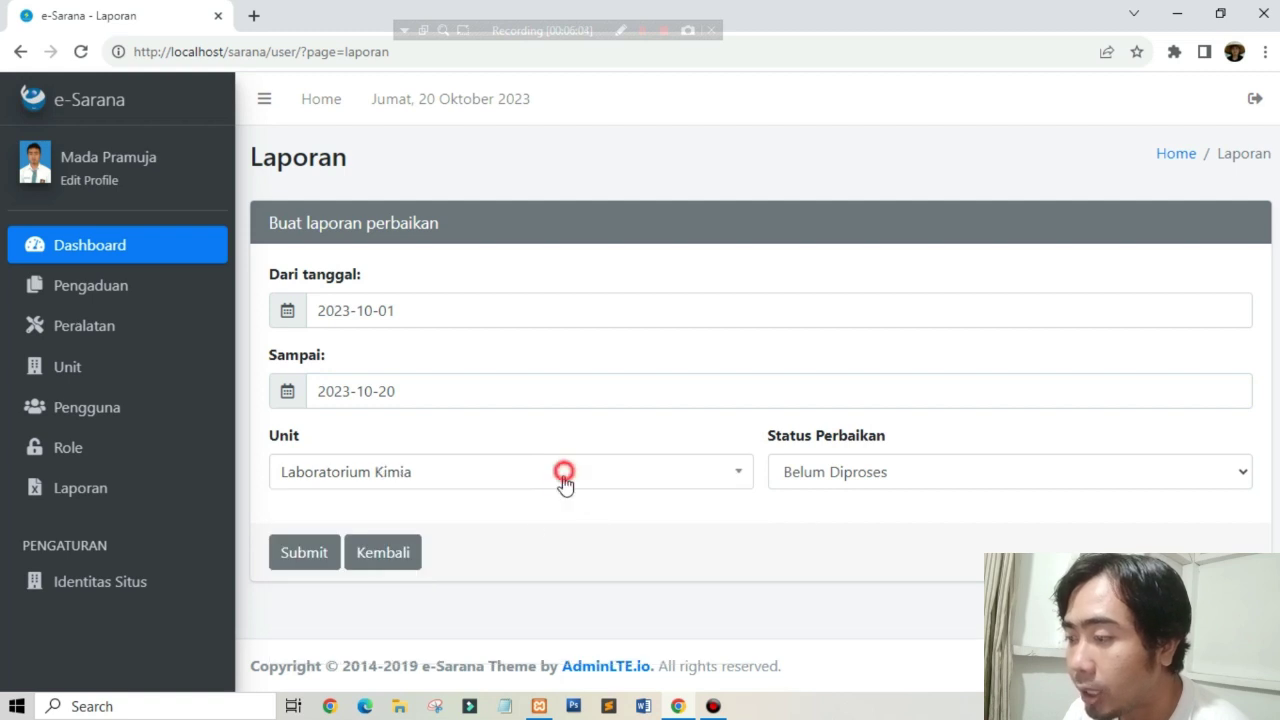
left_click(457, 404)
left_click(860, 478)
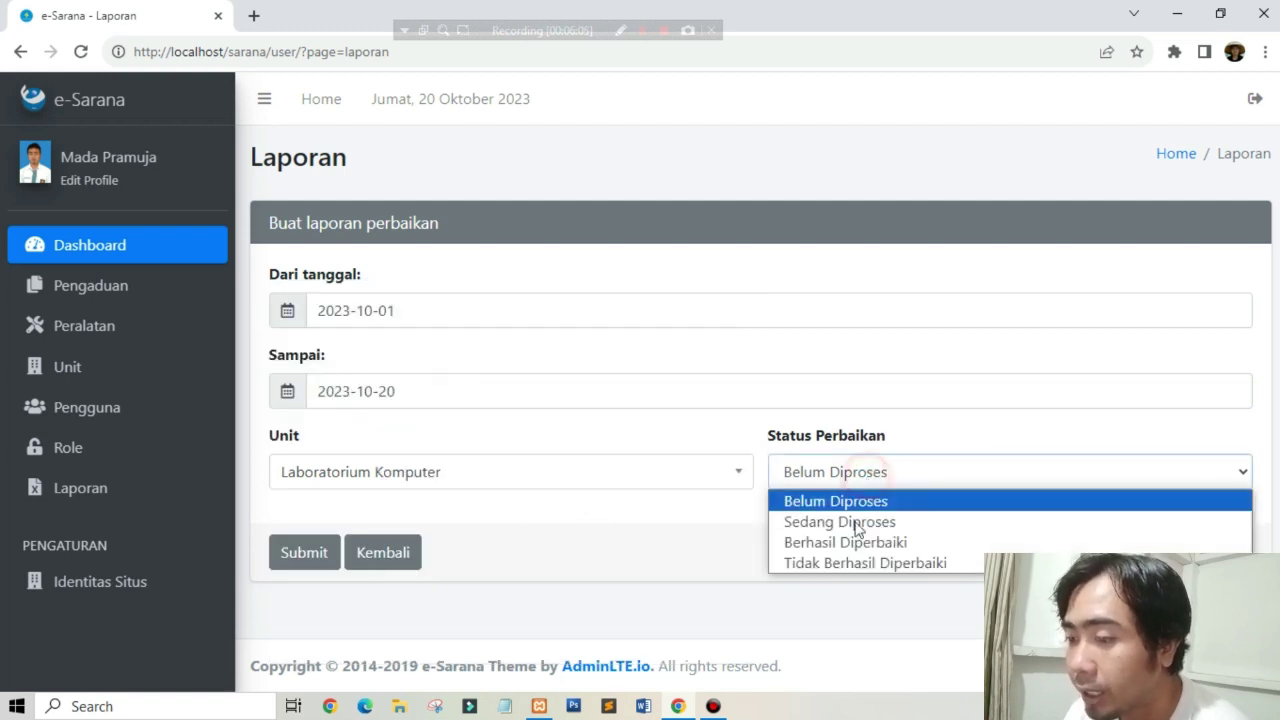
left_click(829, 540)
left_click(329, 551)
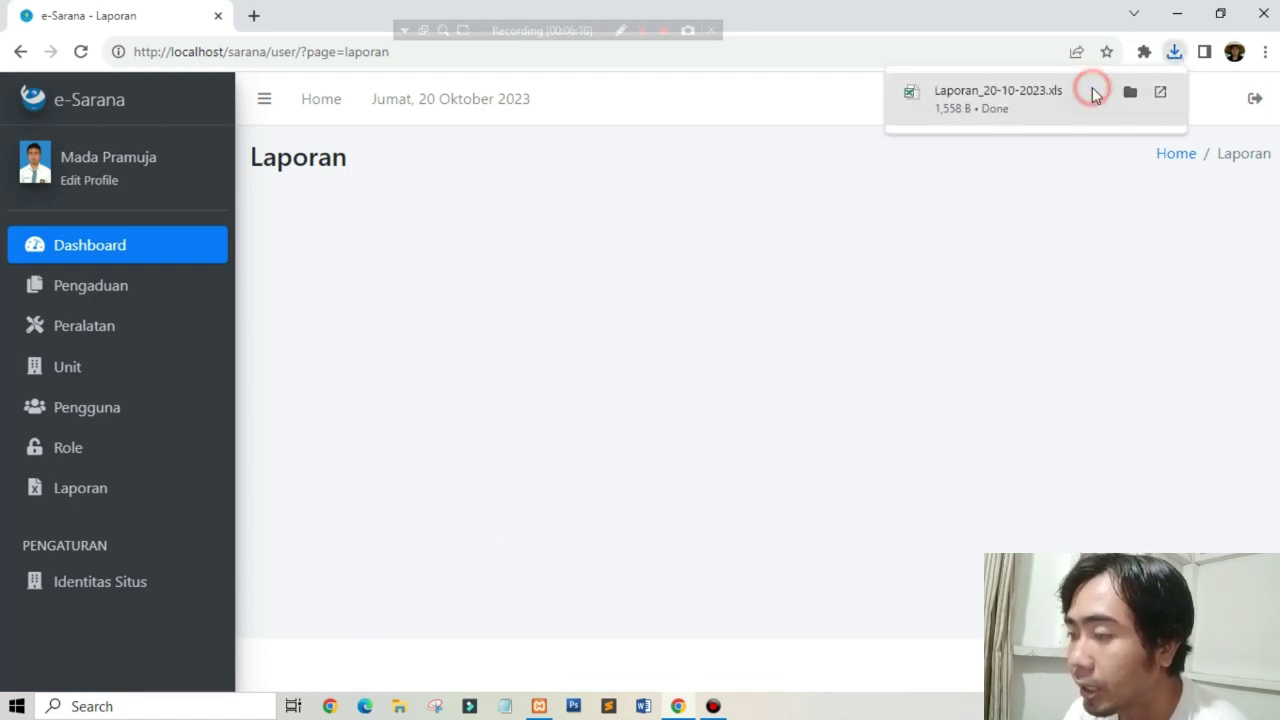
Step: Open Laporan_20-10-2023.xls in Excel despite the warning, check its empty rows, then close Excel
left_click(1092, 87)
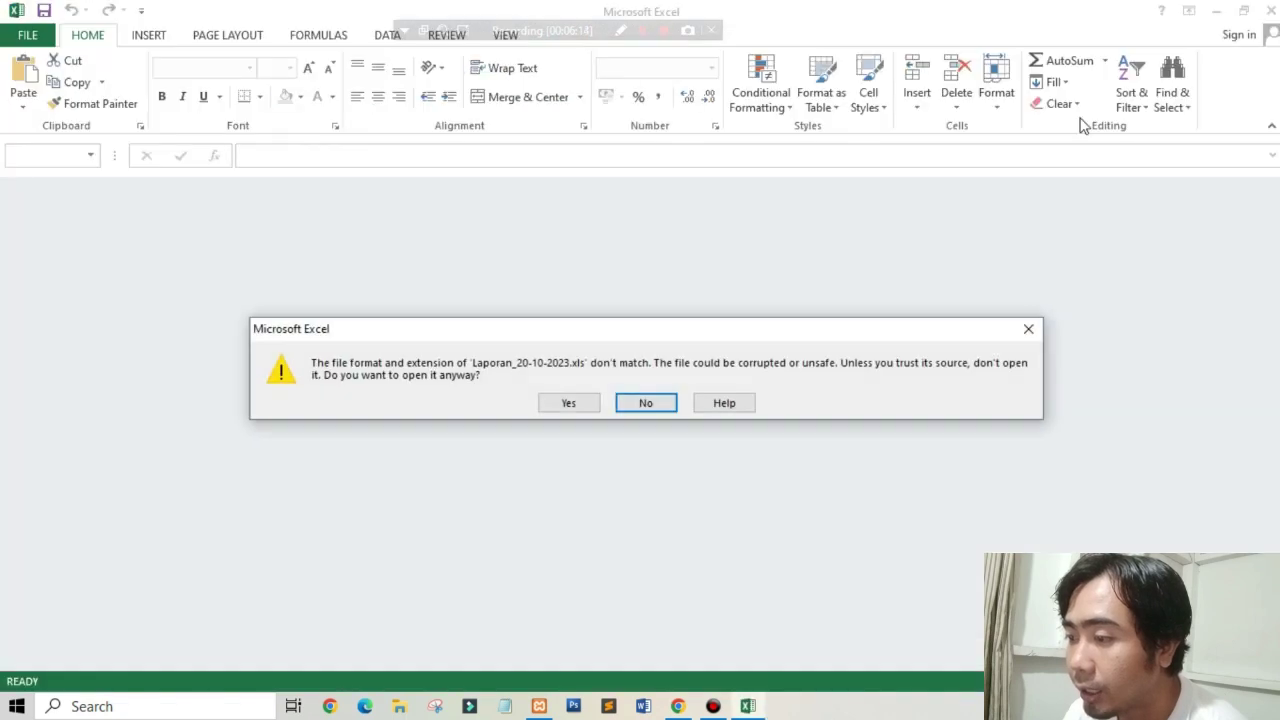
left_click(567, 404)
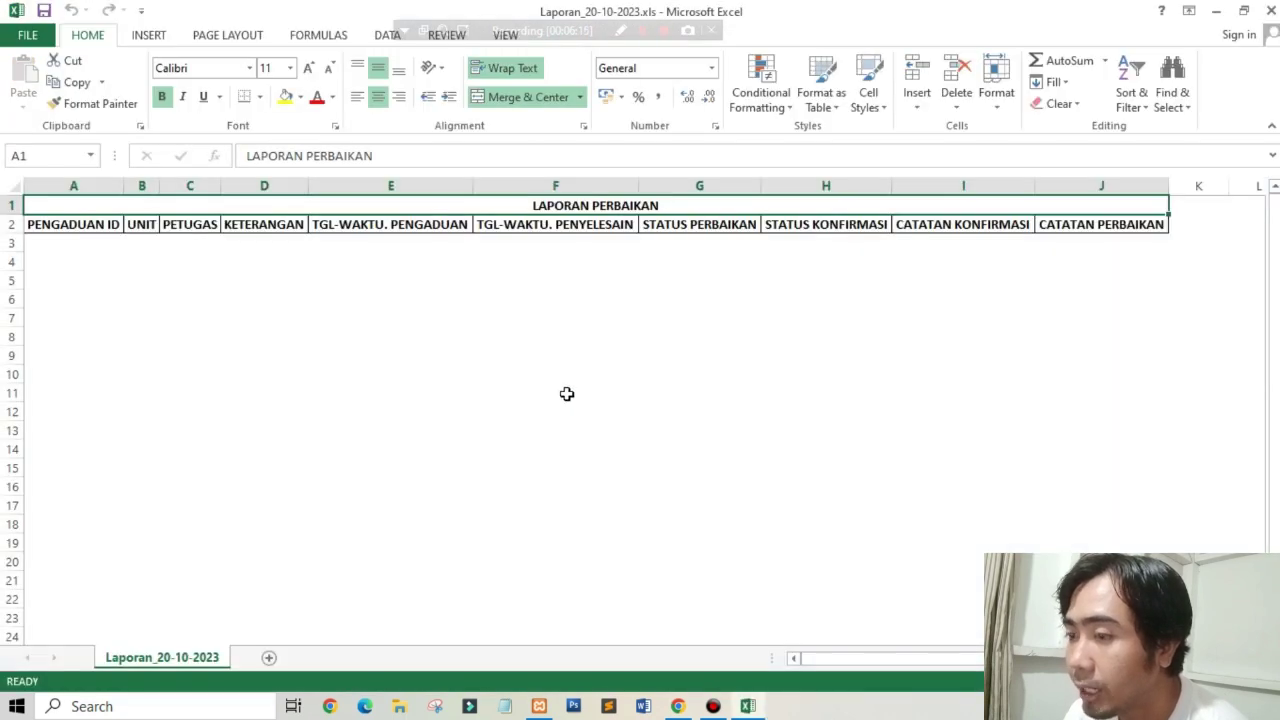
left_click(751, 323)
left_click(88, 263)
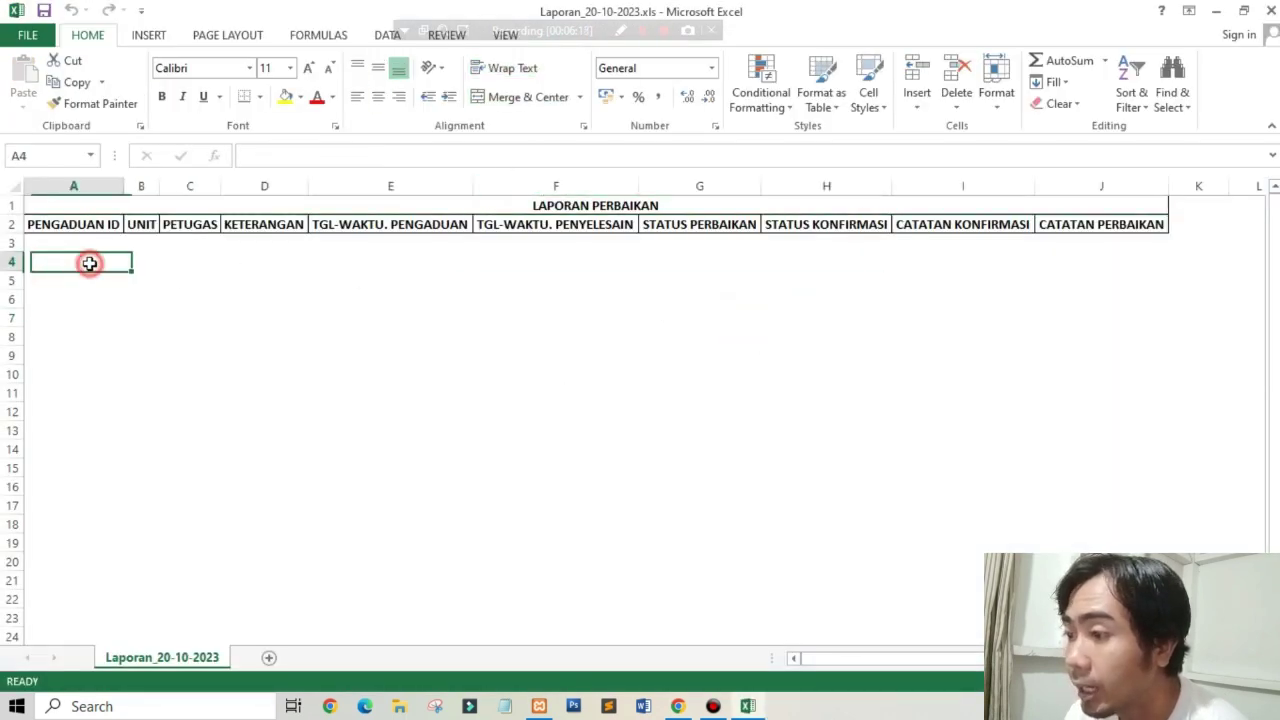
left_click(1273, 9)
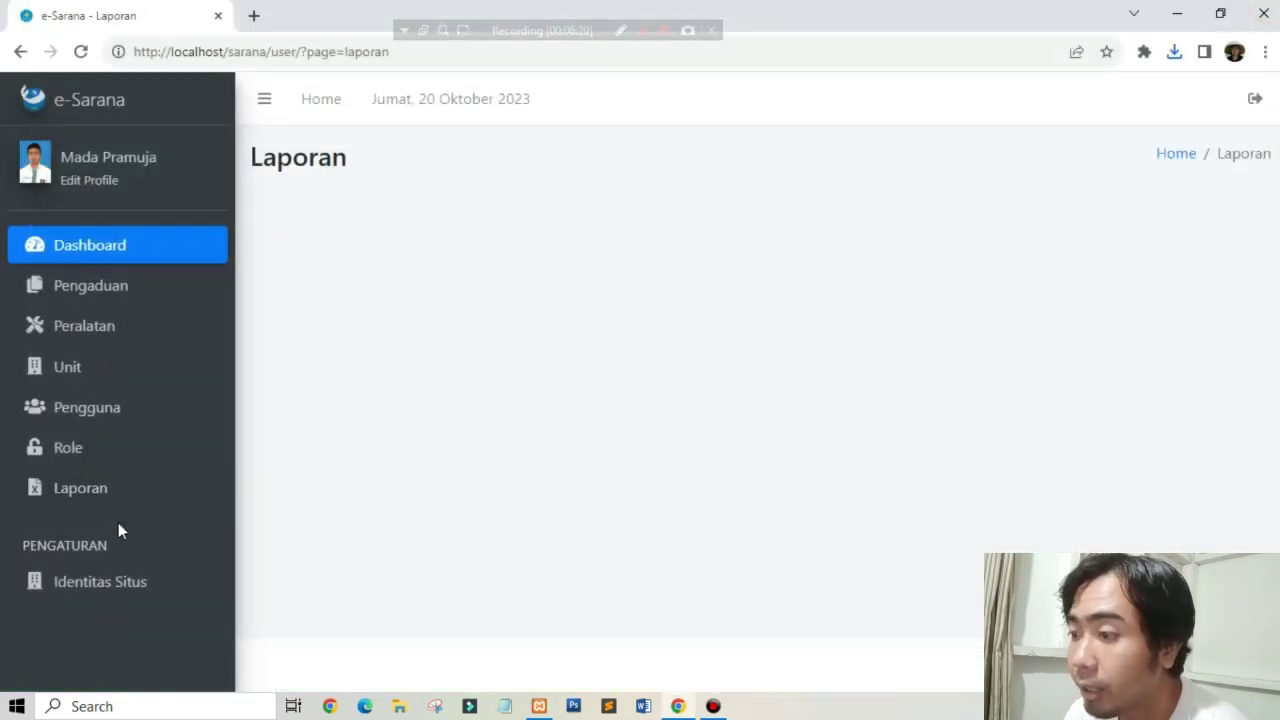
Step: Look at the repair report form and Identitas Situs settings, then return to the Dashboard
left_click(112, 497)
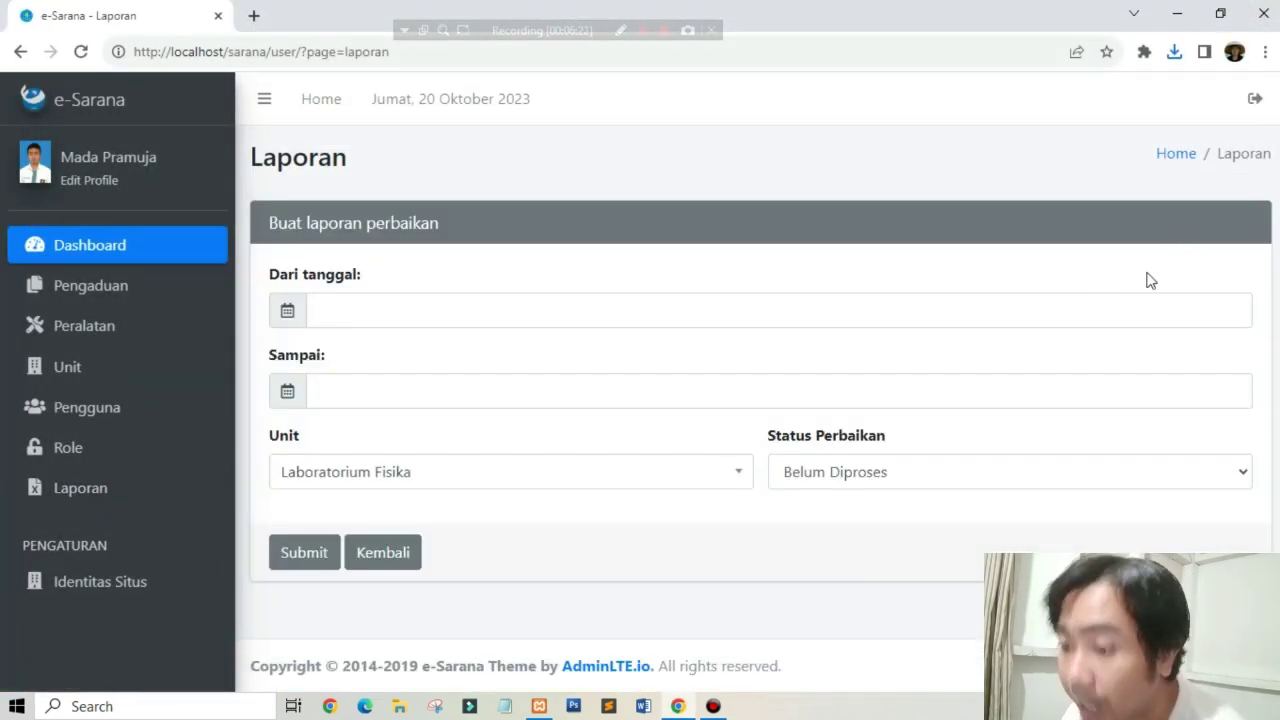
left_click(100, 585)
scroll(560, 465, "down", 3)
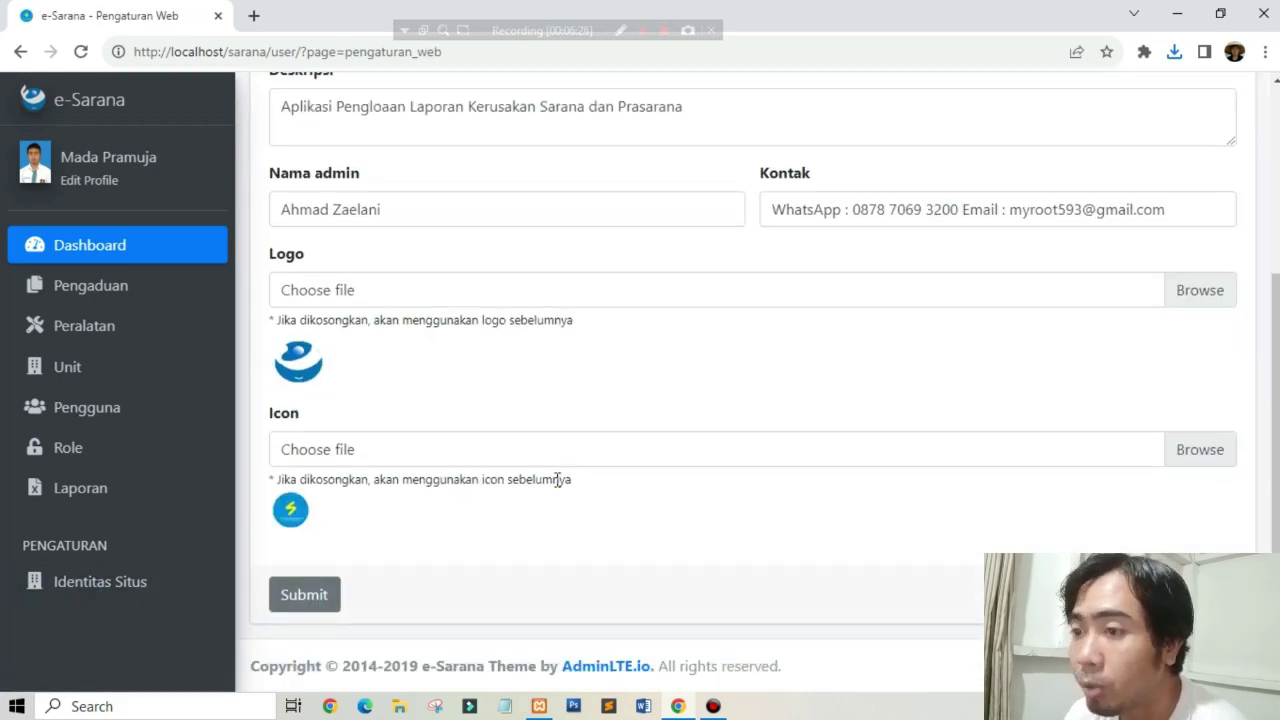
scroll(525, 535, "up", 3)
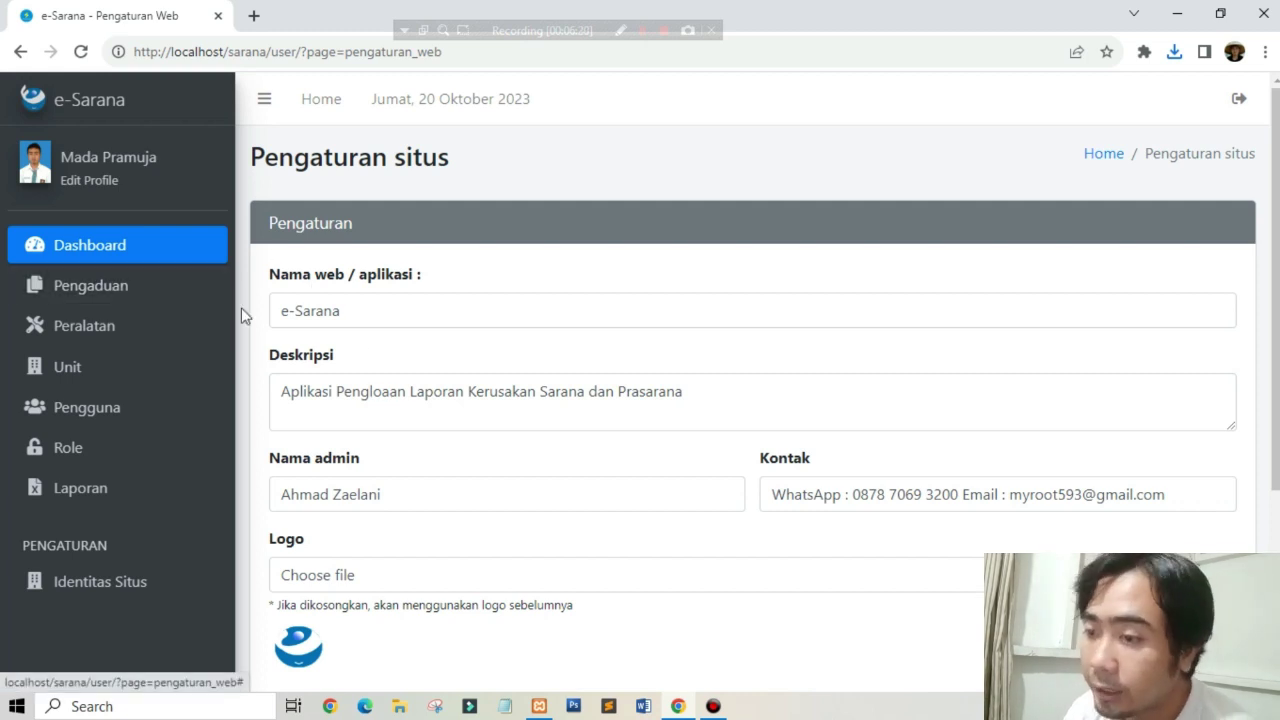
left_click(168, 260)
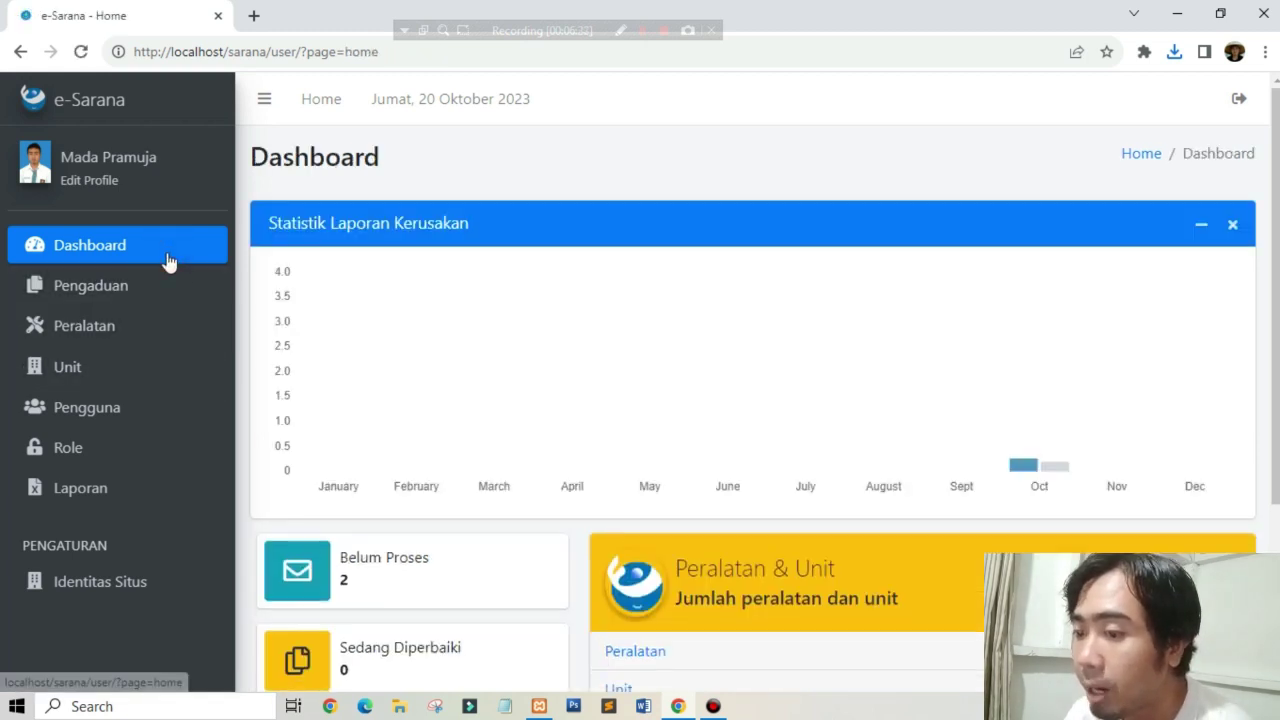
Step: Show the Semua Pengguna table of users with their e-mails and roles
left_click(103, 453)
left_click(109, 429)
left_click(109, 422)
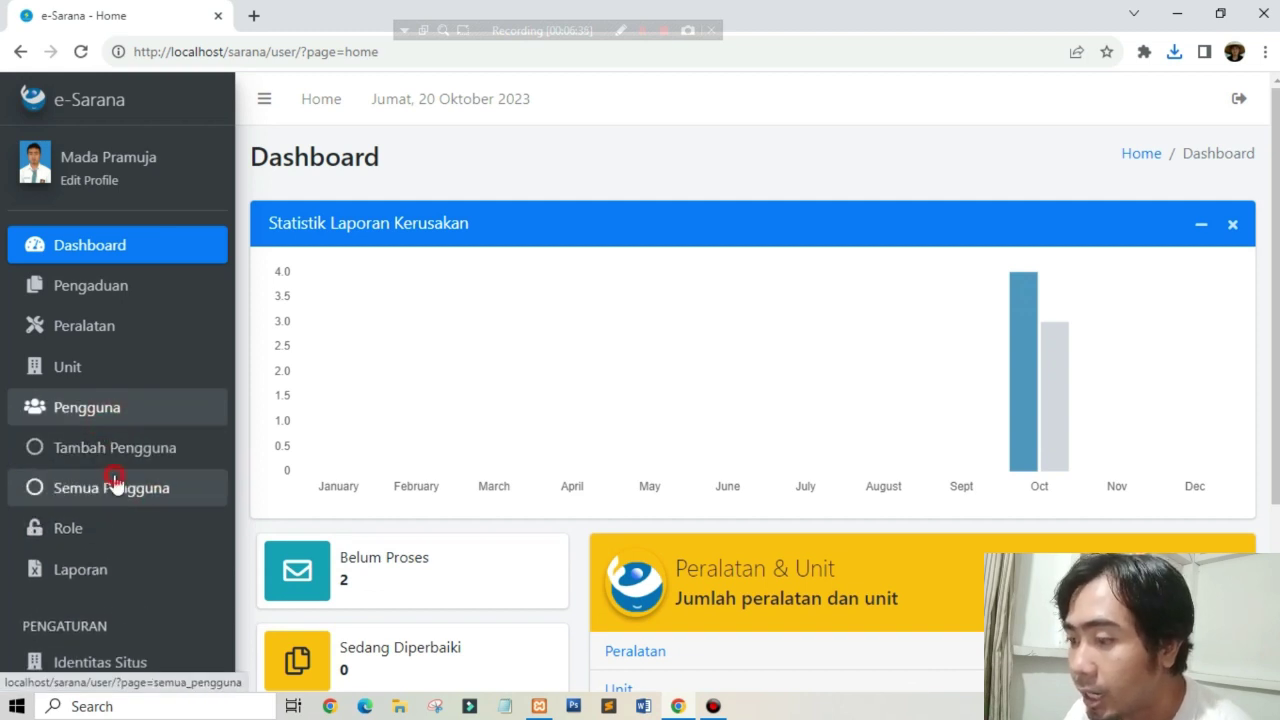
left_click(115, 485)
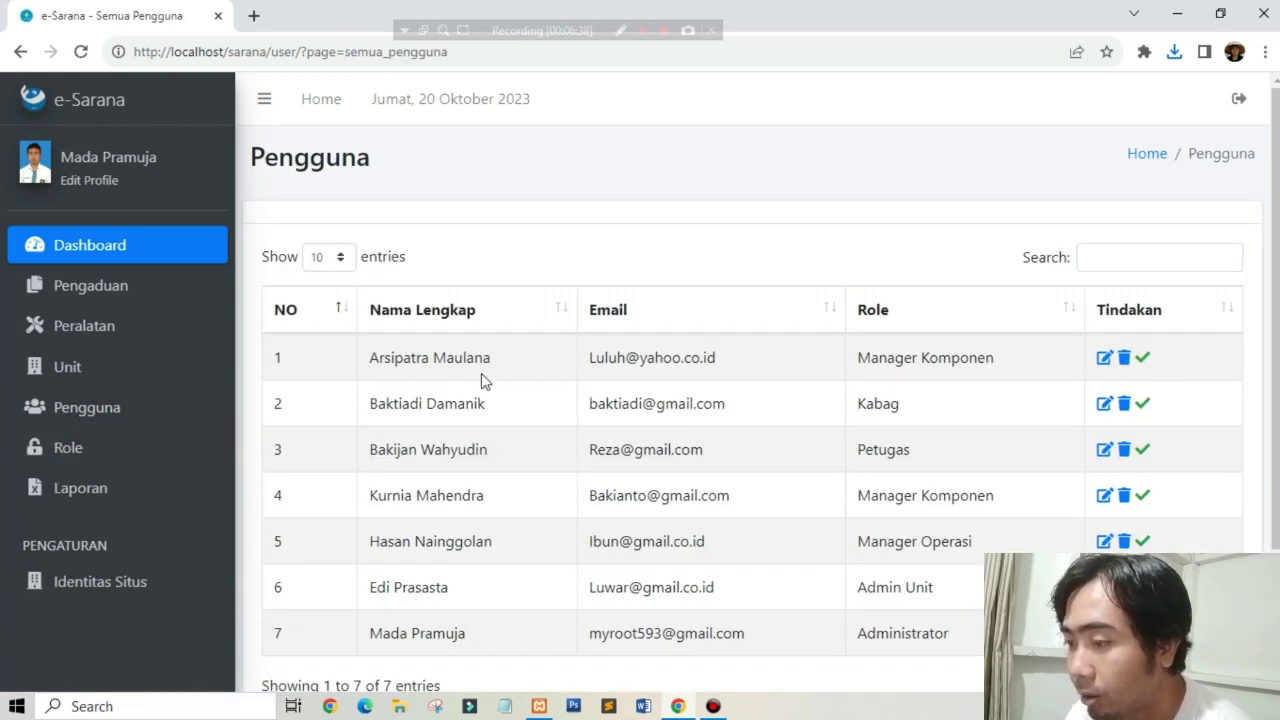
Step: Copy the Petugas user's e-mail from row 3 into a new Notepad note
left_click_drag(730, 450, 597, 478)
key("ctrl+c")
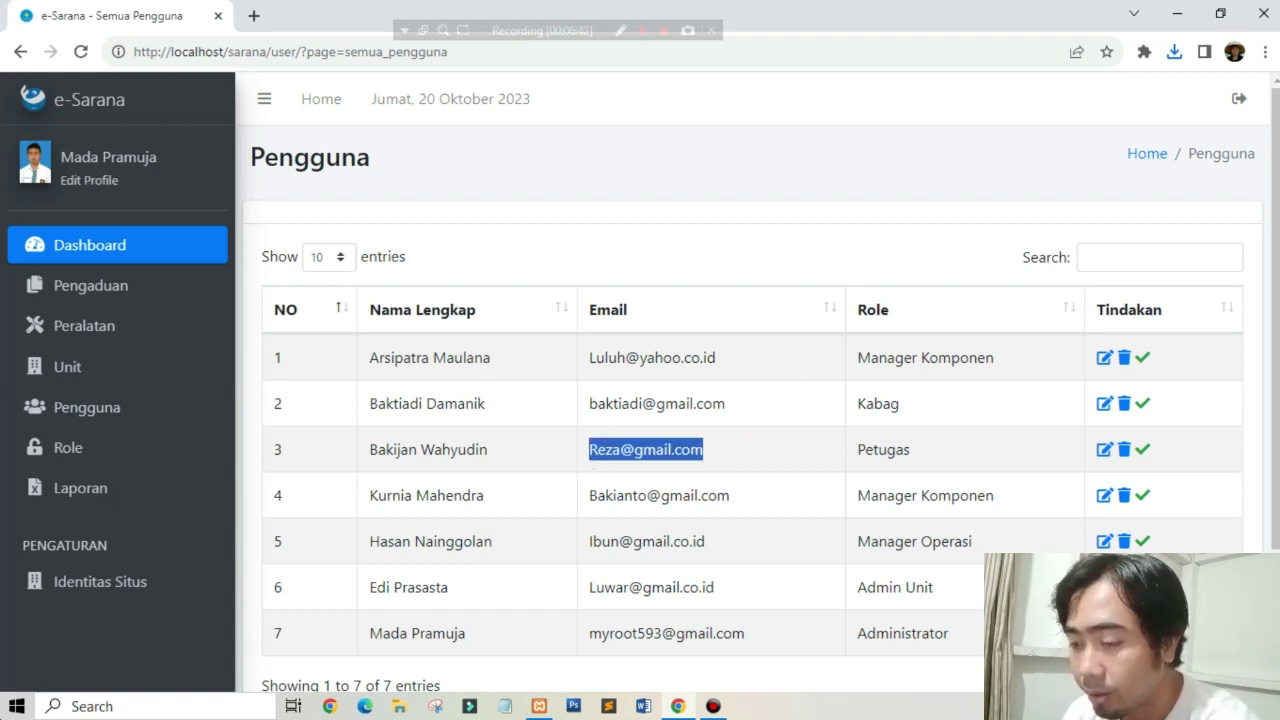
key("super")
type("no")
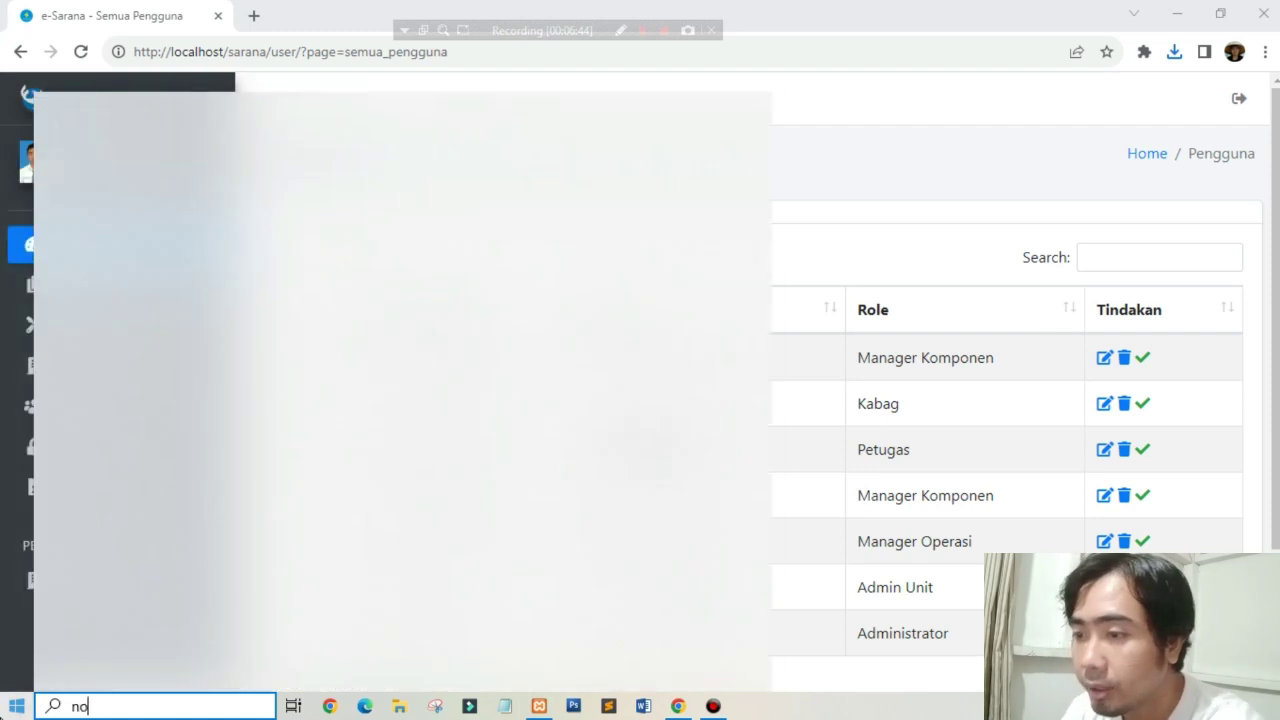
type("tepad")
left_click(89, 201)
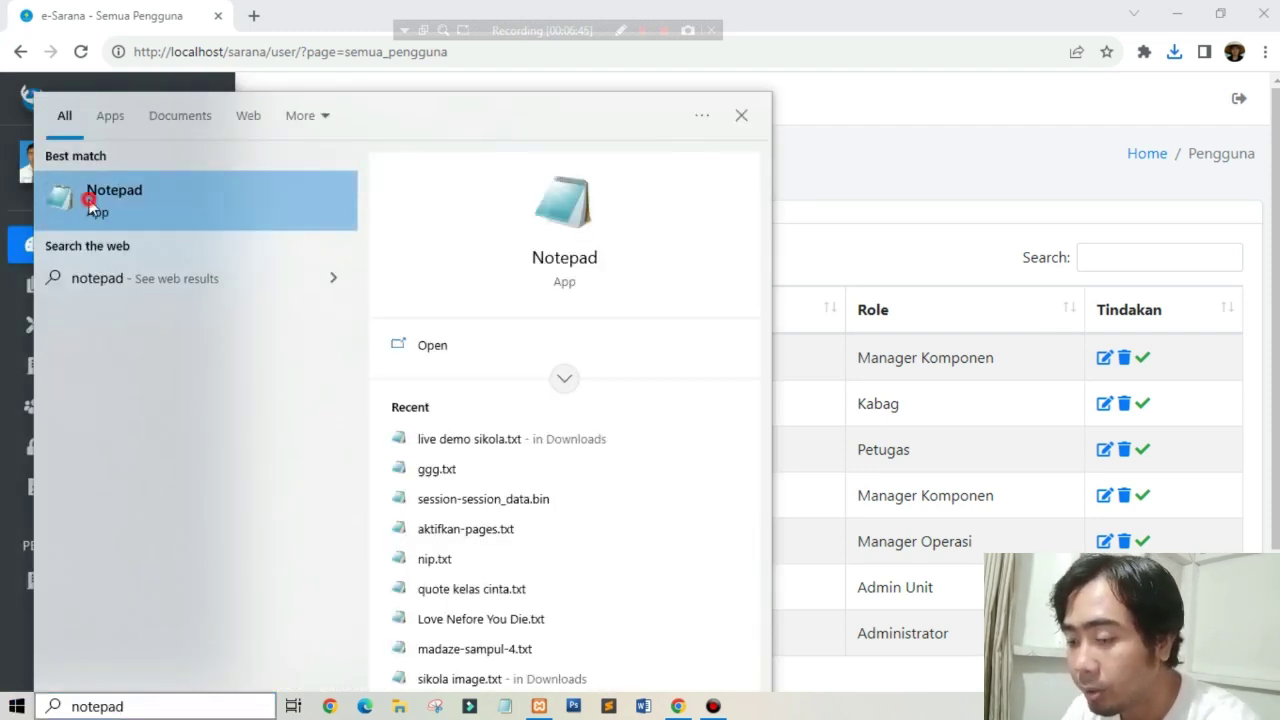
key("ctrl+v")
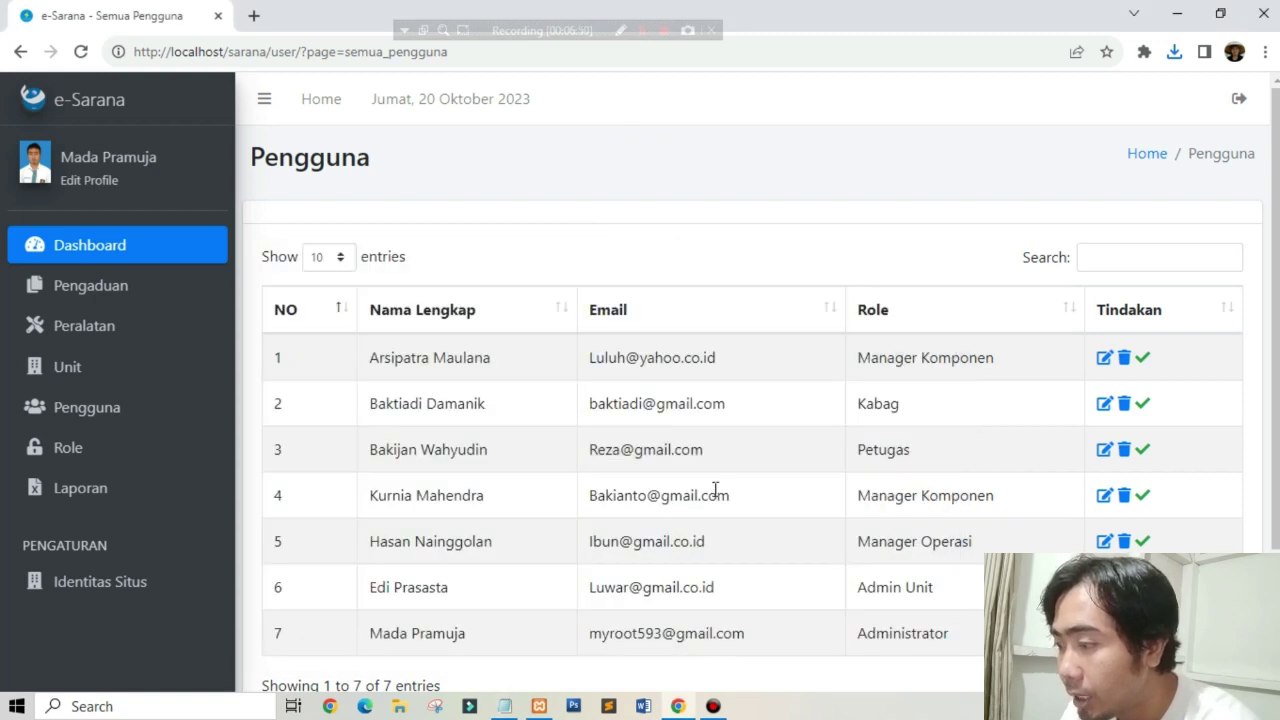
Step: Paste the Admin Unit user's e-mail from row 6 onto line 2, removing its indent
left_click_drag(737, 587, 575, 594)
key("ctrl+c")
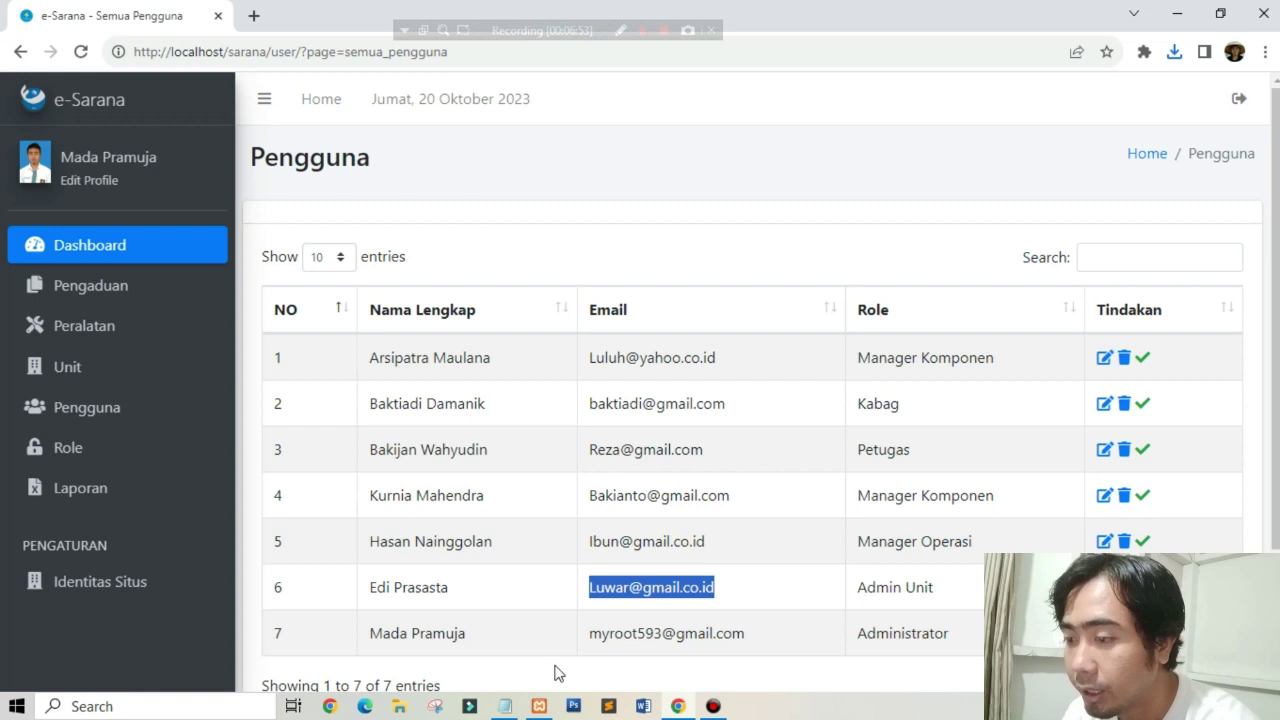
left_click(499, 707)
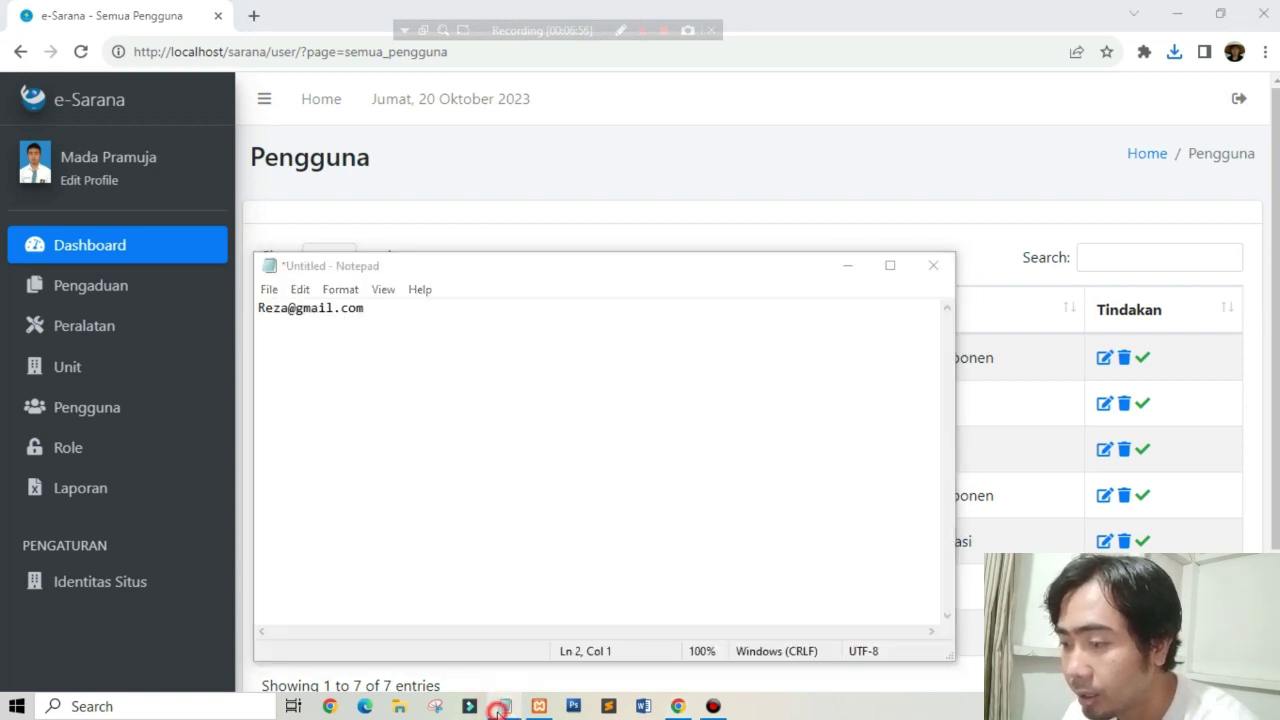
left_click(503, 707)
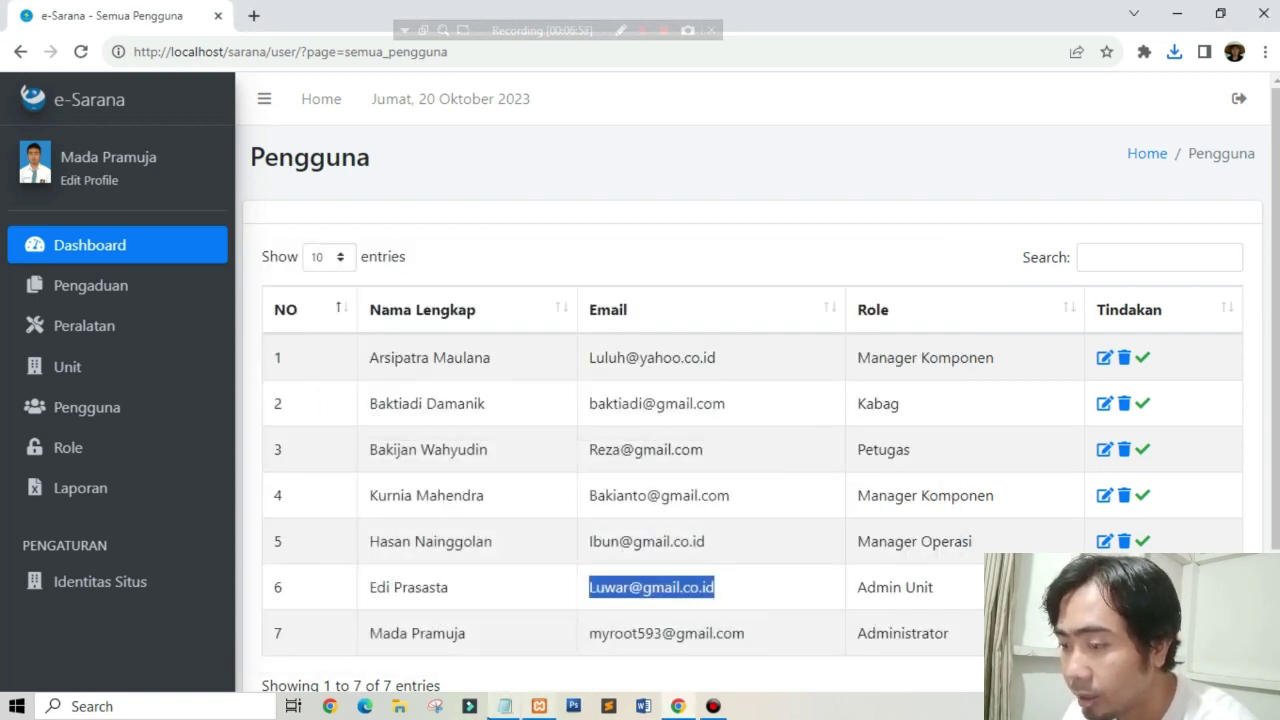
mouse_move(492, 714)
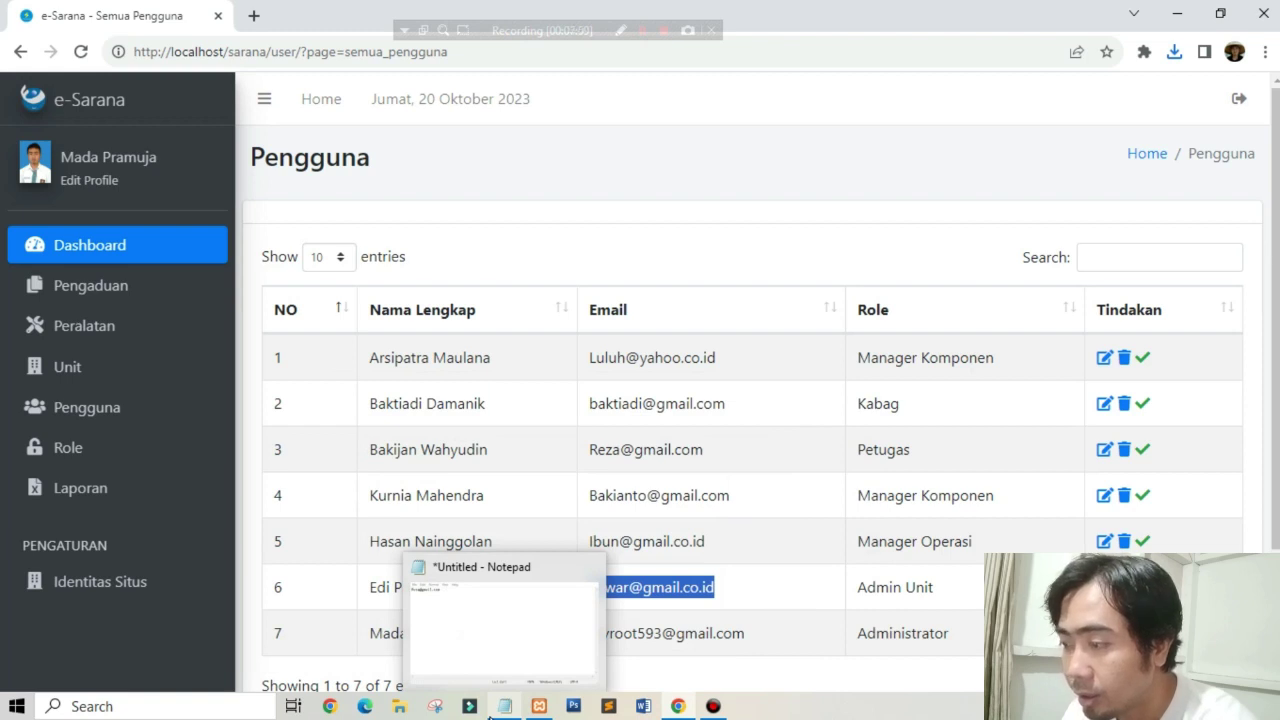
left_click(492, 714)
left_click(551, 391)
key("ctrl+v")
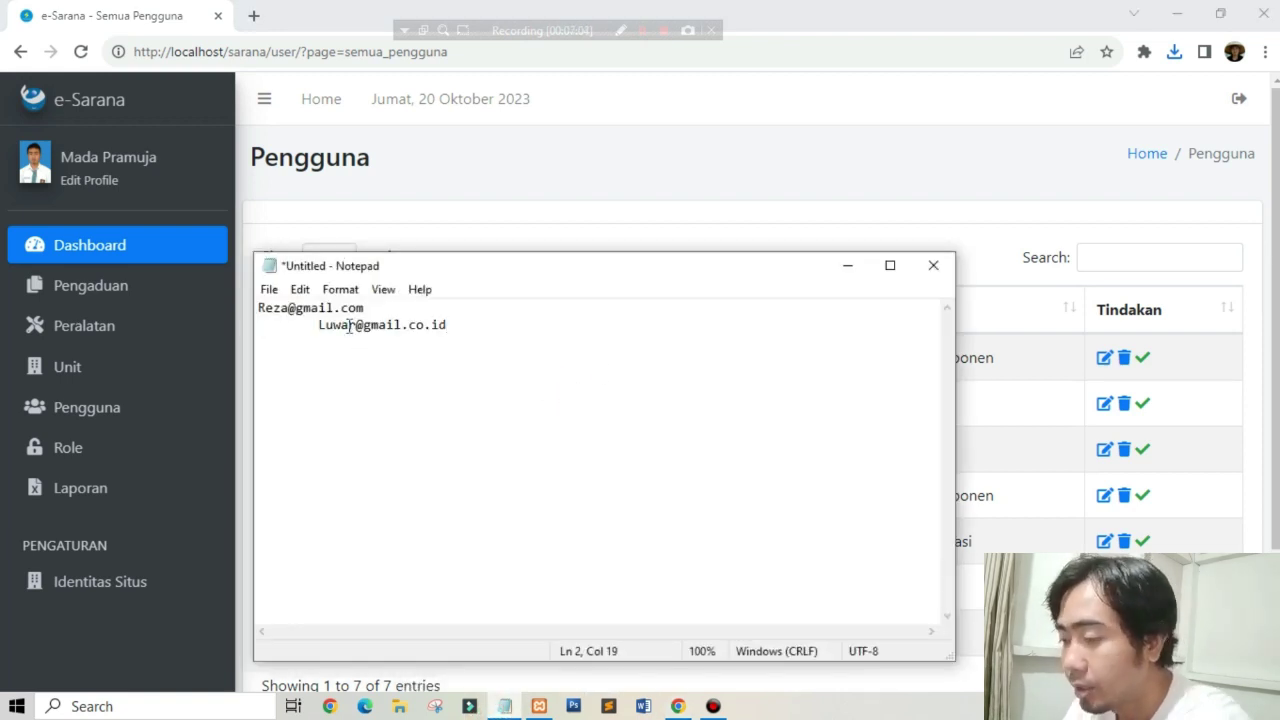
left_click(315, 320)
key("BackSpace")
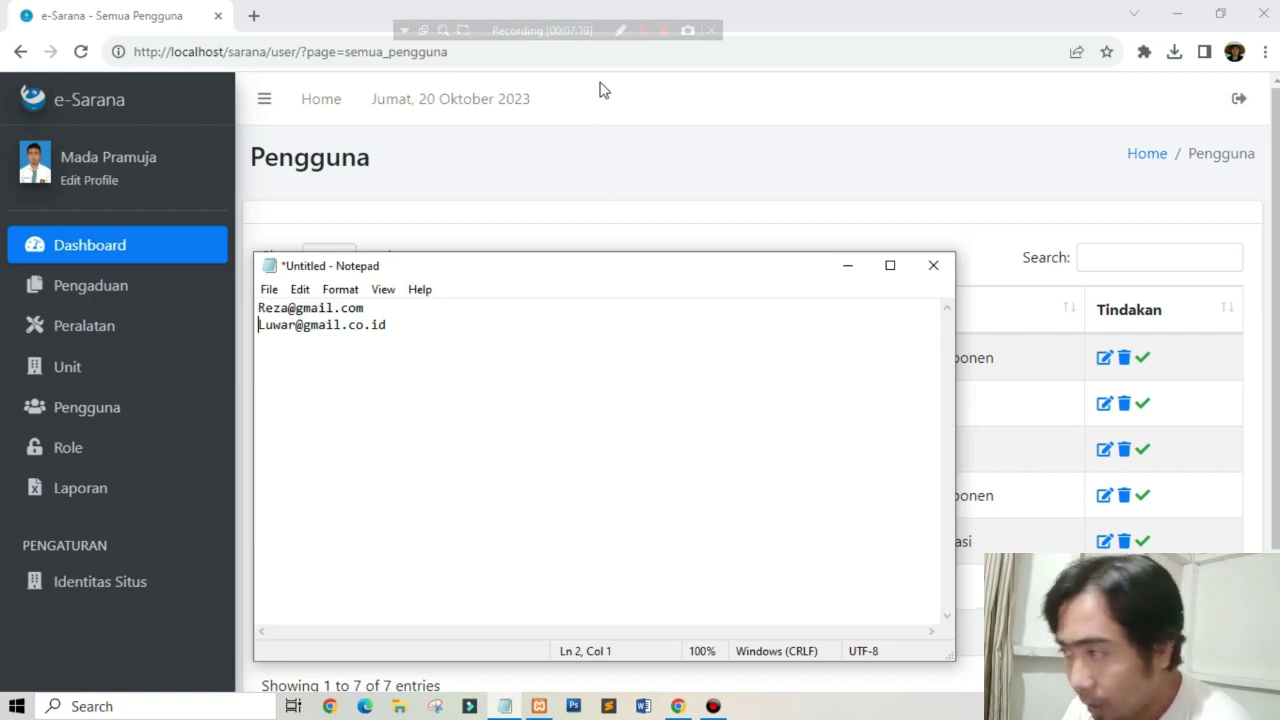
left_click(609, 180)
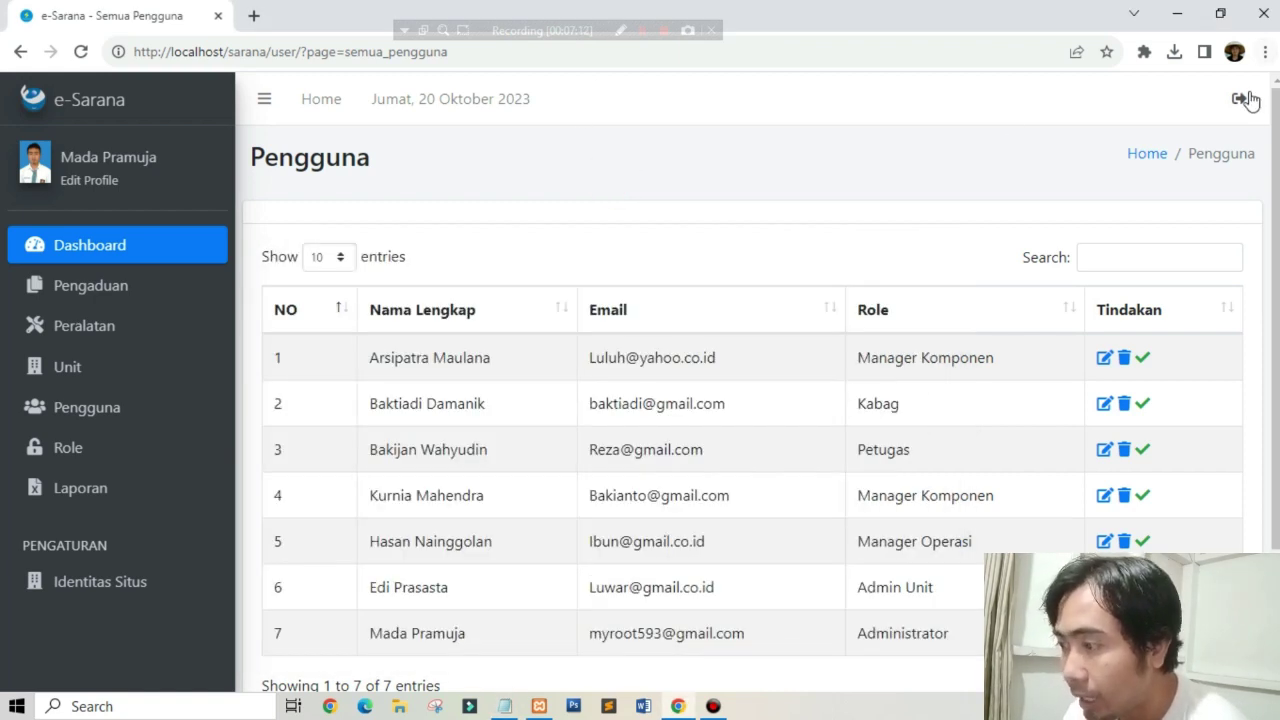
left_click(1239, 98)
Step: Confirm logging out and copy the Petugas e-mail from line 1 of the note
left_click(820, 252)
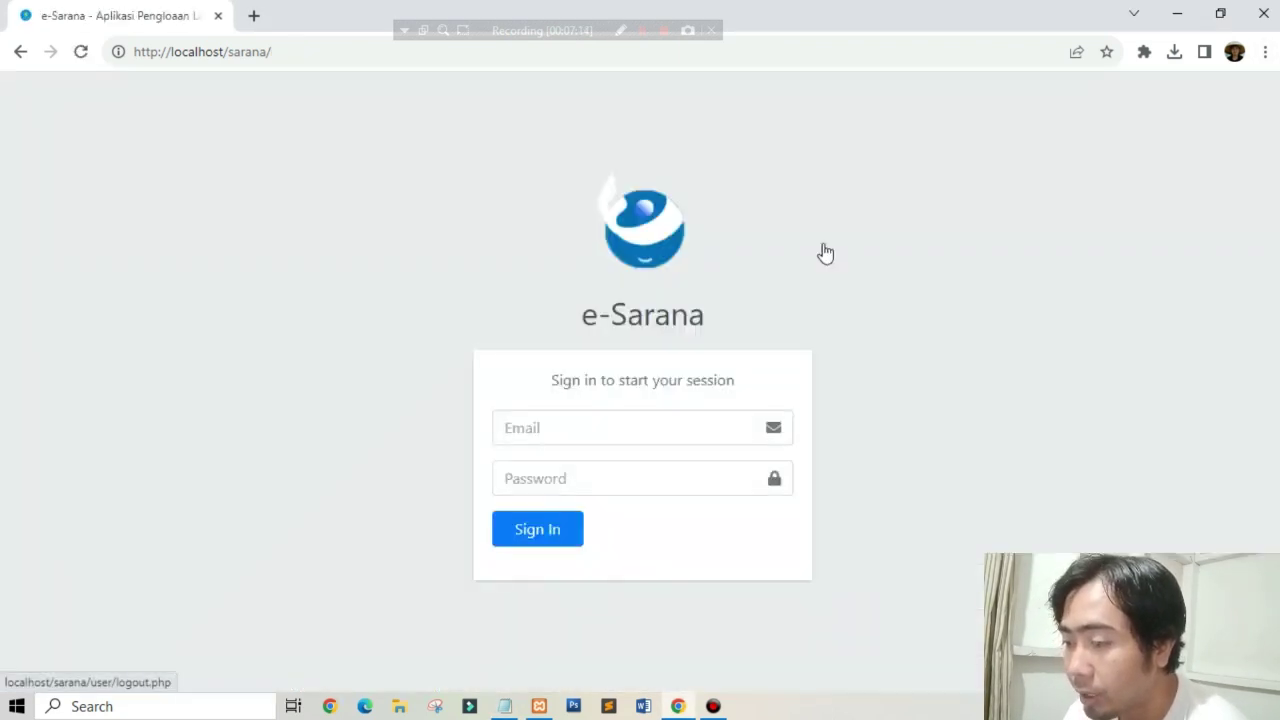
left_click(504, 706)
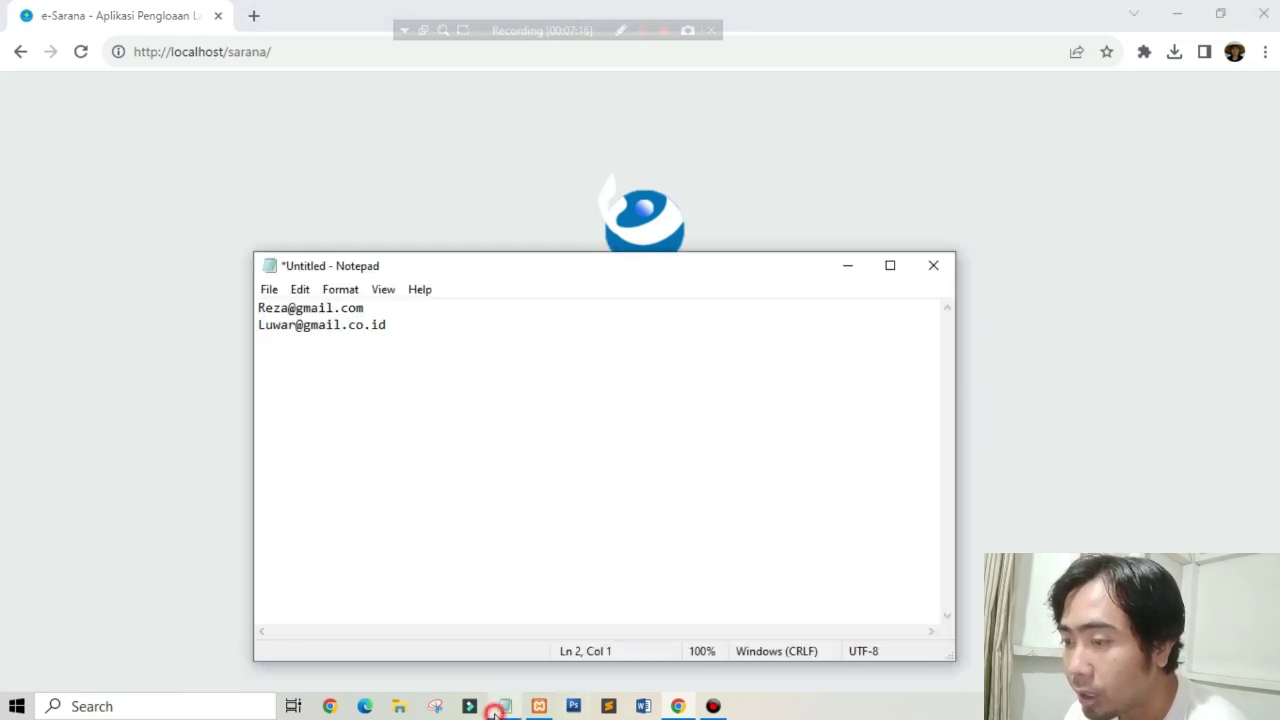
left_click_drag(381, 310, 183, 314)
key("ctrl+c")
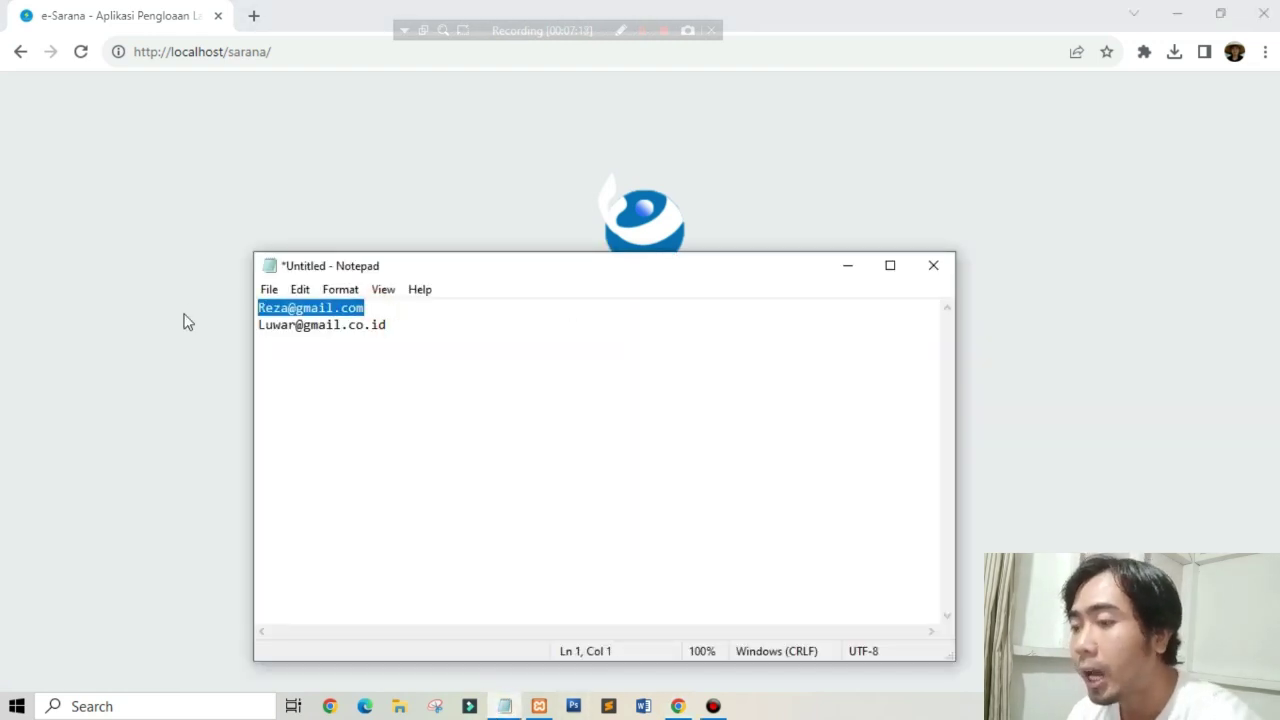
left_click(457, 160)
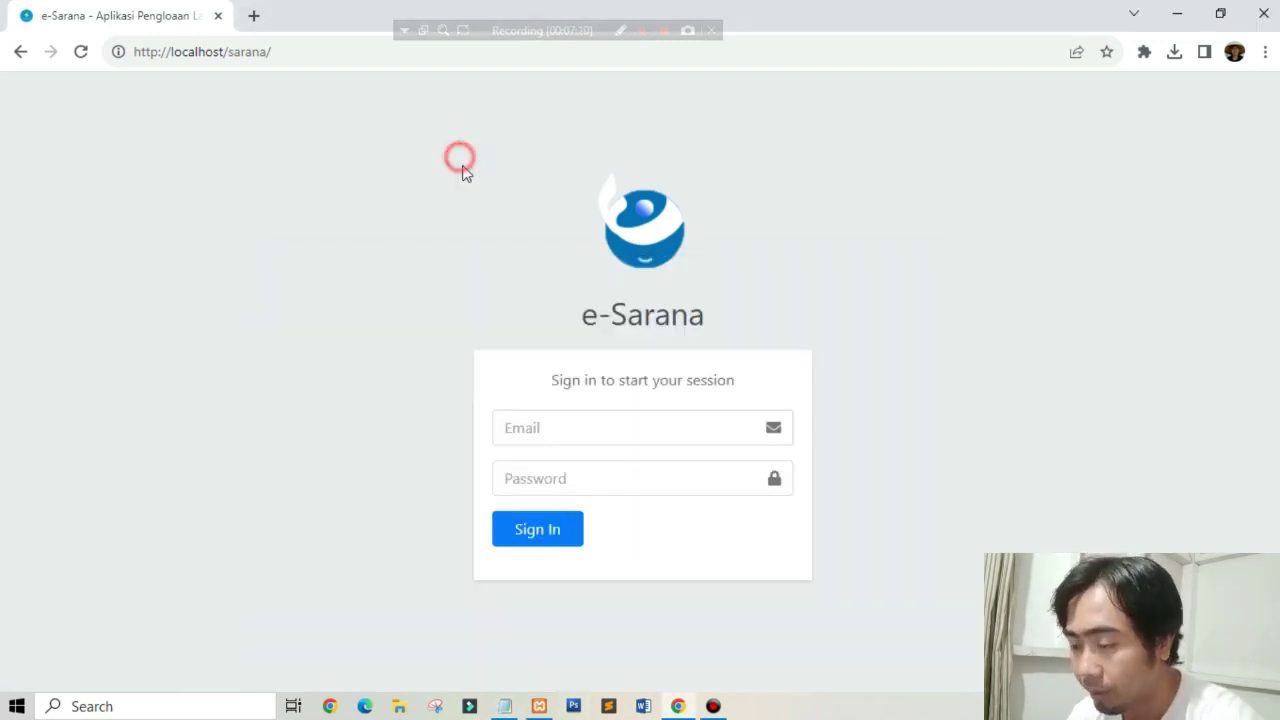
Step: Sign in with the Petugas e-mail and that user's password
left_click(503, 427)
key("ctrl+v")
left_click(537, 463)
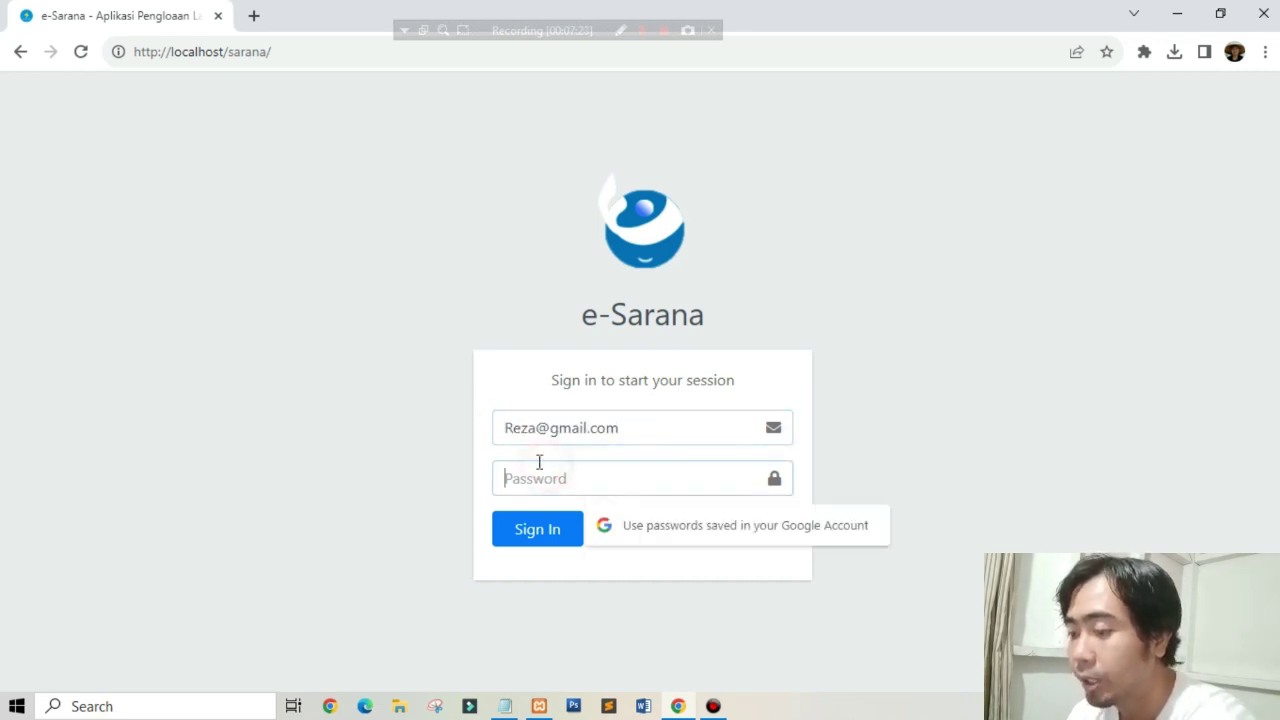
left_click(541, 522)
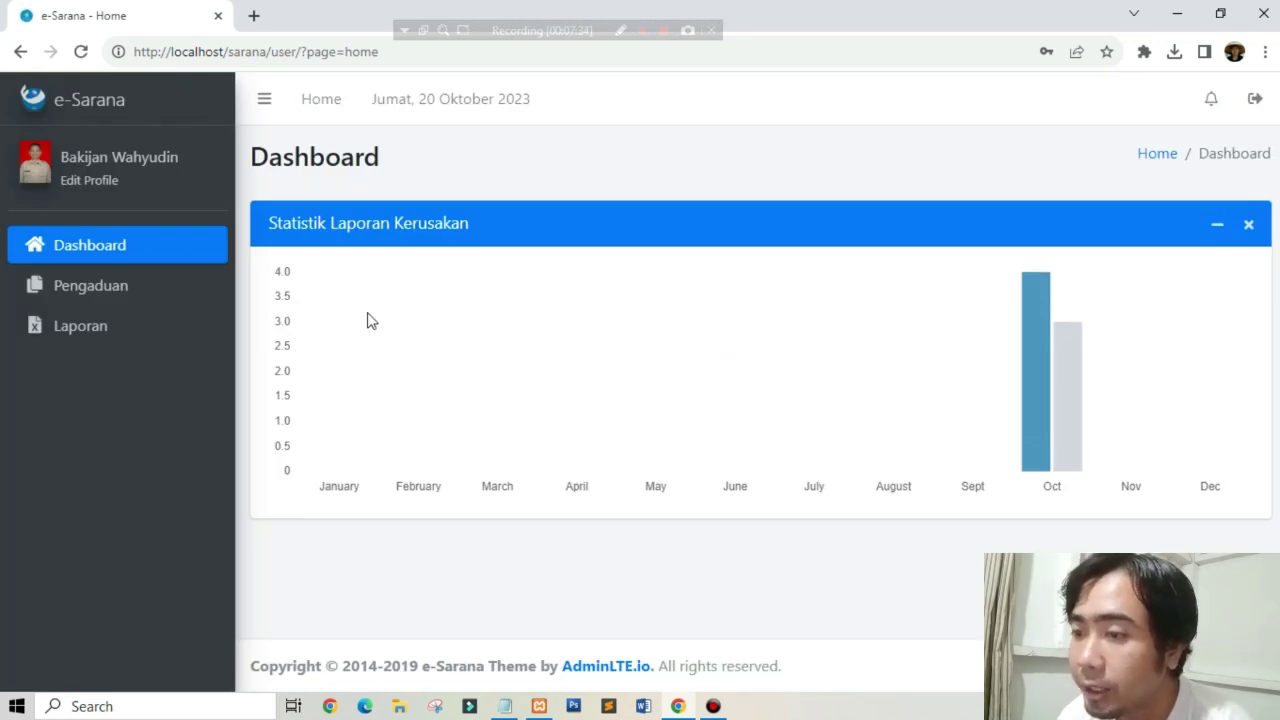
Step: Open the Petugas profile edit page, expand Pengaduan to show Masuk and Selesai, then log out
left_click(98, 188)
scroll(227, 456, "down", 2)
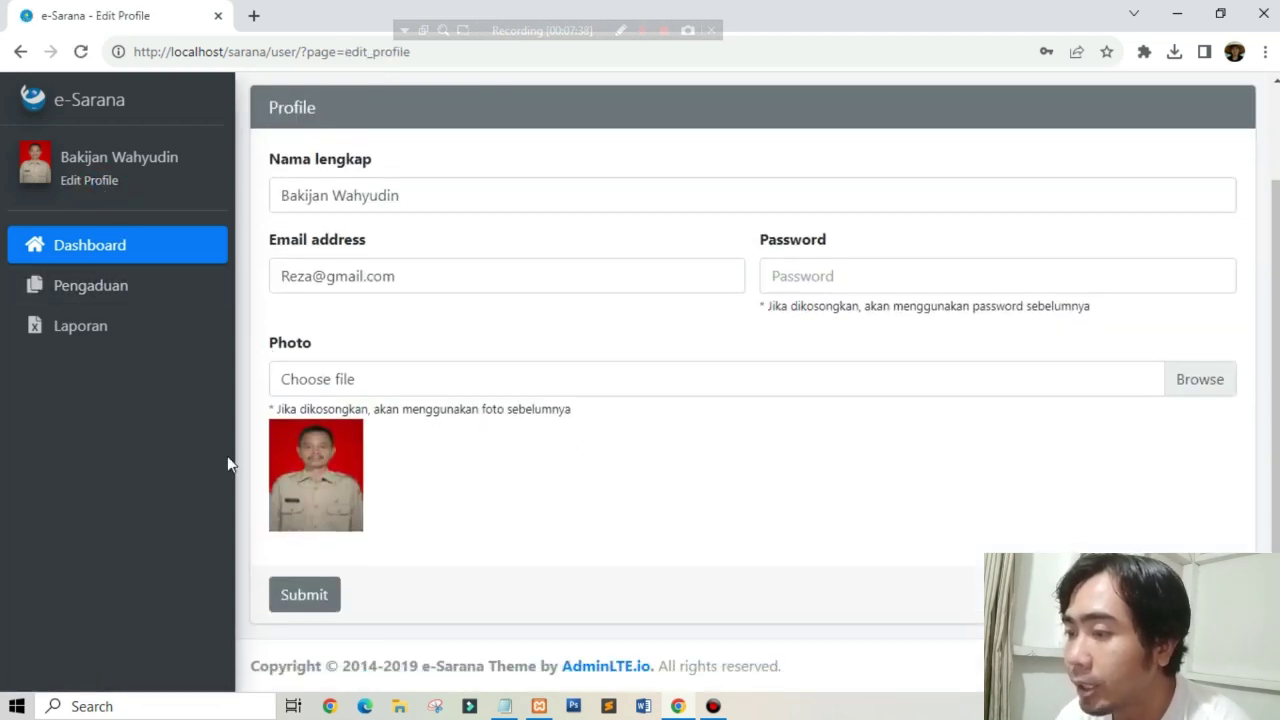
left_click(119, 297)
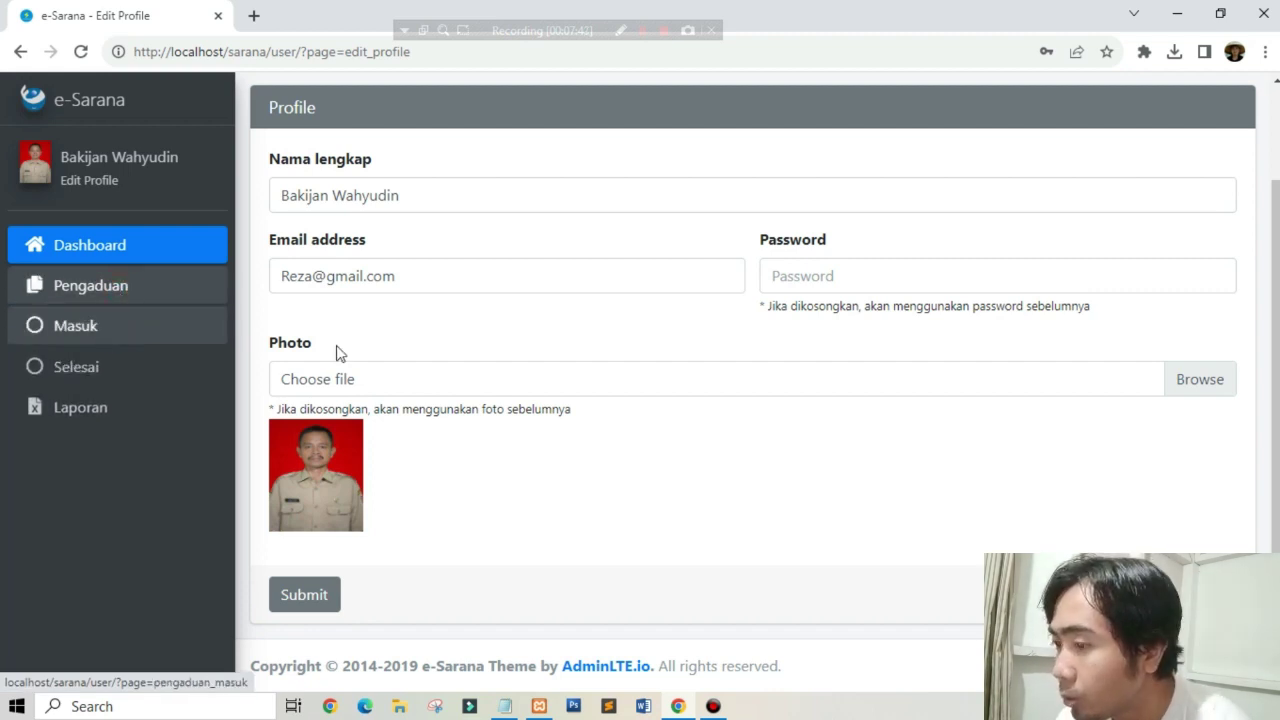
scroll(667, 459, "up", 2)
left_click(1239, 98)
Step: Confirm the logout and sign in as the Admin Unit user with the copied e-mail and password
left_click(848, 259)
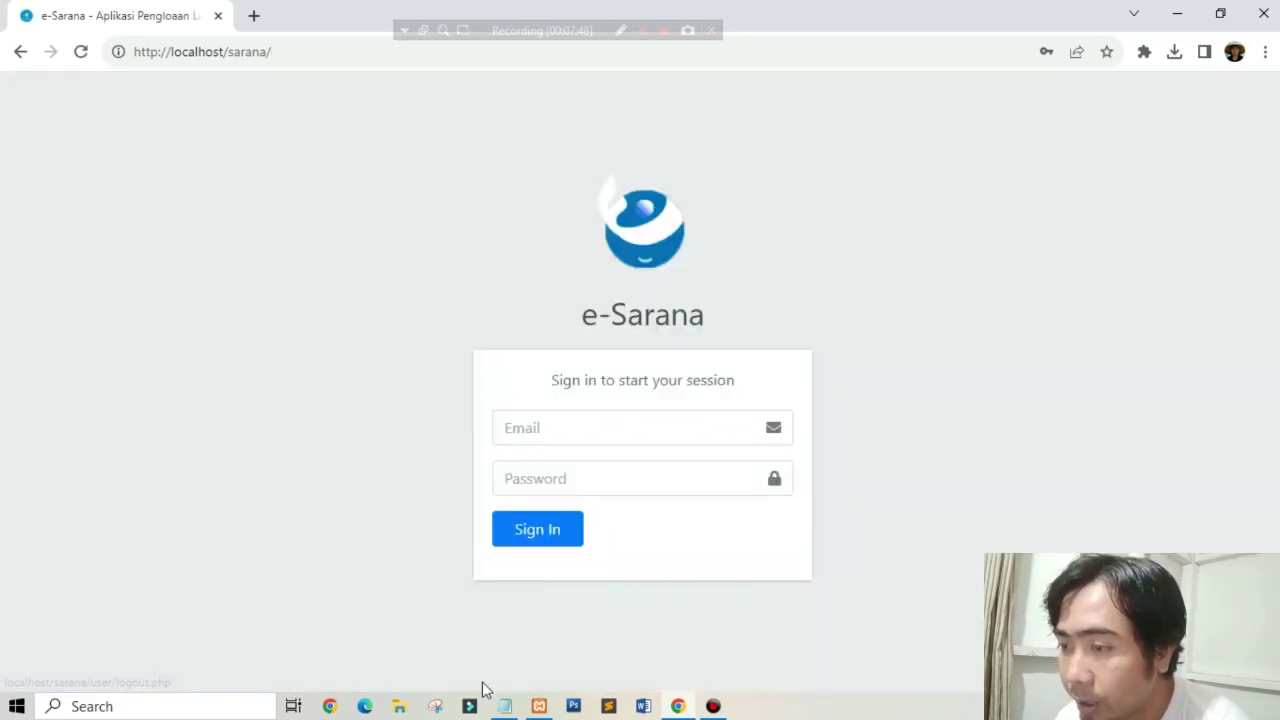
left_click(505, 706)
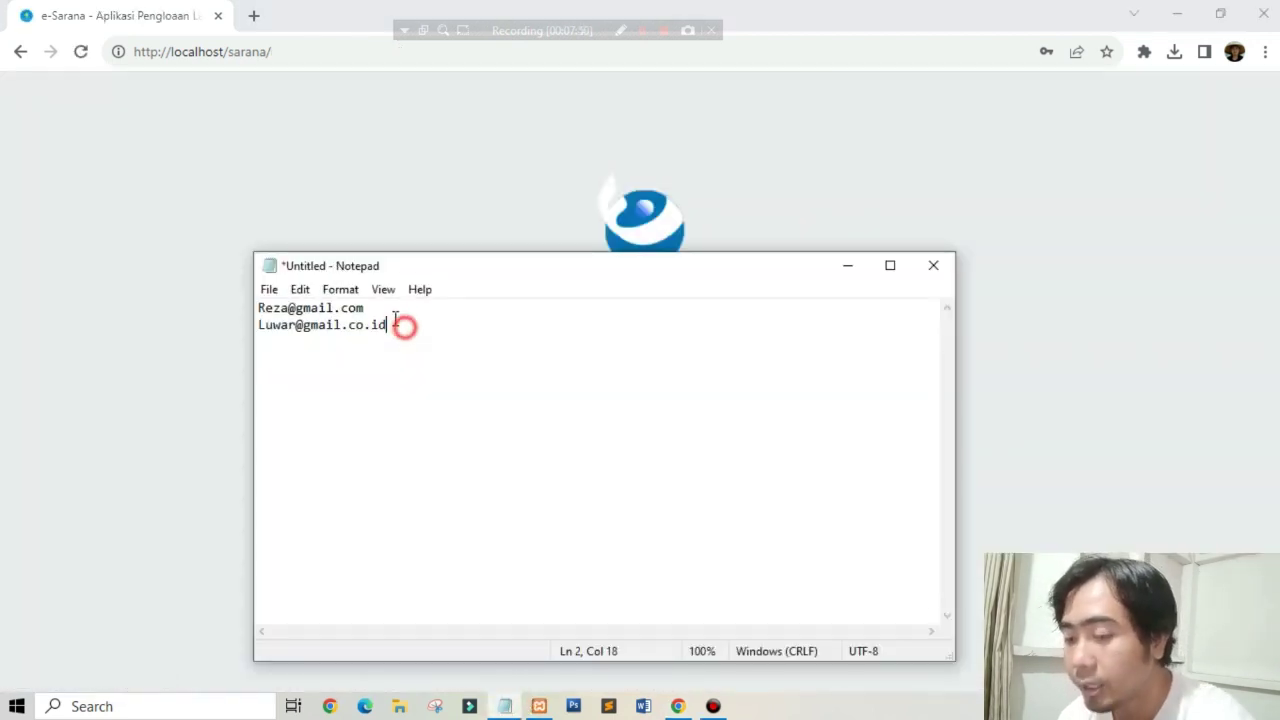
left_click_drag(406, 325, 247, 336)
key("ctrl+c")
left_click(1138, 386)
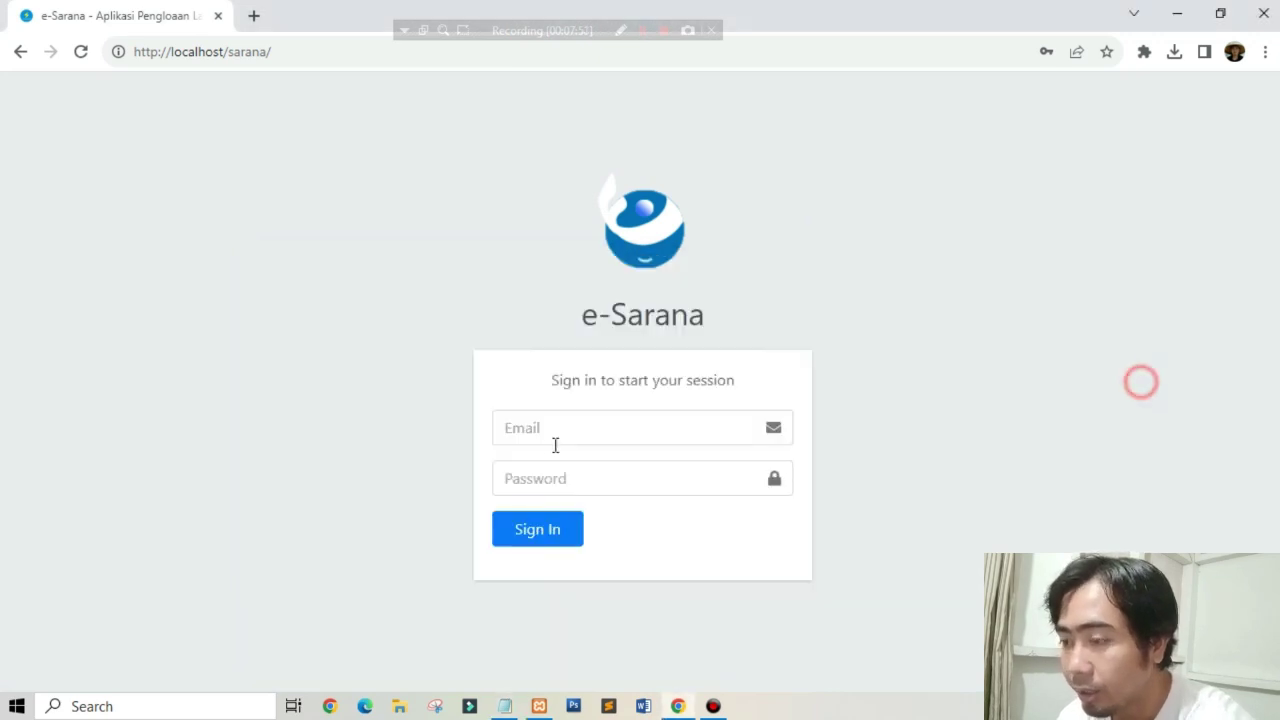
left_click(514, 428)
key("ctrl+v")
key("Tab")
type("ad")
left_click(530, 540)
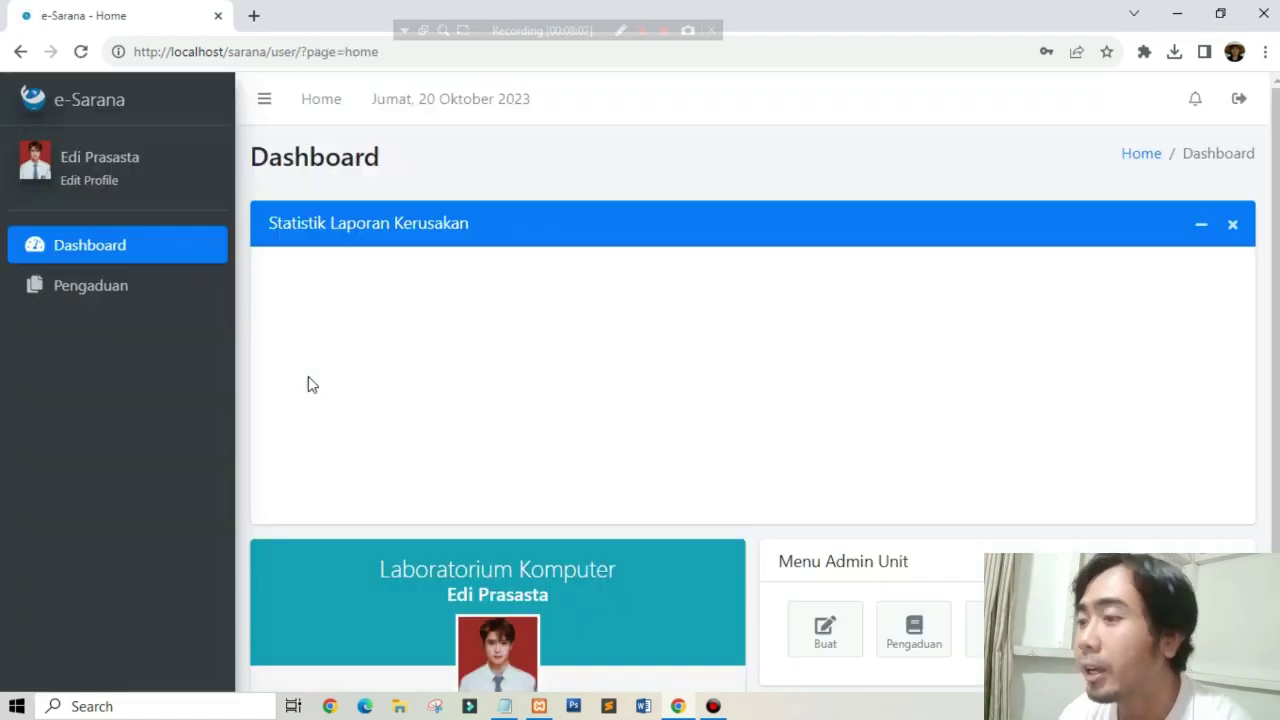
Step: Check the empty notifications list, then reload the Dashboard and view its damage report chart
scroll(449, 389, "down", 2)
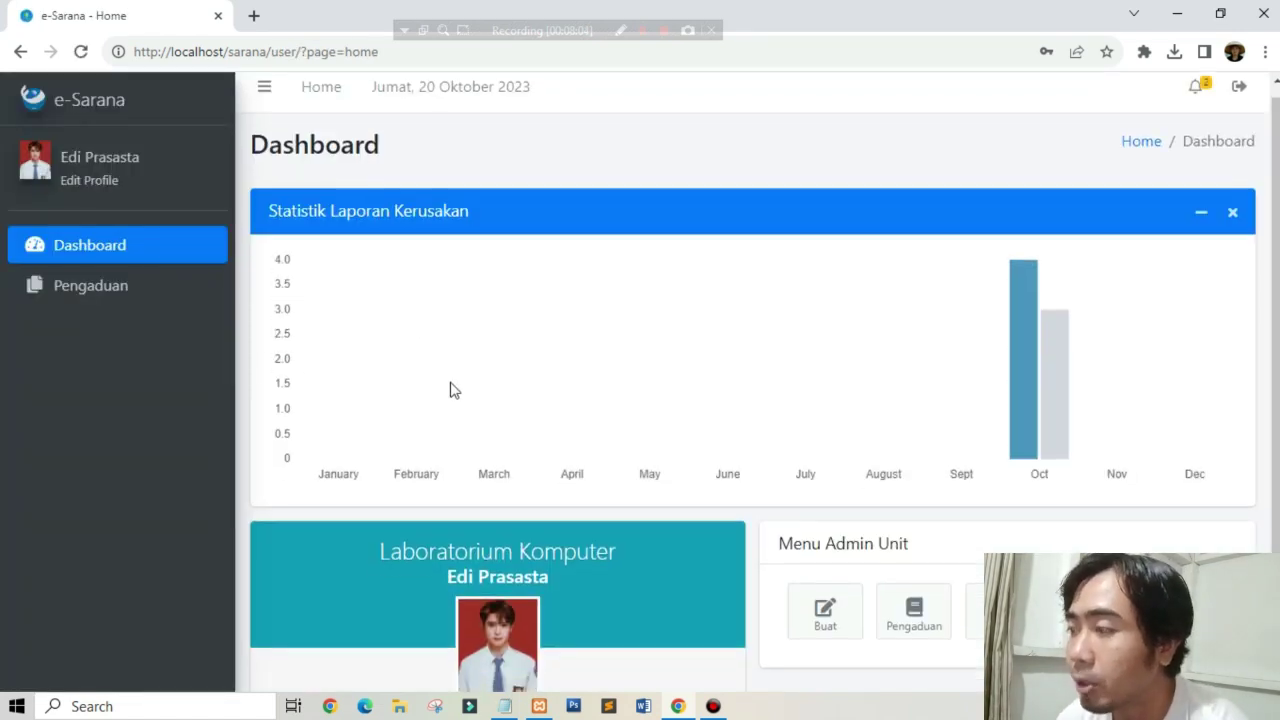
scroll(473, 413, "up", 2)
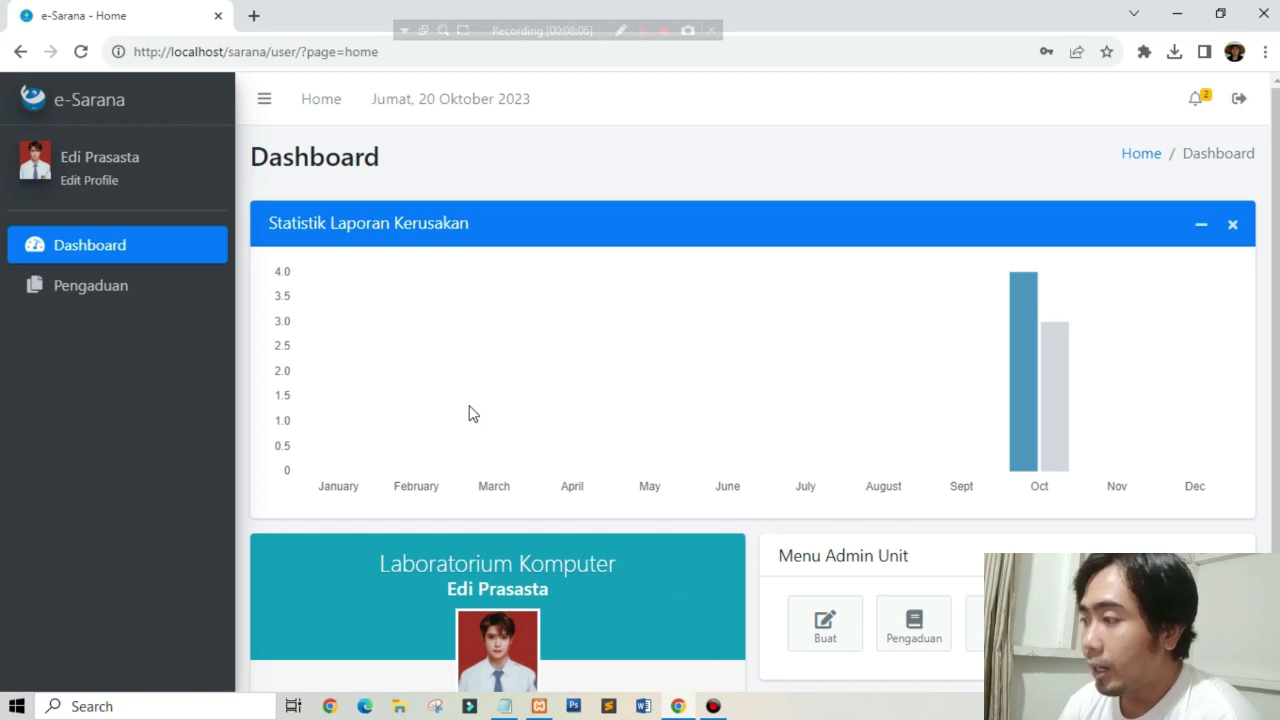
left_click(1196, 99)
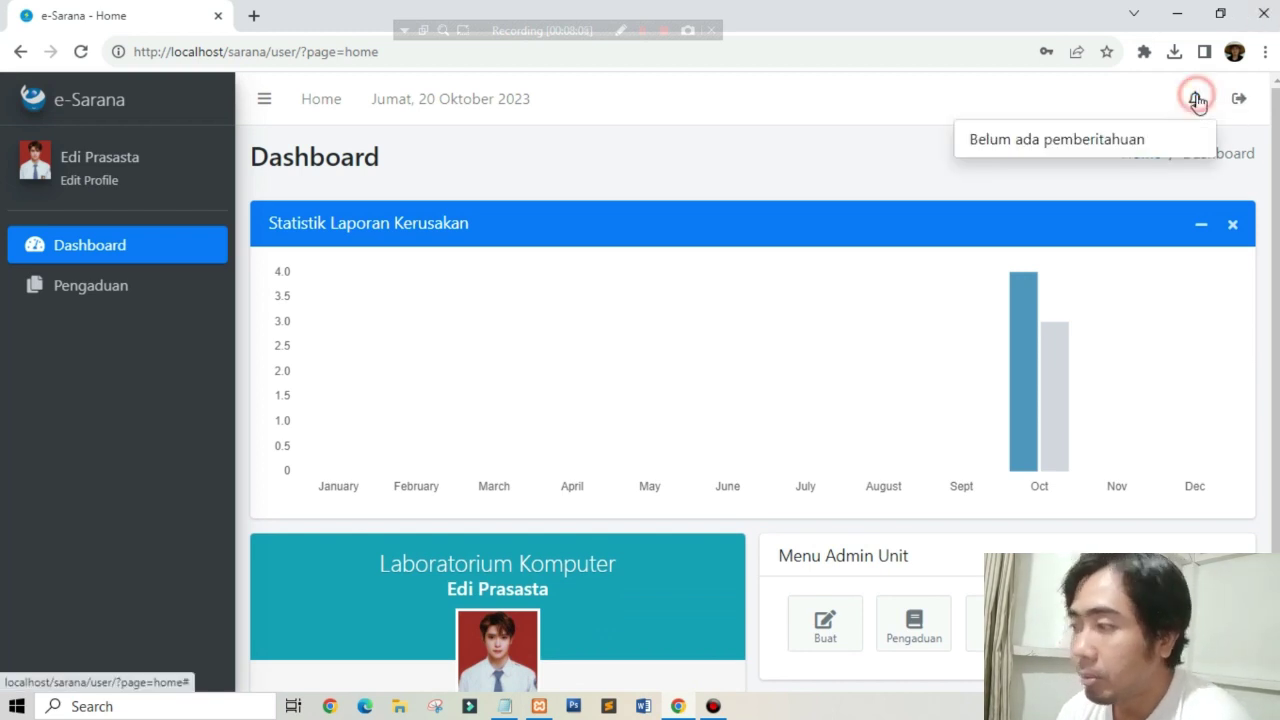
left_click(1196, 99)
left_click(743, 180)
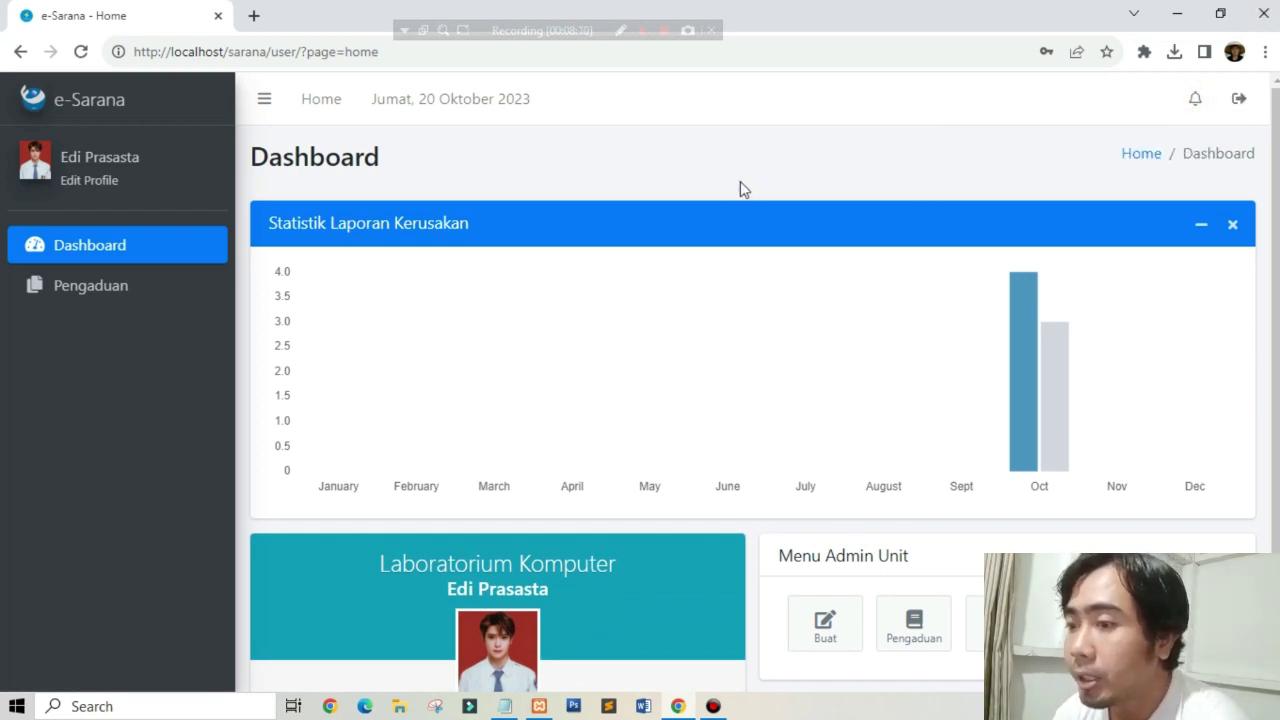
left_click(194, 262)
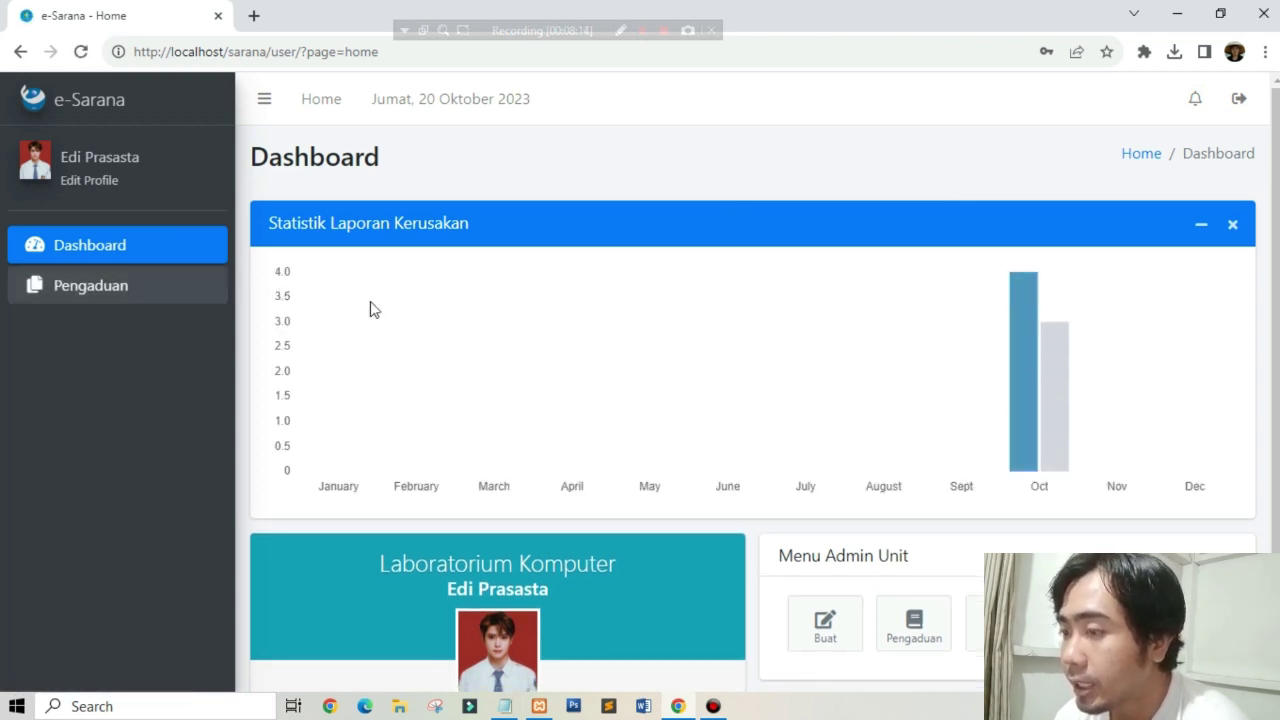
scroll(471, 346, "down", 1)
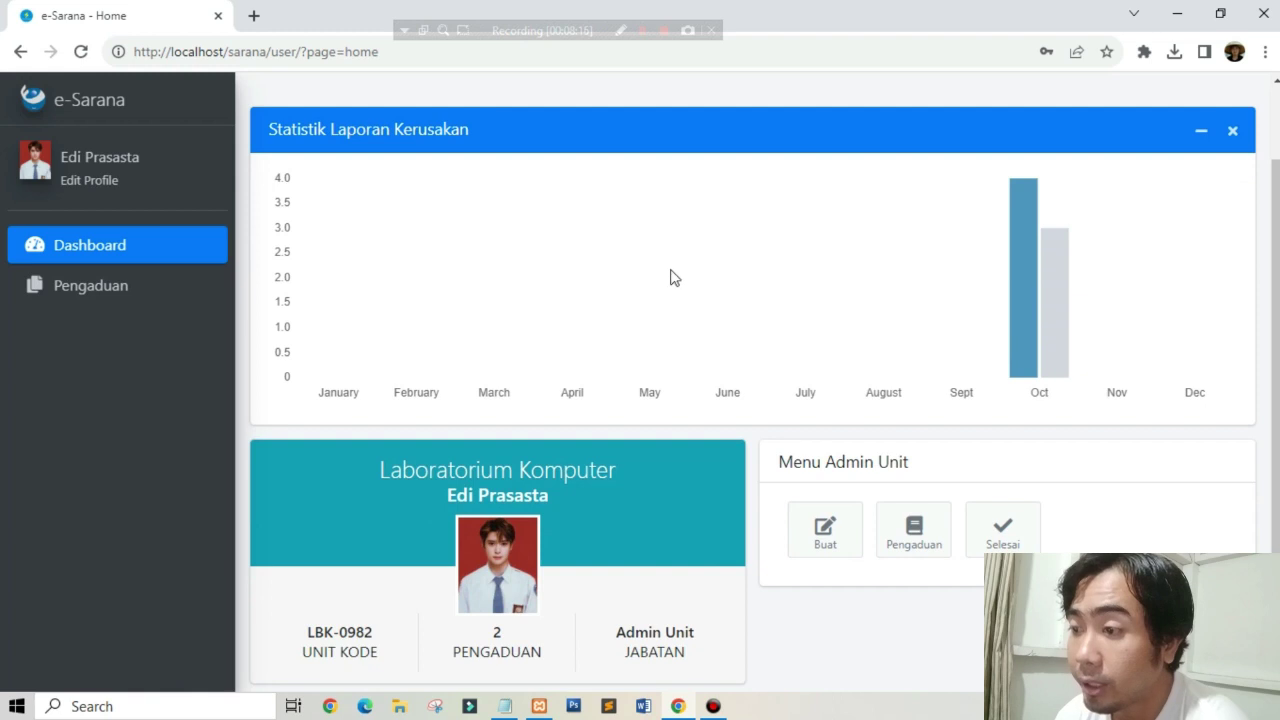
scroll(631, 240, "down", 1)
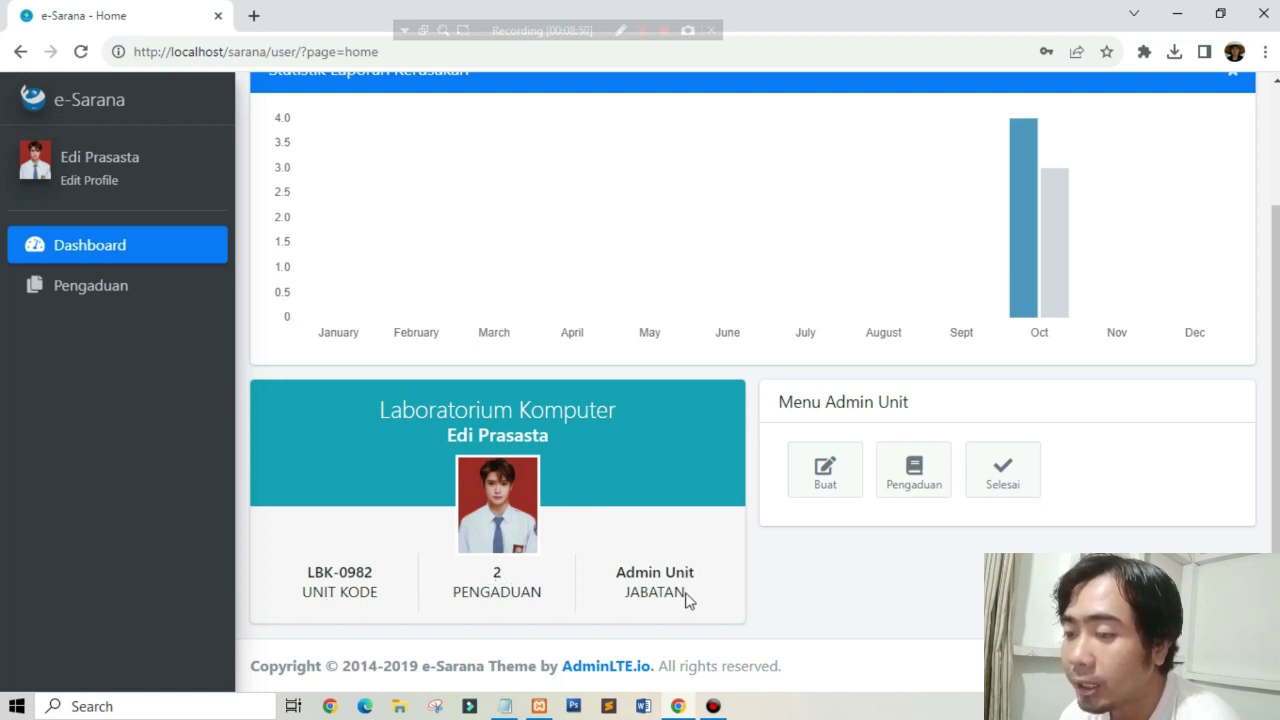
left_click_drag(300, 577, 429, 566)
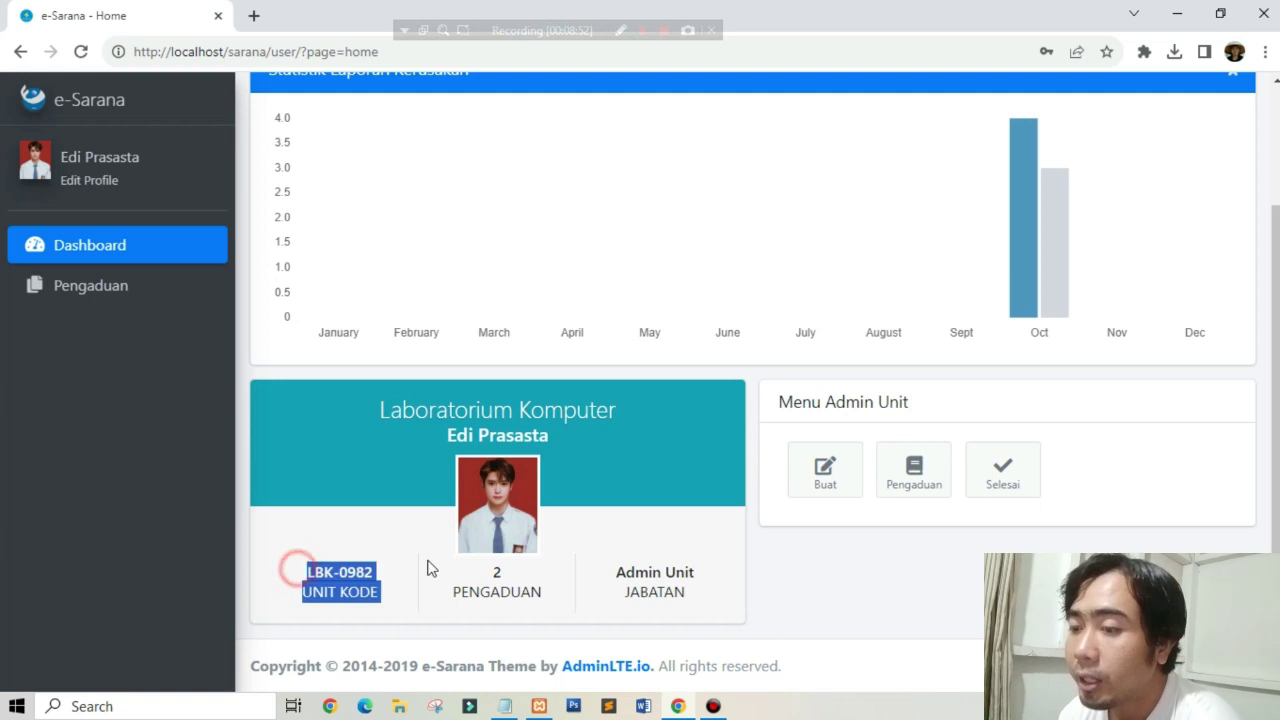
scroll(700, 510, "up", 3)
scroll(478, 482, "down", 3)
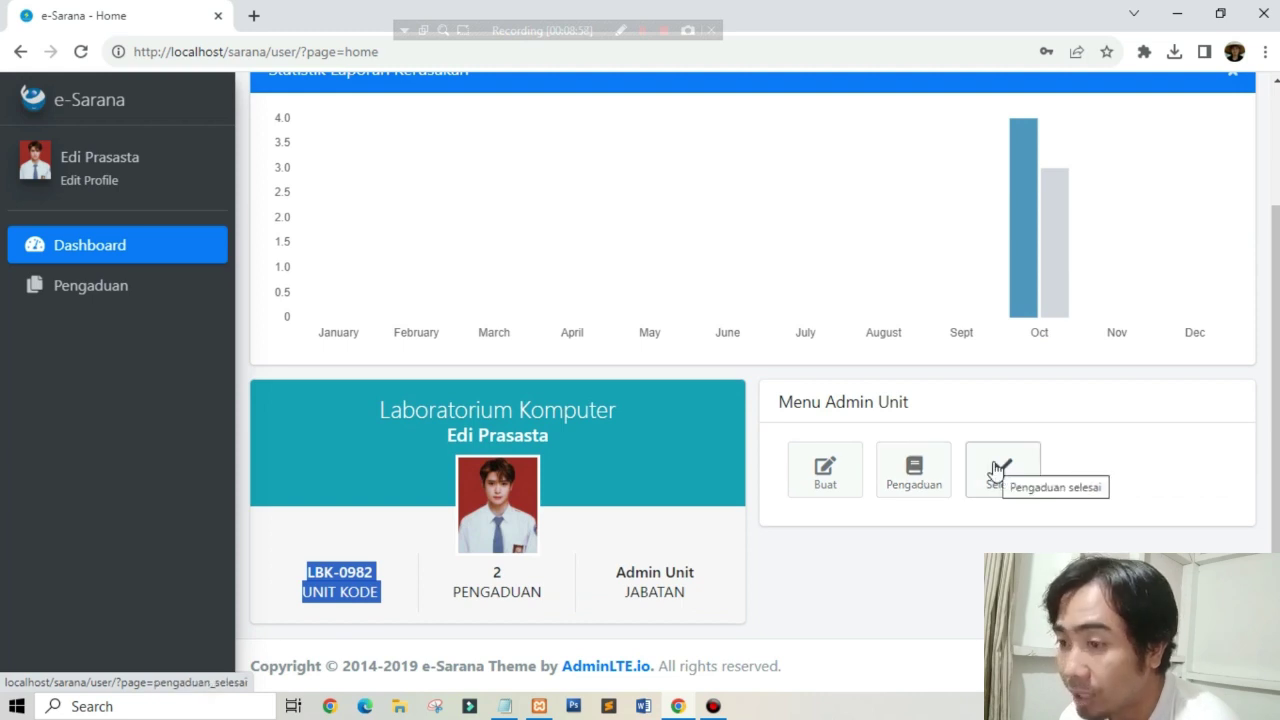
left_click(122, 300)
Step: Submit a Buat Pengaduan complaint with Keterangan 'Komputer mati', then open Semua Pengaduan
left_click(126, 330)
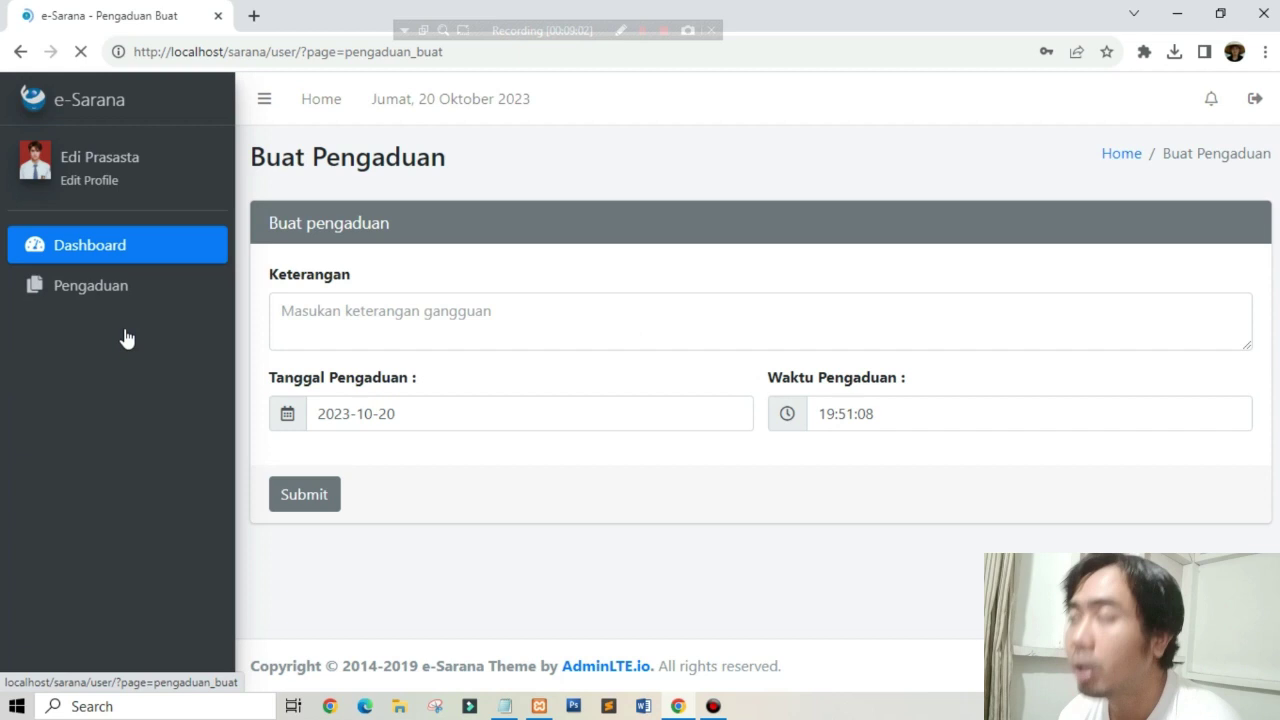
left_click(490, 309)
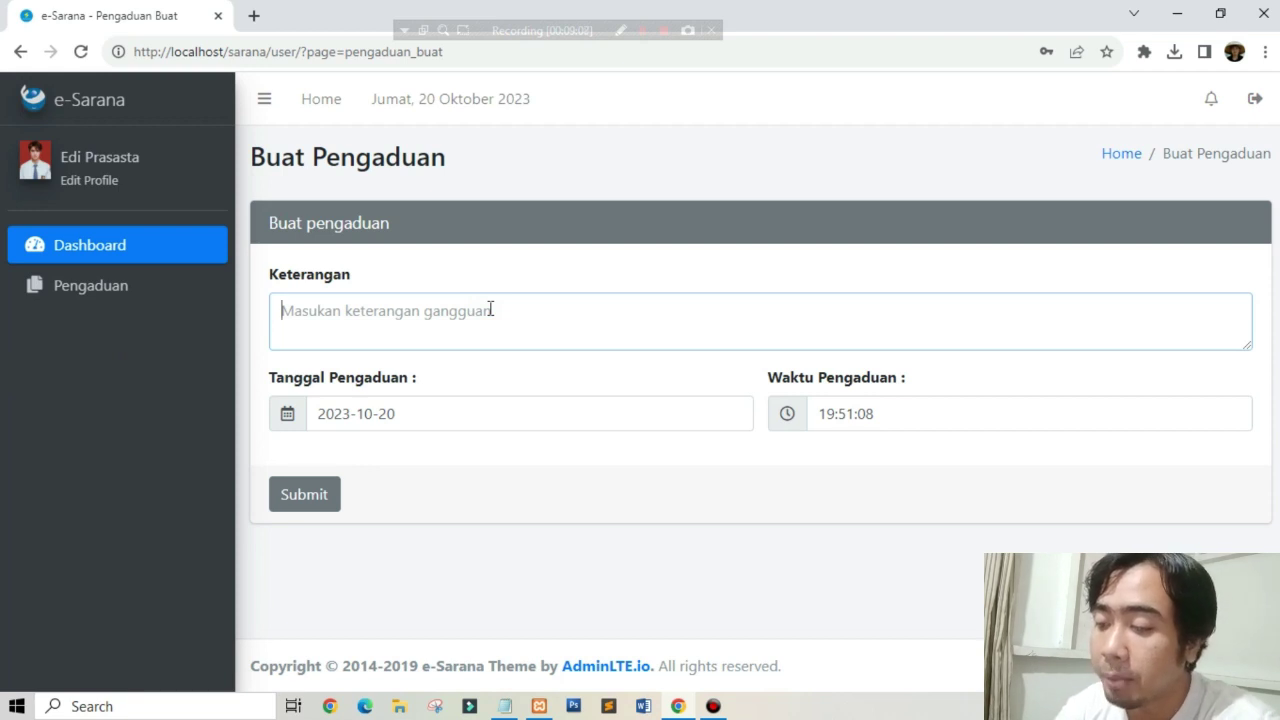
type("Komputer m")
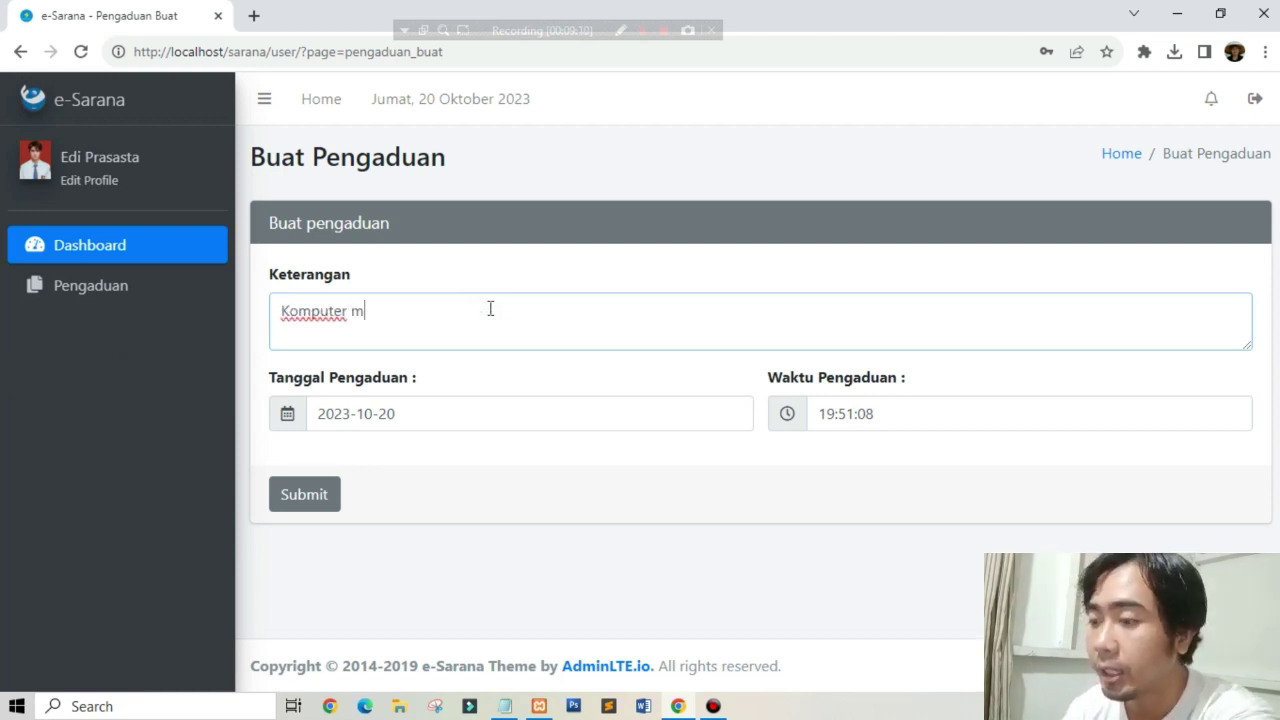
type("ati")
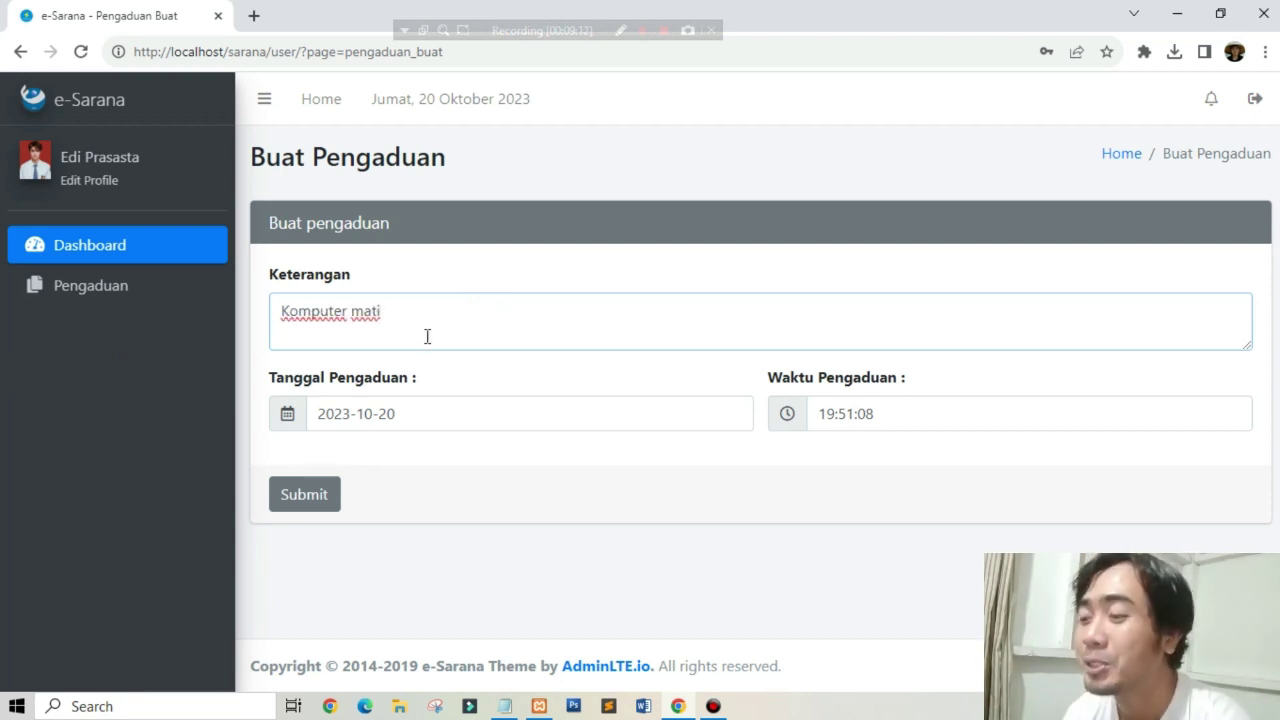
left_click(281, 505)
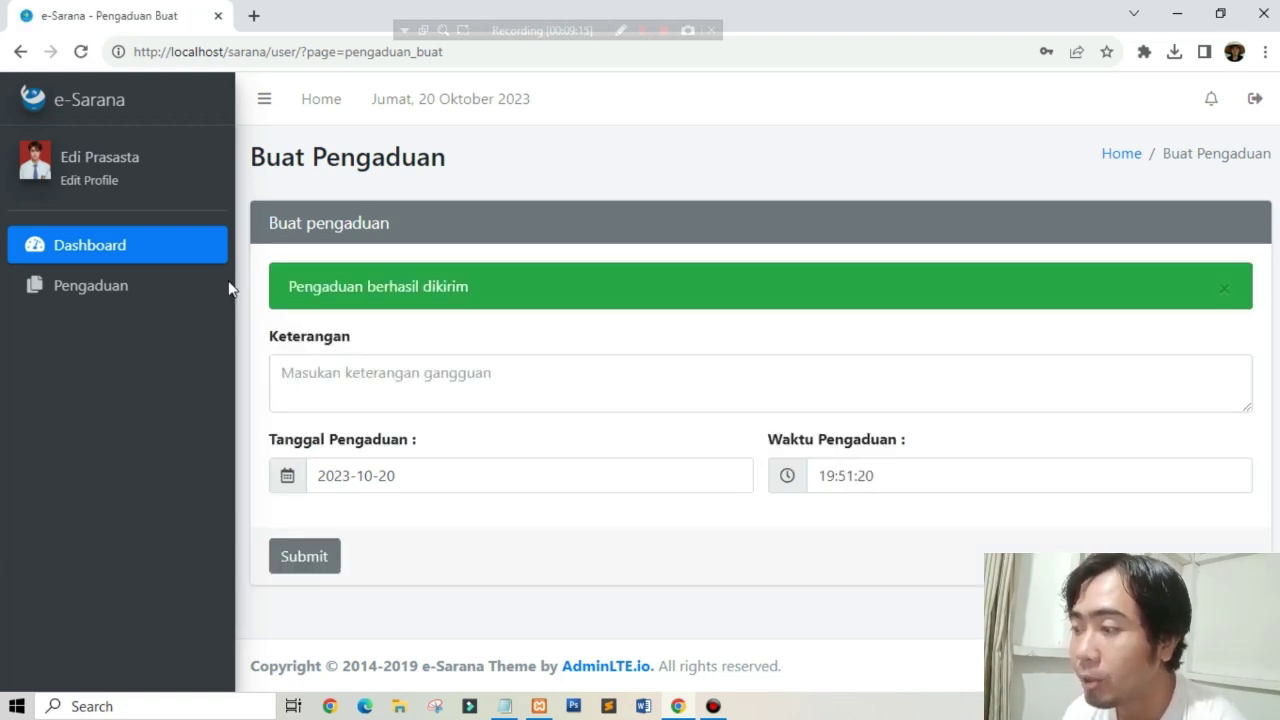
left_click(100, 288)
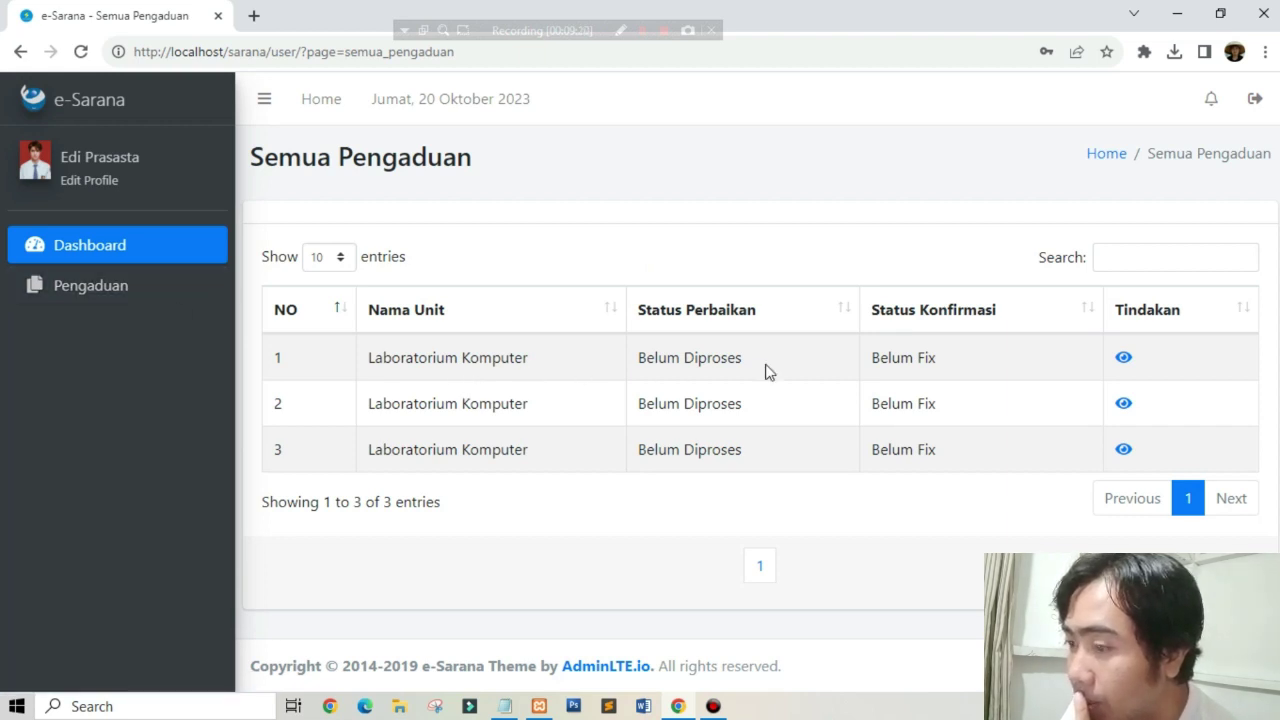
Step: View the details of complaints 1 and 3 in the all-complaints list
left_click(1120, 360)
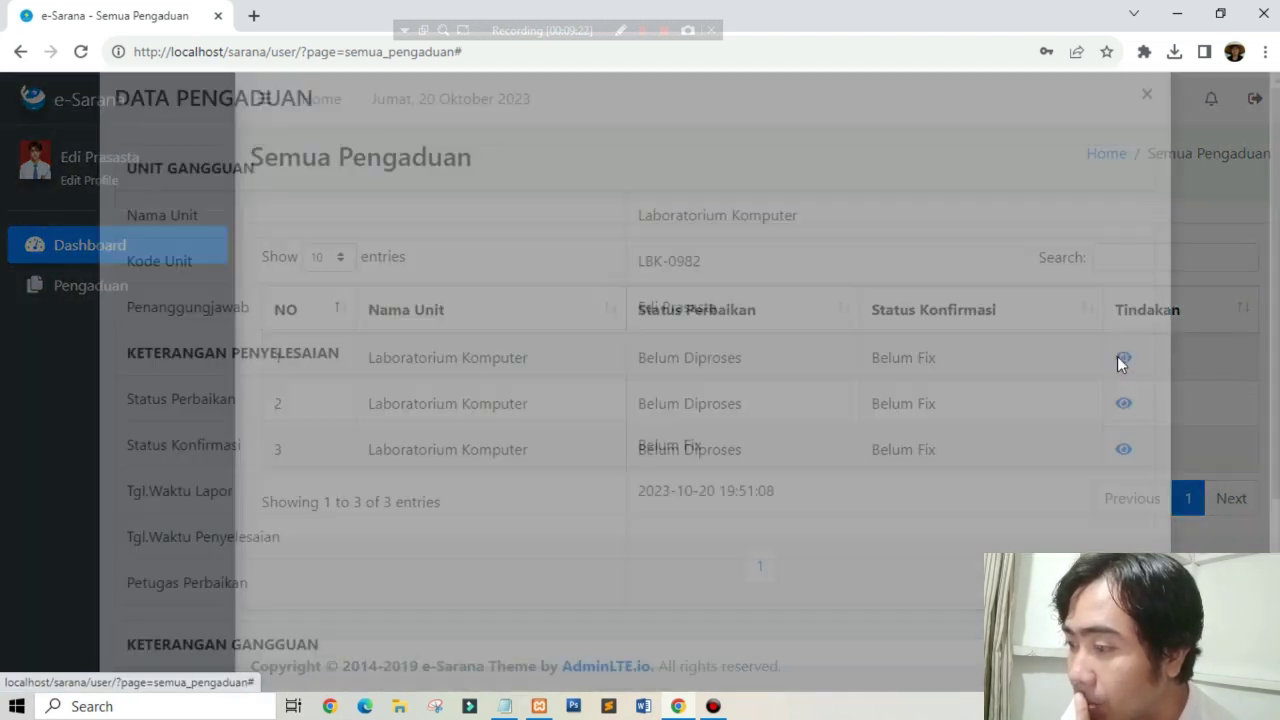
scroll(935, 412, "down", 3)
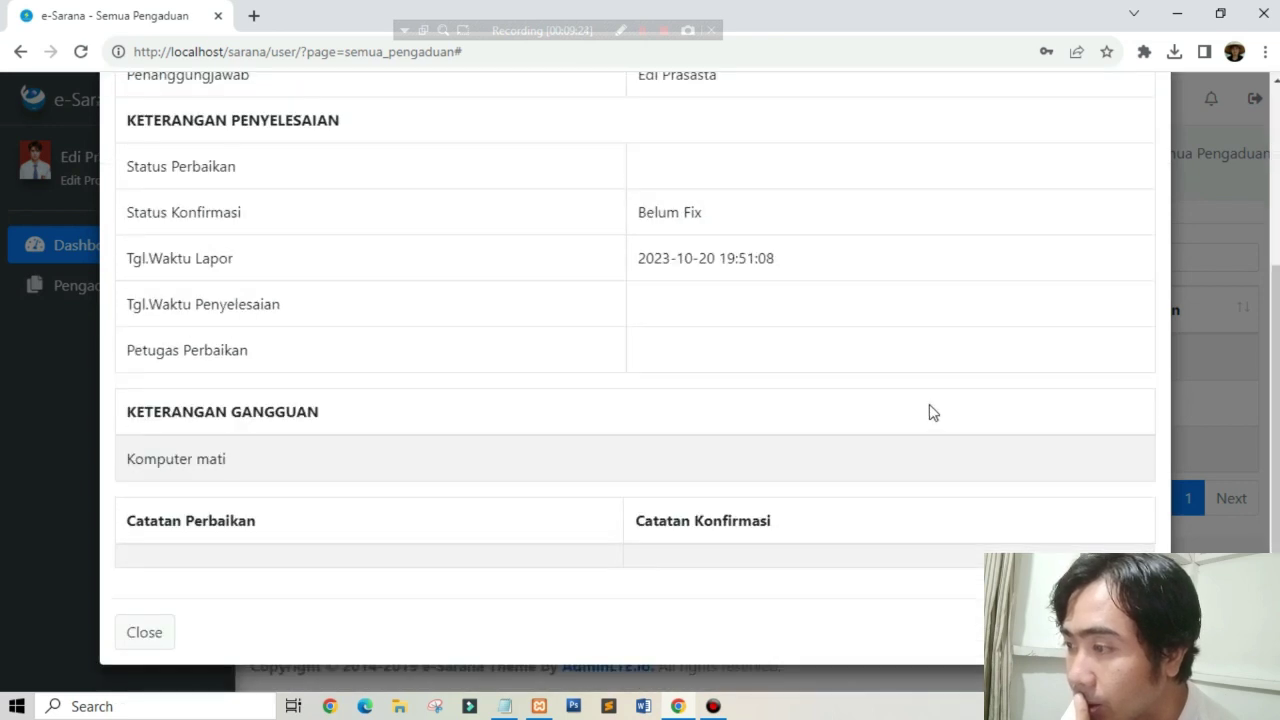
scroll(929, 403, "up", 2)
scroll(929, 403, "down", 2)
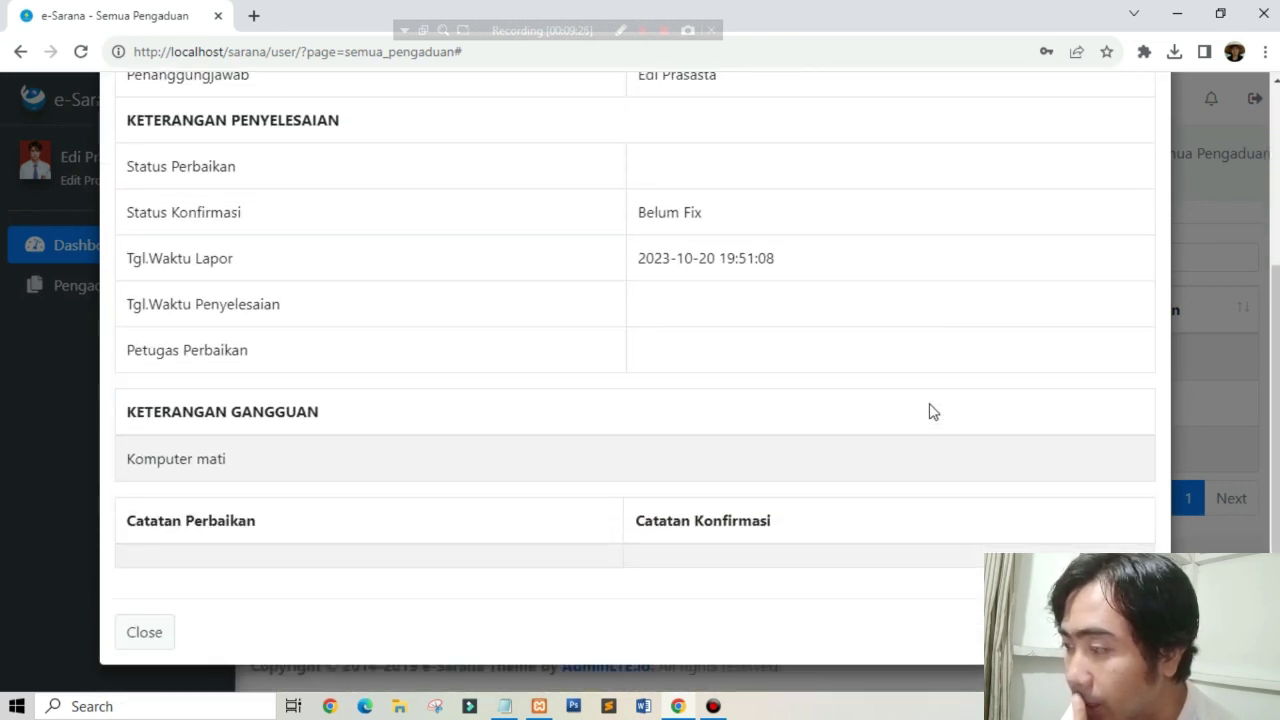
left_click(1229, 267)
left_click(1125, 451)
scroll(995, 432, "down", 3)
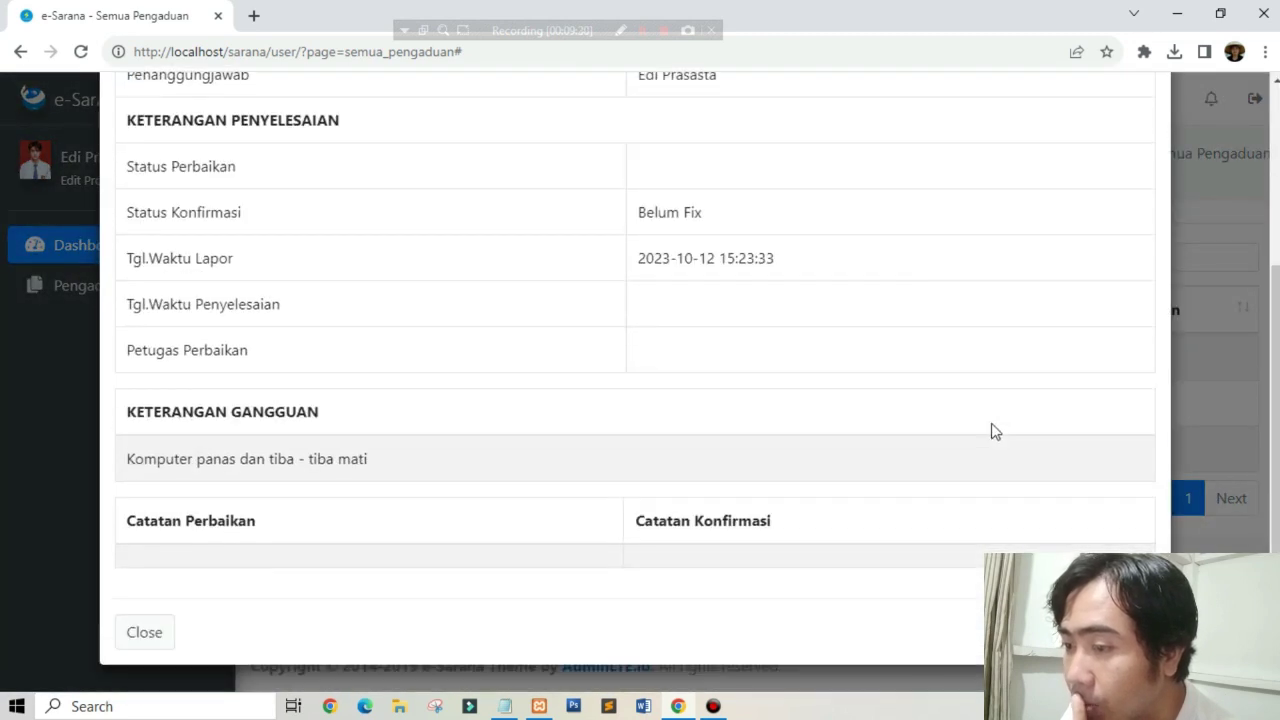
scroll(1095, 300, "up", 2)
left_click(1216, 241)
Step: Reopen complaint 1's details and check its 'Komputer mati' description
left_click(1123, 357)
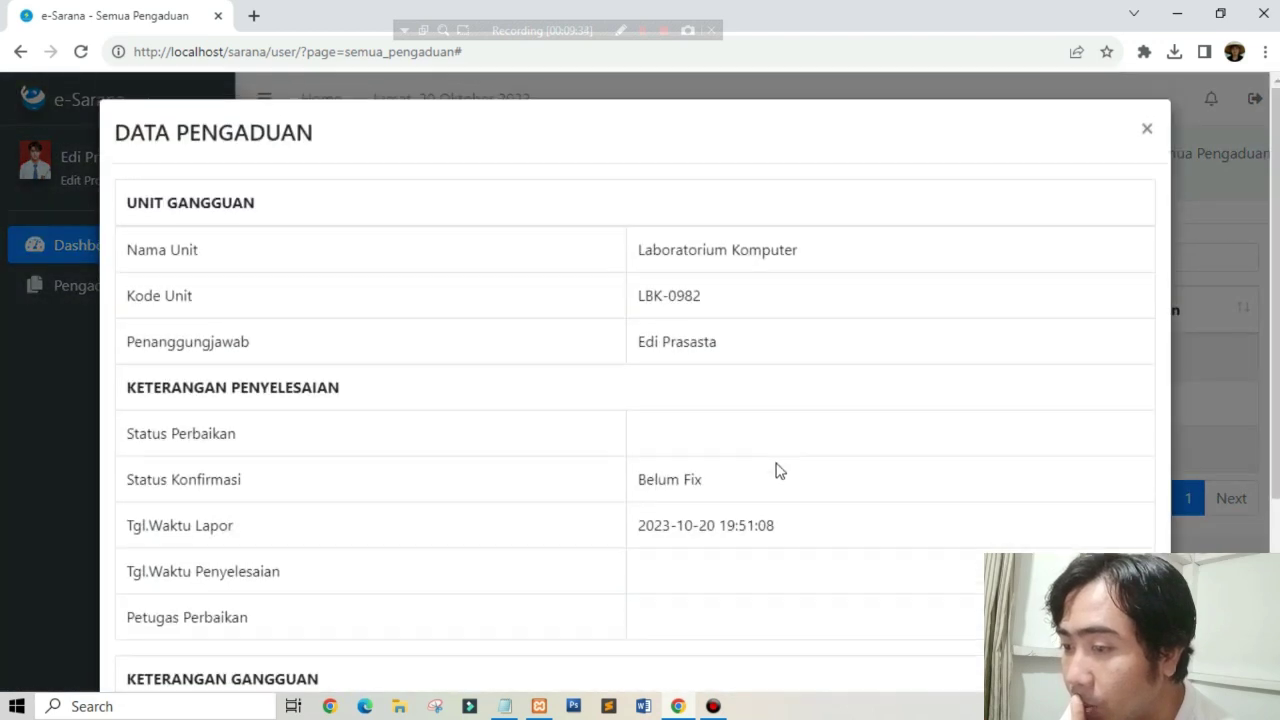
scroll(776, 469, "down", 3)
left_click_drag(222, 460, 140, 474)
left_click(290, 458)
left_click(1211, 284)
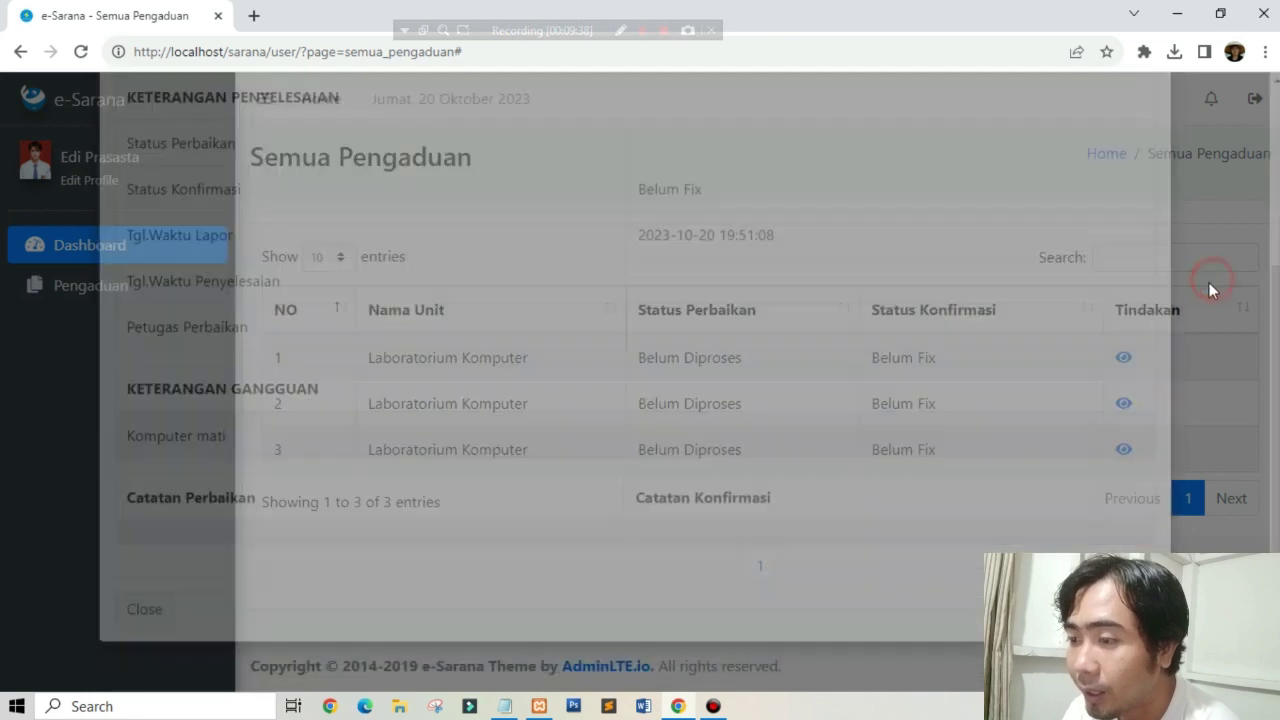
Step: Review complaint 1 in the own-complaints list, then open the empty Pengaduan Selesai list
left_click(143, 294)
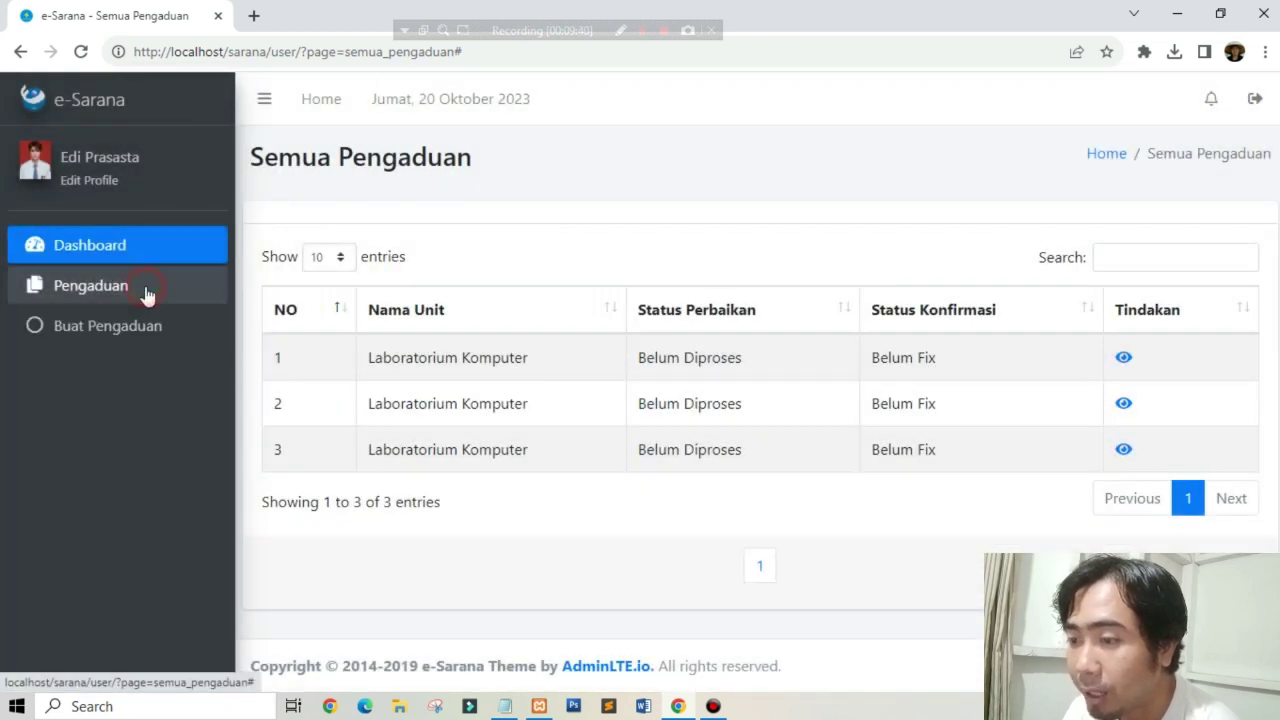
left_click(135, 370)
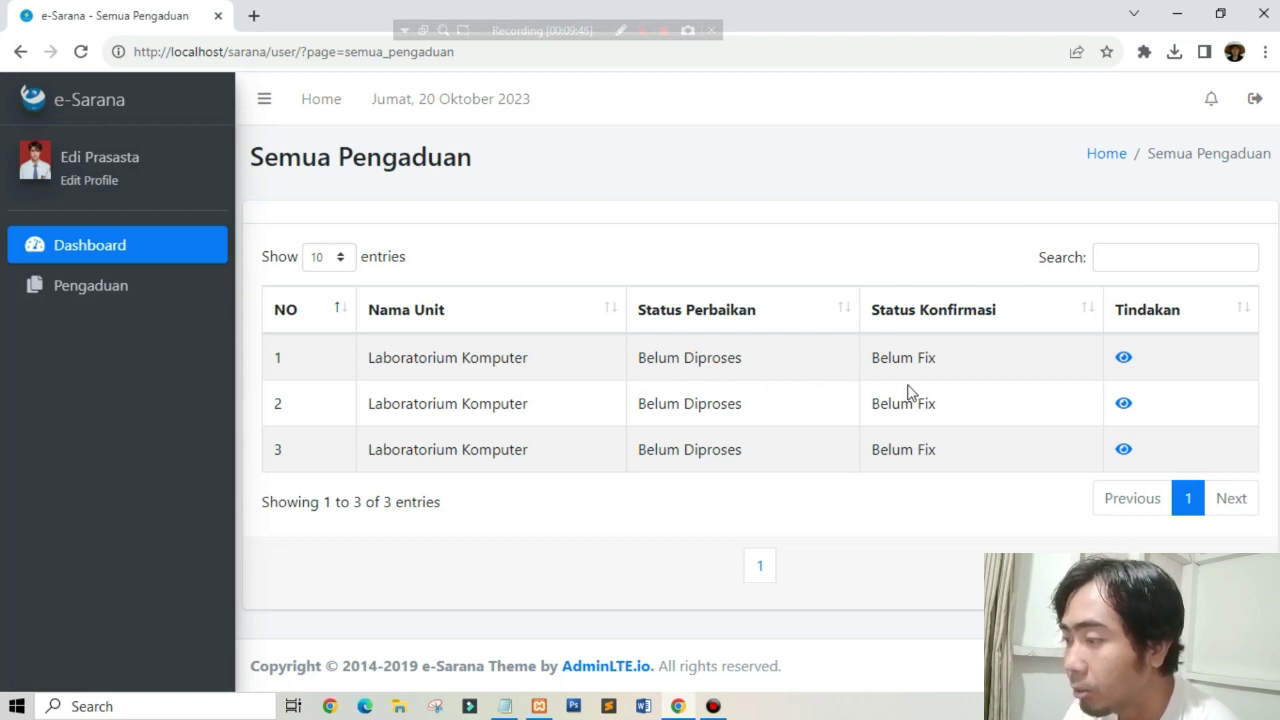
left_click(1124, 360)
scroll(346, 526, "down", 4)
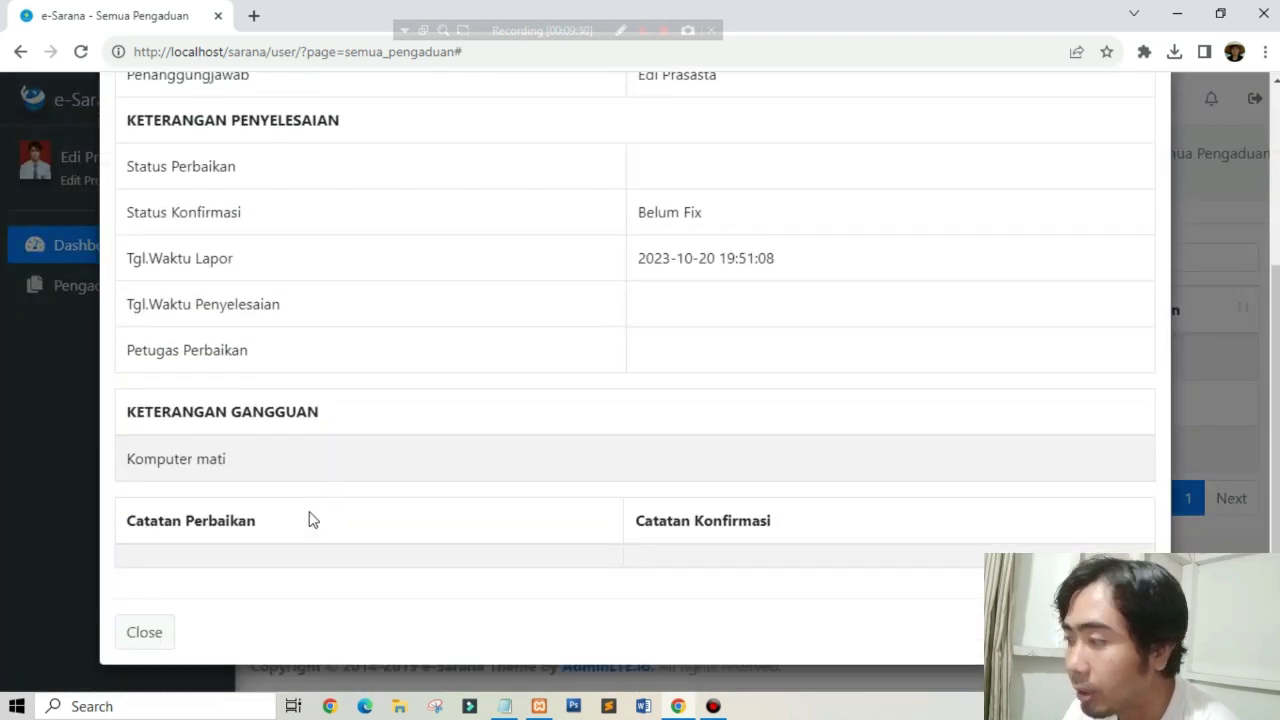
triple_click(323, 457)
left_click(1229, 222)
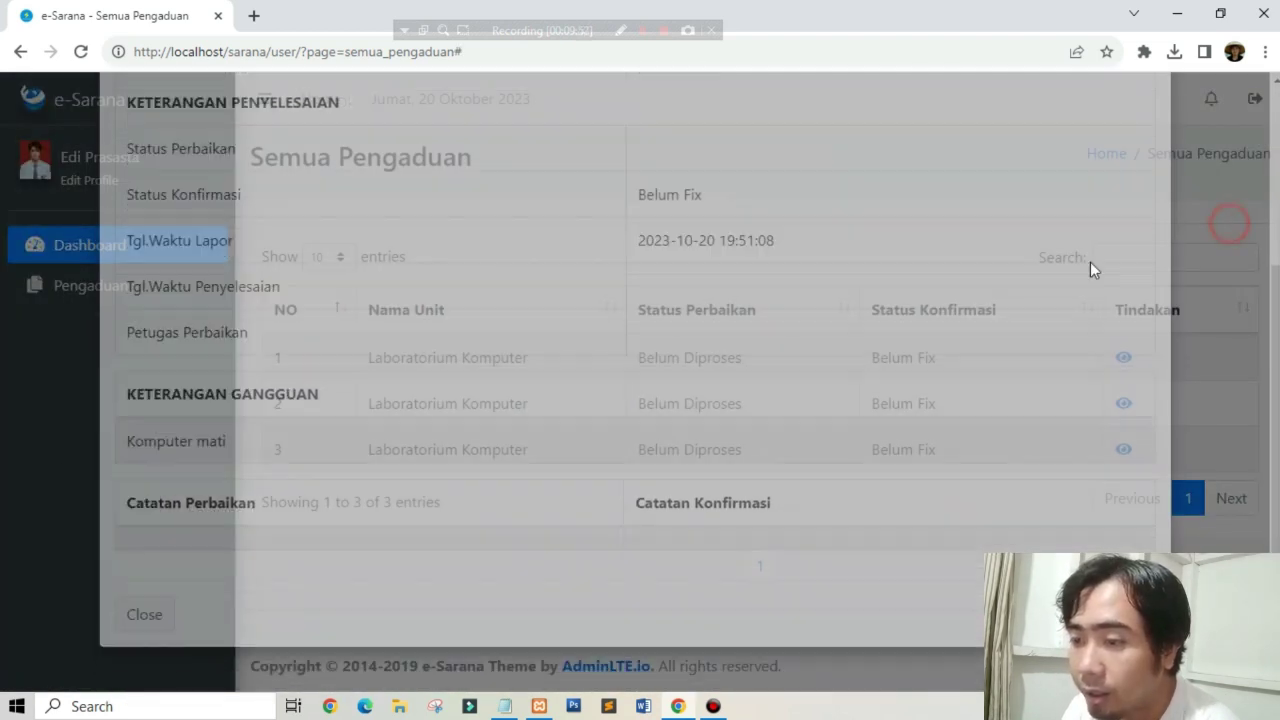
left_click(92, 288)
left_click(106, 410)
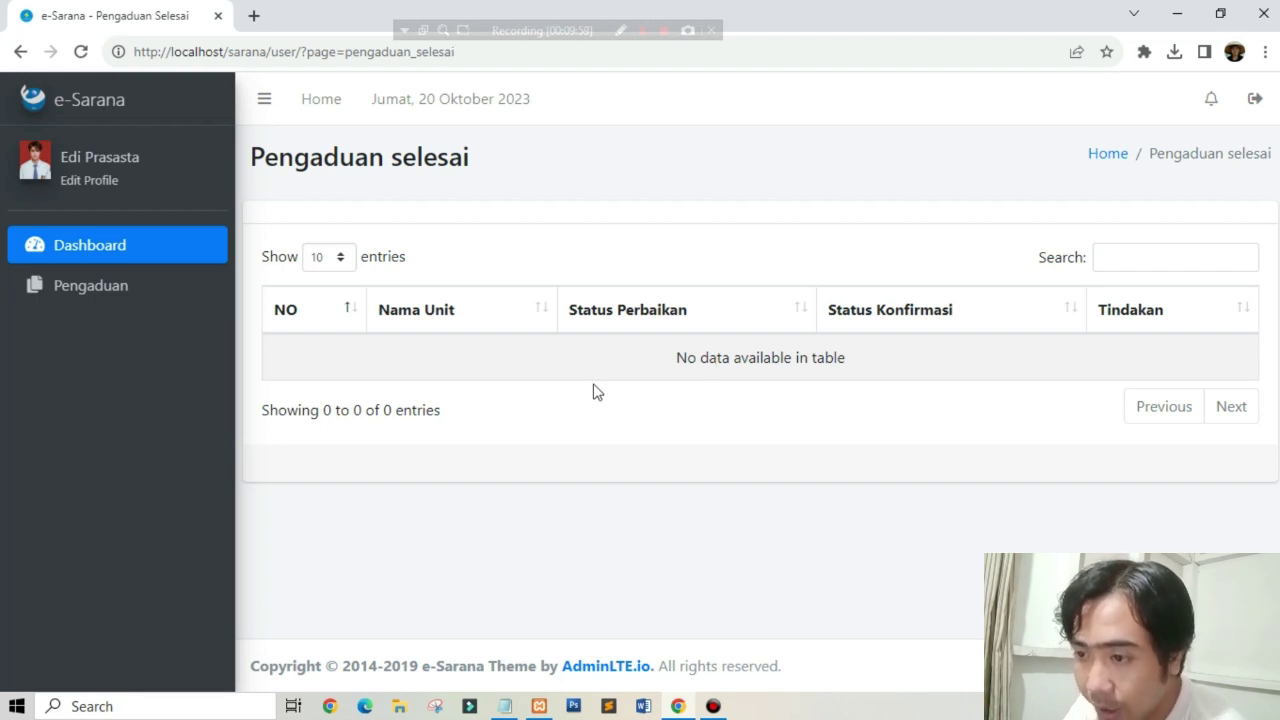
Step: Open the all-units complaint list and try confirming complaint 2, which is refused for lack of permission
left_click(160, 294)
left_click(108, 450)
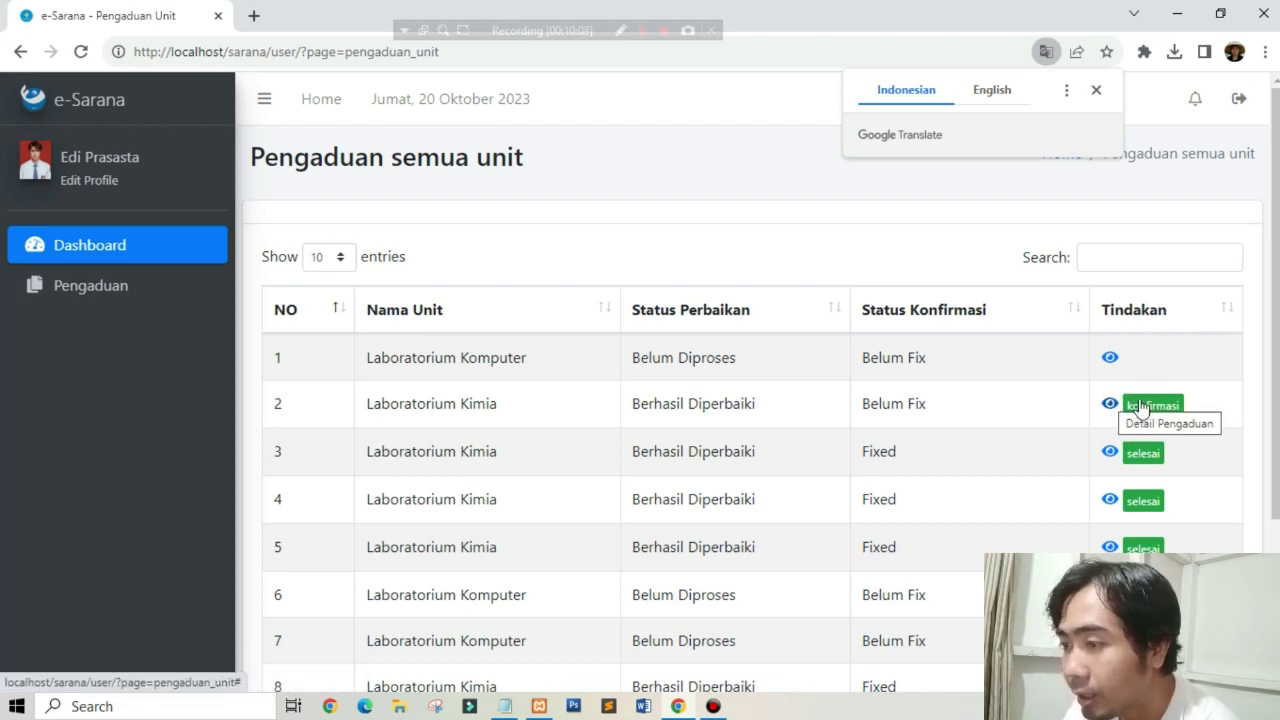
left_click(1150, 405)
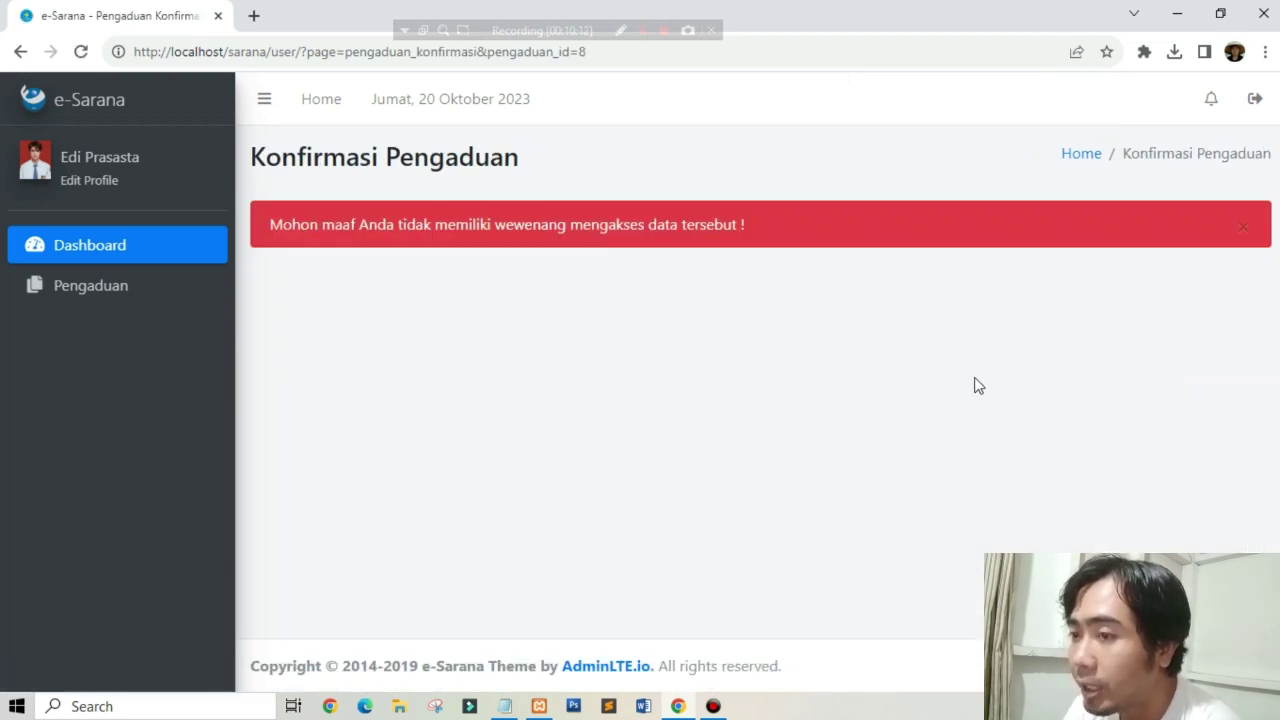
left_click(21, 52)
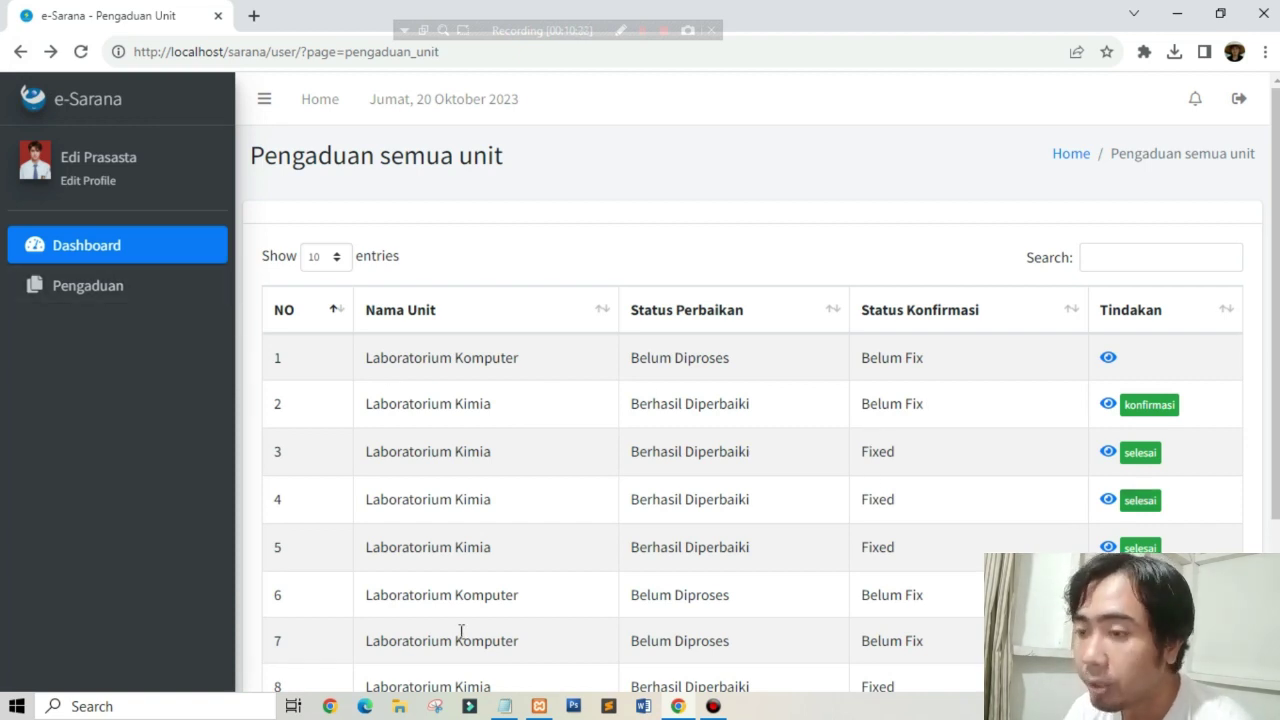
Step: Scroll through the all-units list, expand Pengaduan, and bring up the Windows Start menu
scroll(636, 579, "down", 2)
left_click(132, 298)
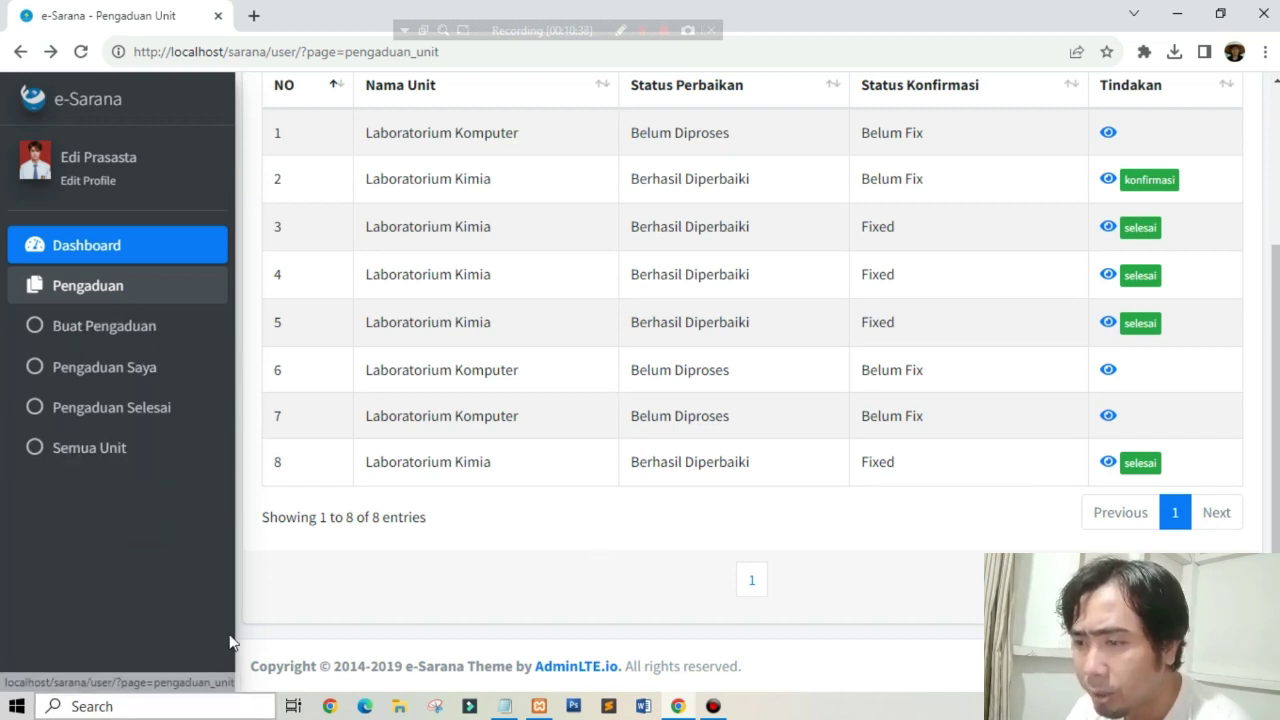
left_click(8, 708)
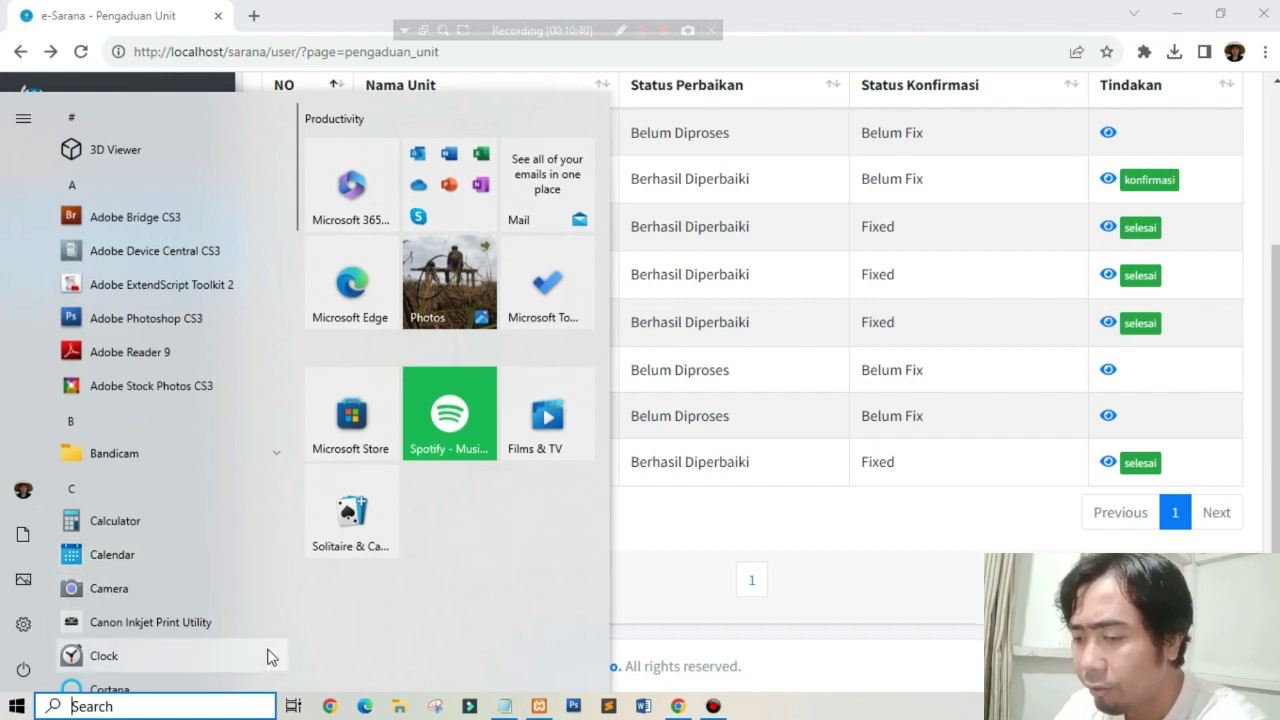
Step: Search the Start menu for 'brows' and launch Microsoft Edge
type("firw")
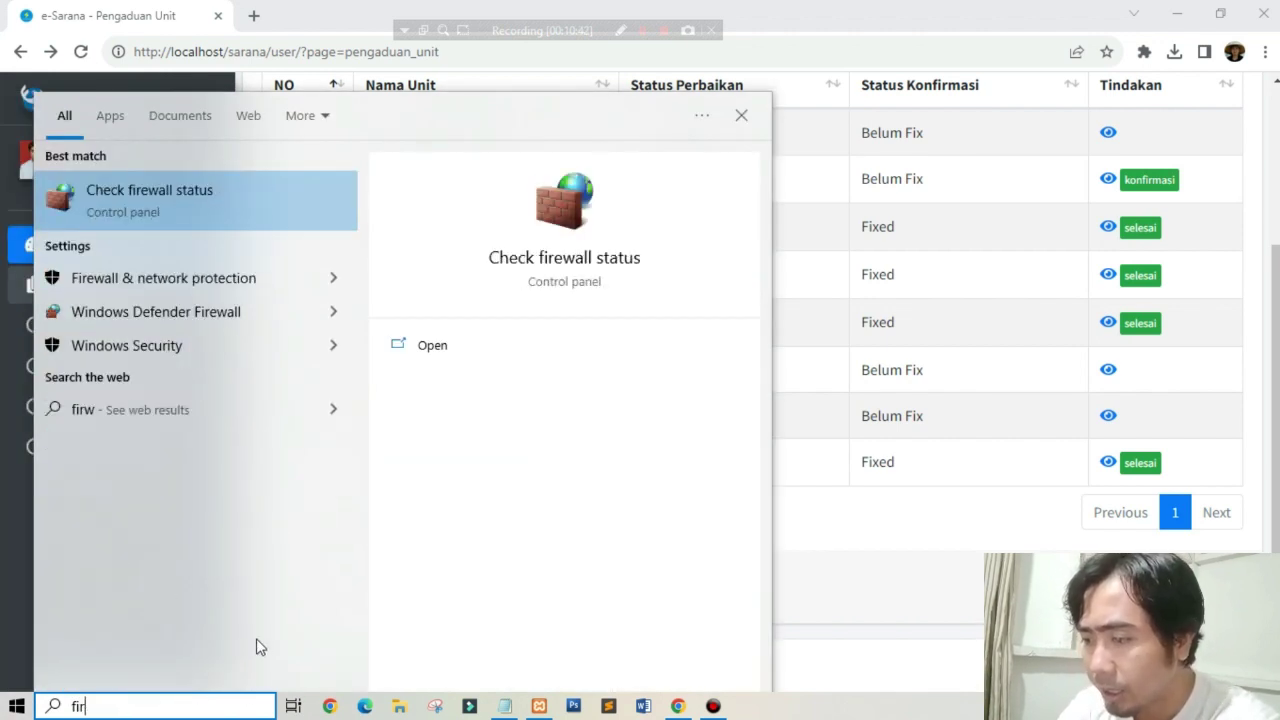
key("BackSpace")
key("BackSpace")
key("BackSpace")
type("brows")
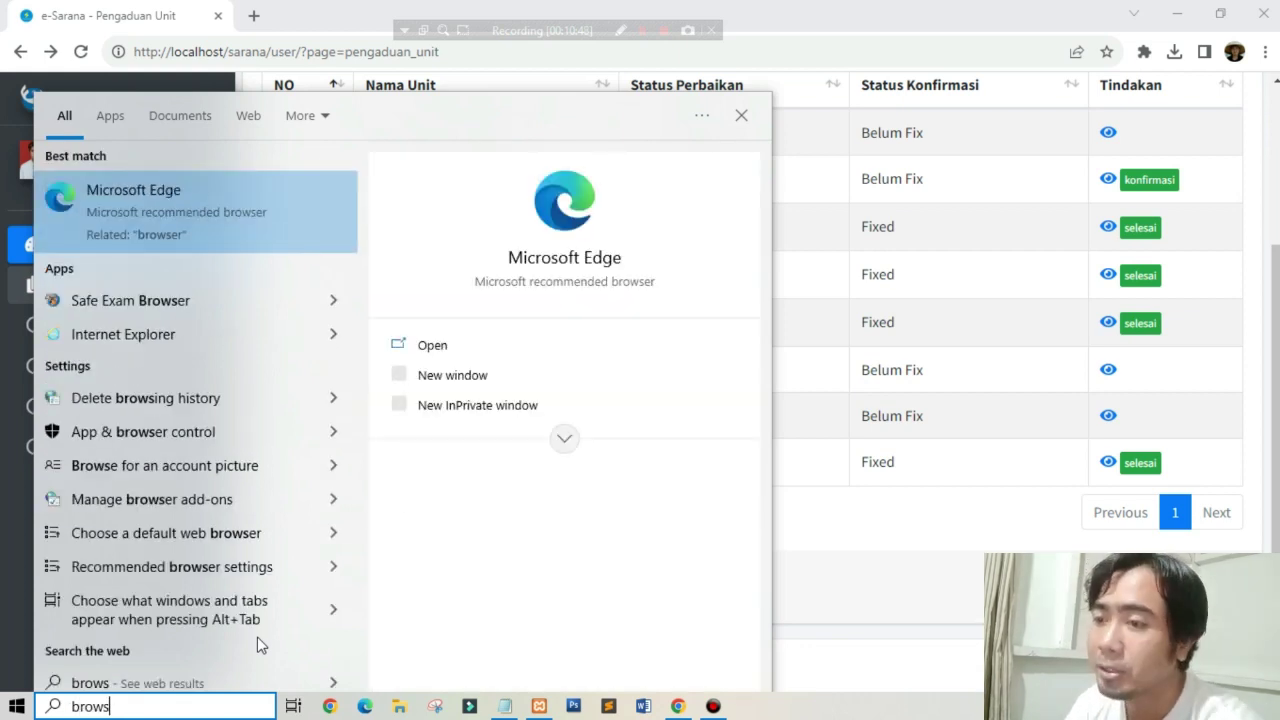
left_click(280, 190)
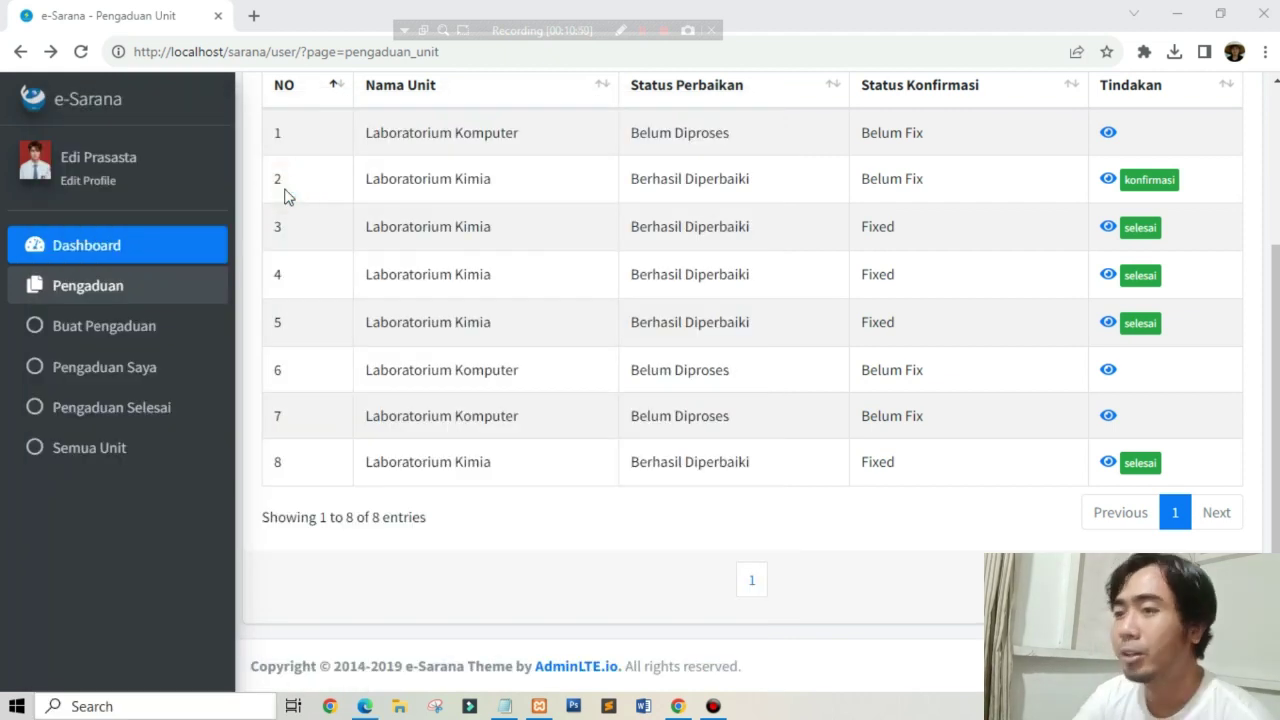
Step: Load localhost/sarana, dismiss the sync offer, and sign in with the Petugas account's e-mail and password
type("l")
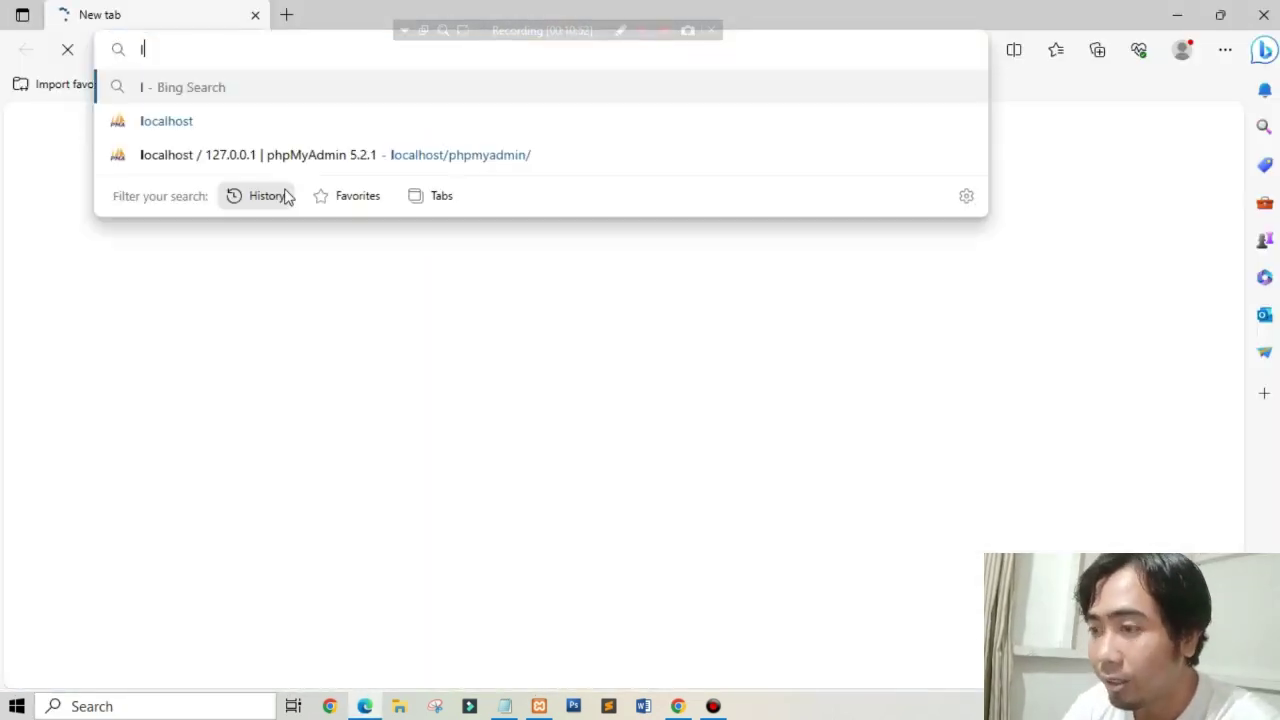
type("oca")
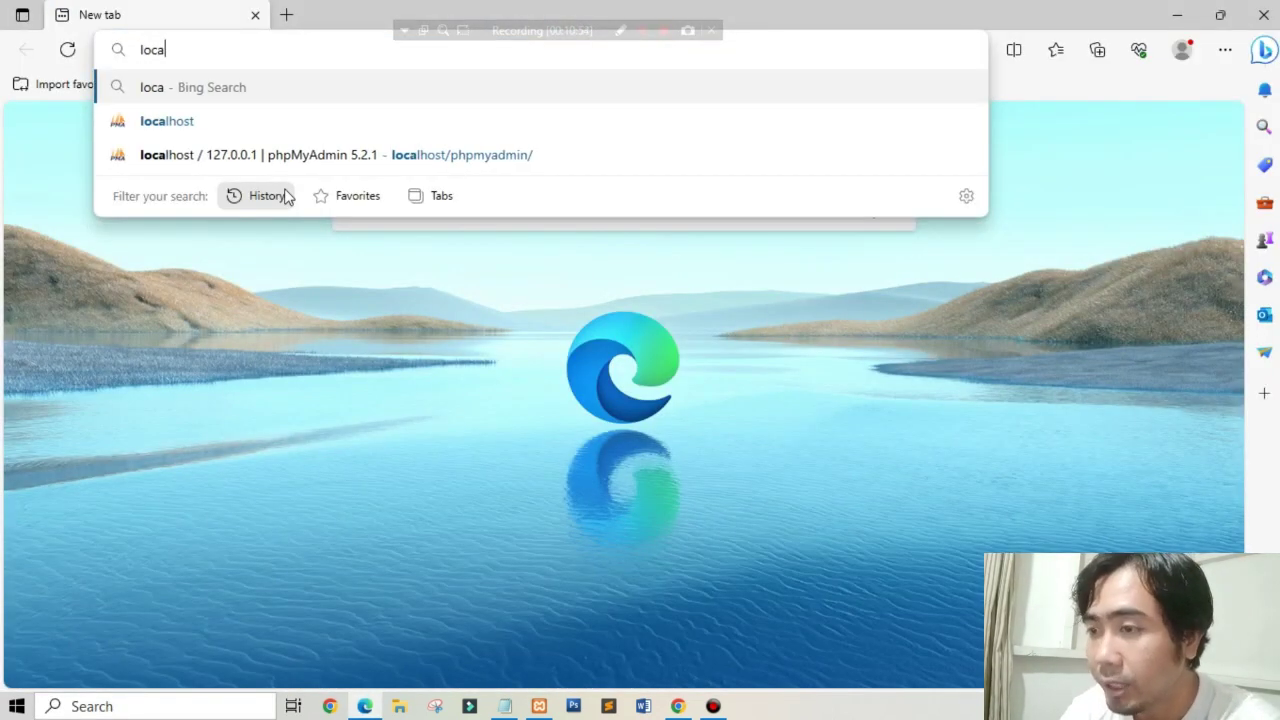
type("lhost/sarana")
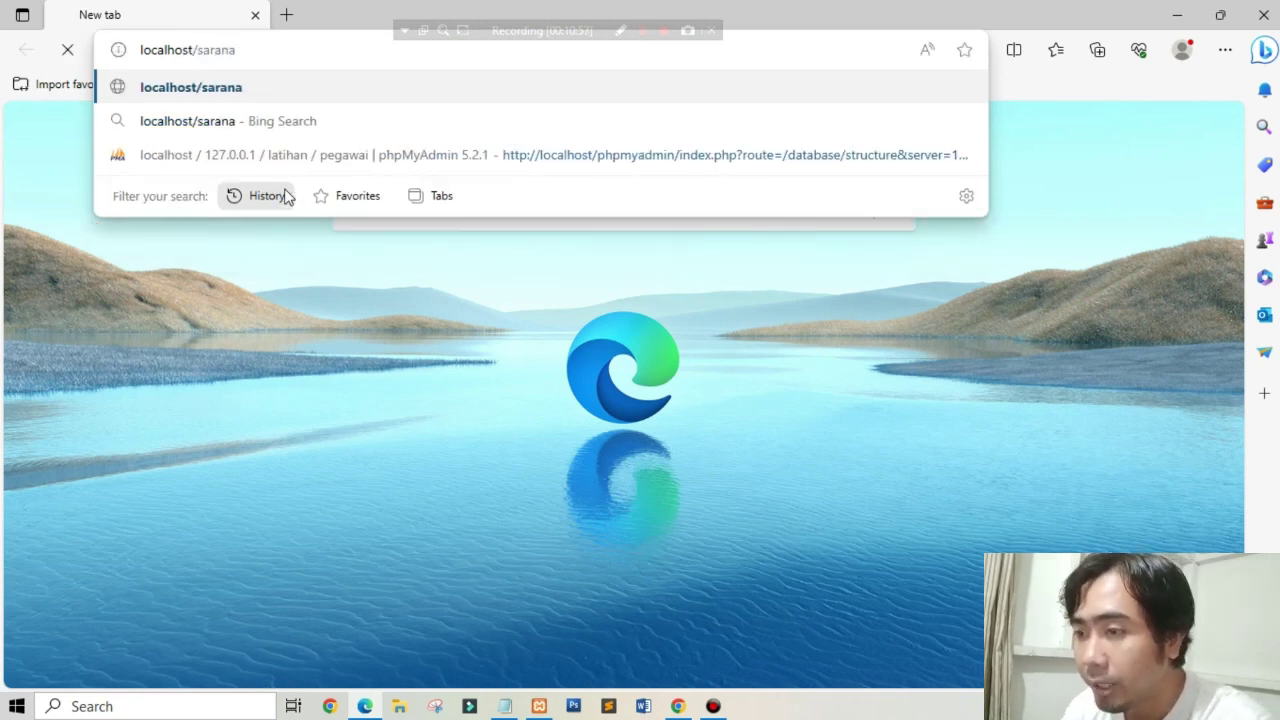
key("Return")
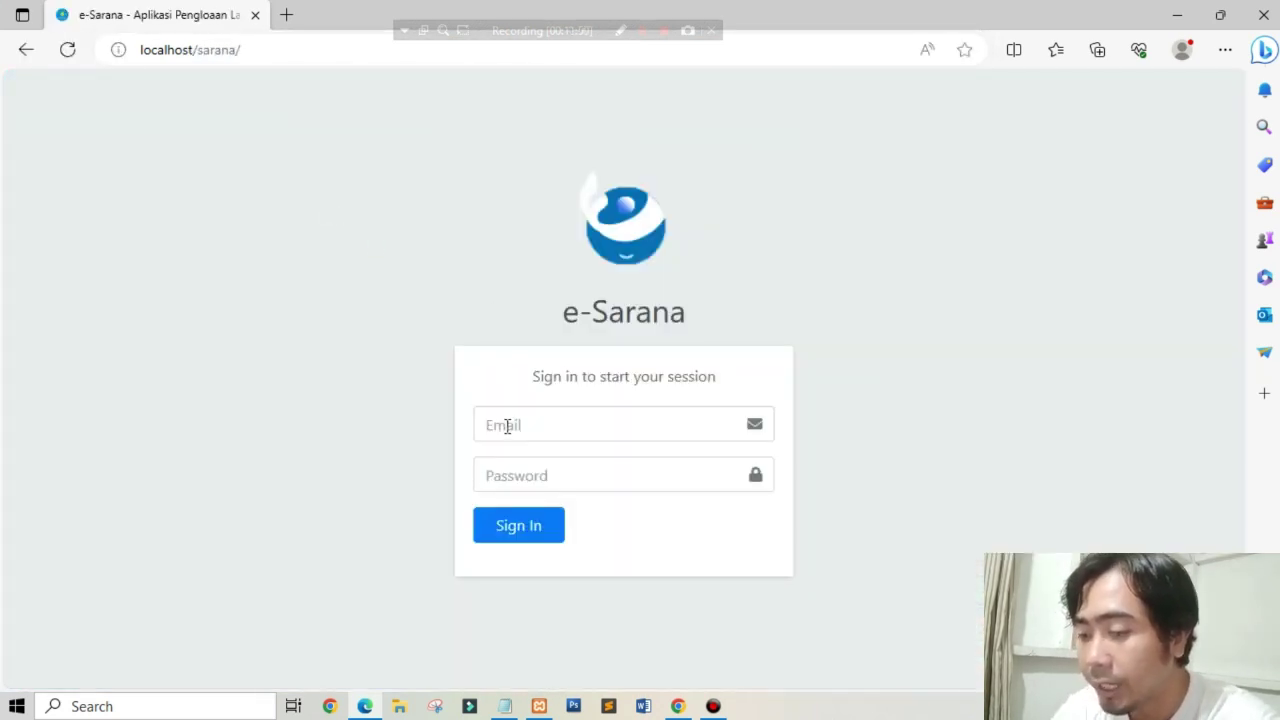
left_click(507, 426)
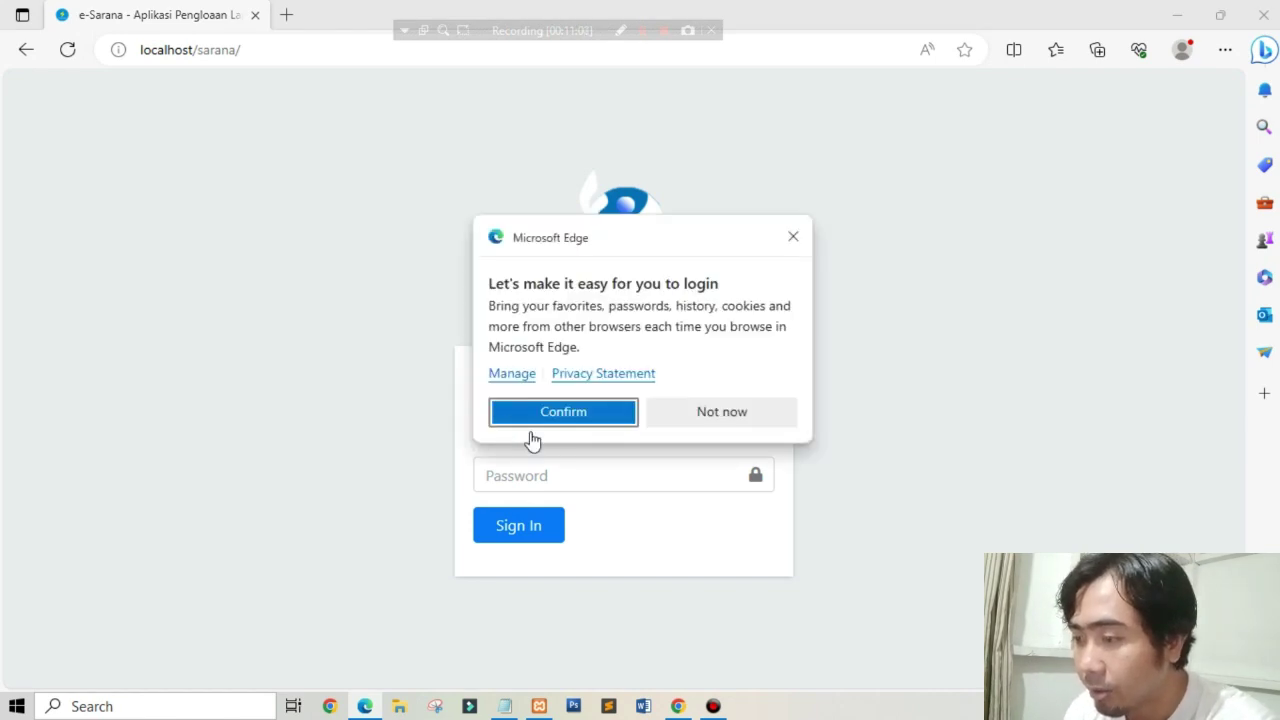
left_click(704, 413)
left_click(593, 432)
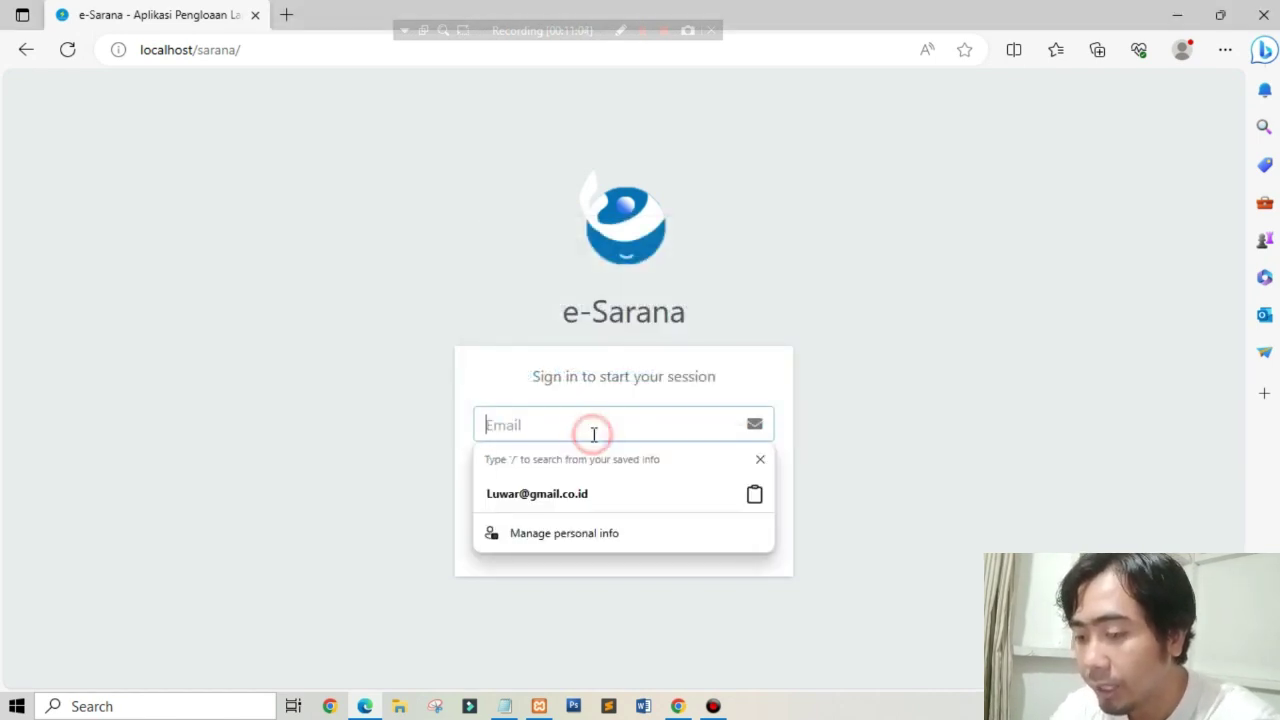
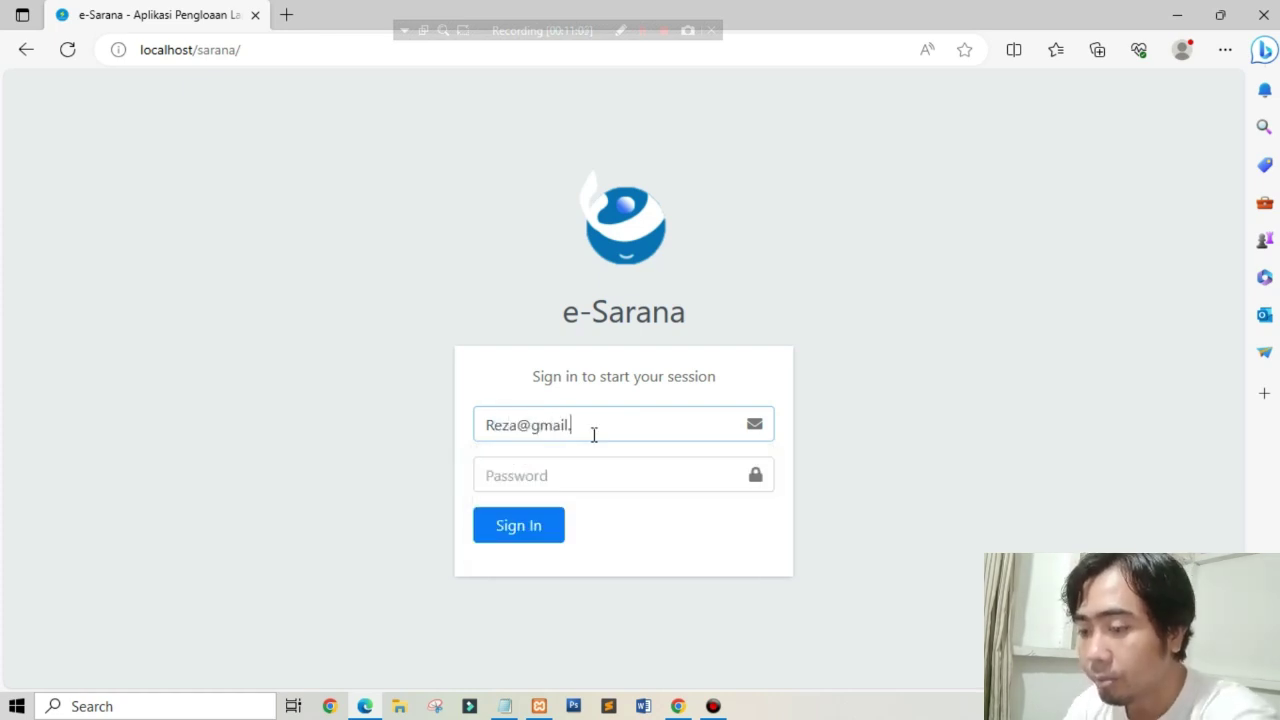
key("Tab")
type("1")
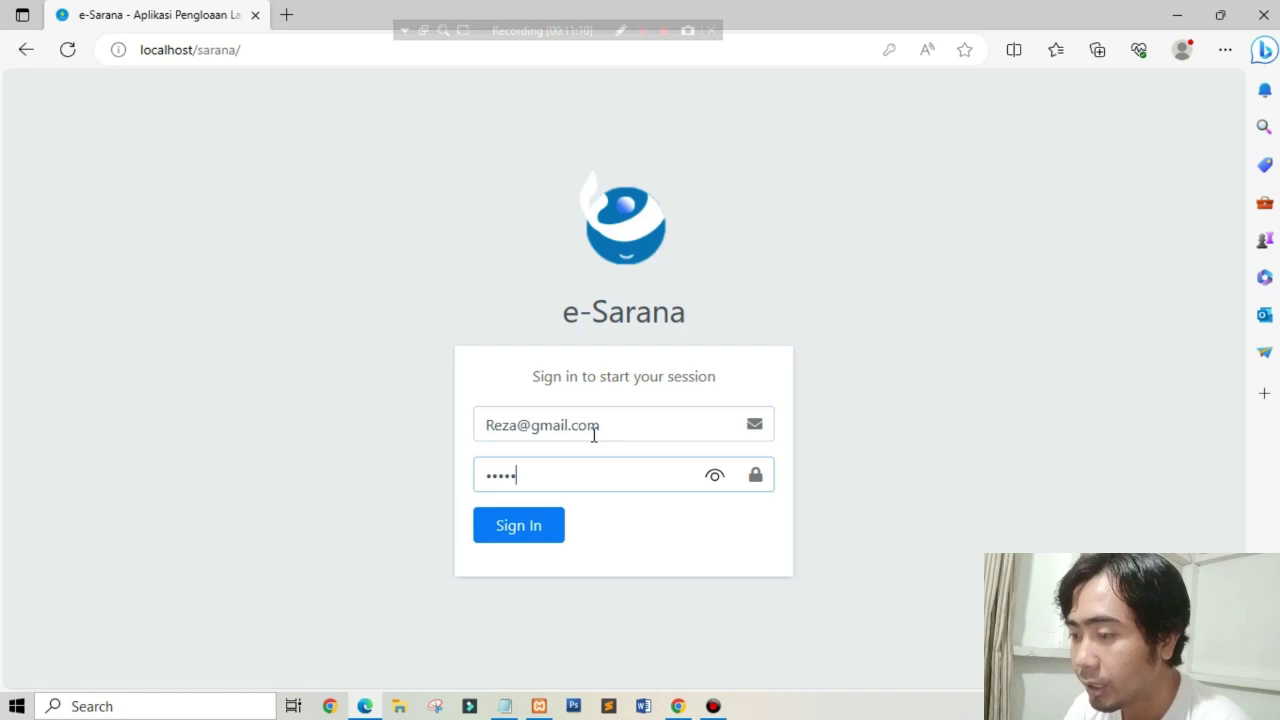
left_click(518, 525)
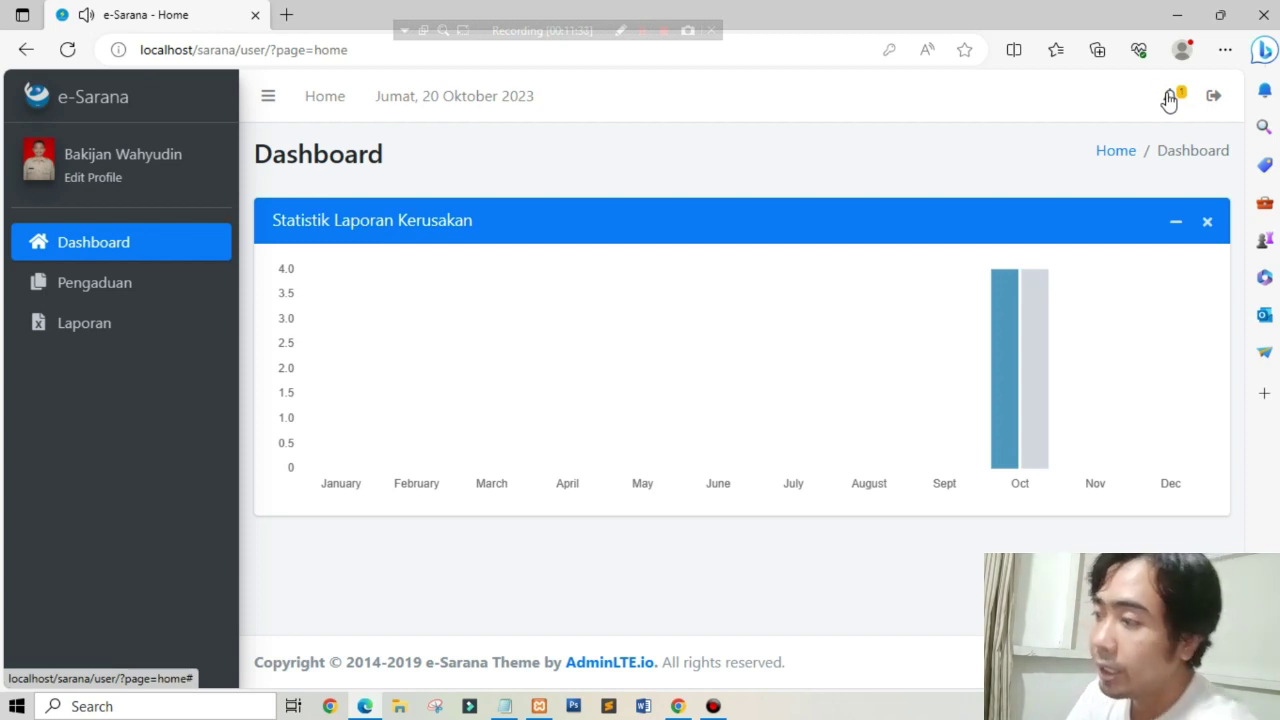
Step: Open the newest notification and read its 'Komputer mati' complaint details
left_click(1169, 100)
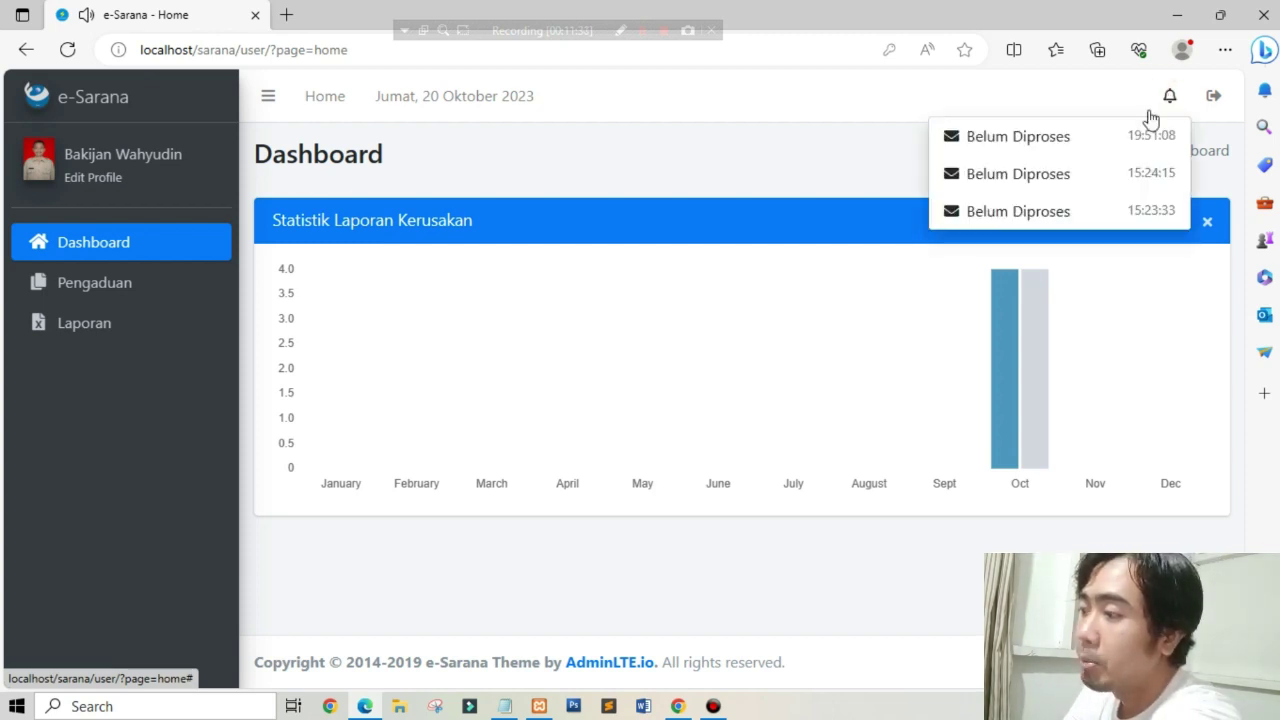
left_click(1117, 140)
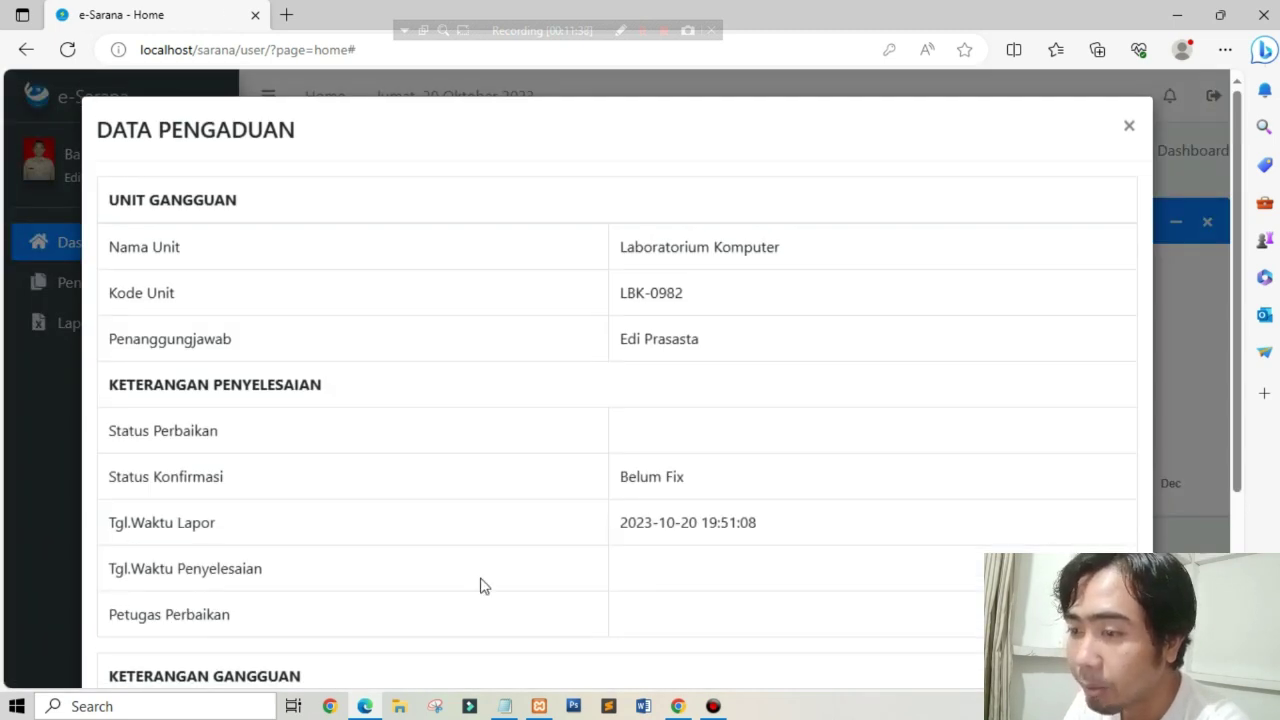
scroll(537, 565, "down", 3)
left_click_drag(250, 466, 157, 452)
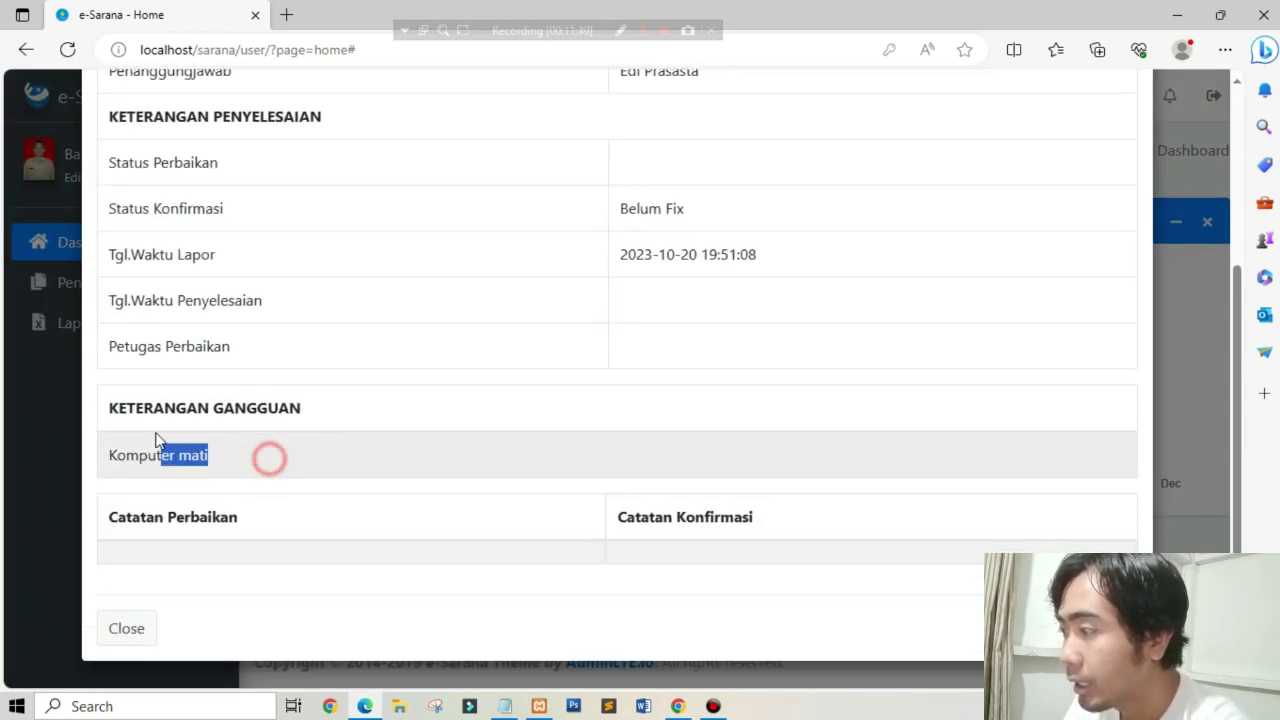
scroll(1170, 250, "up", 3)
left_click(1133, 126)
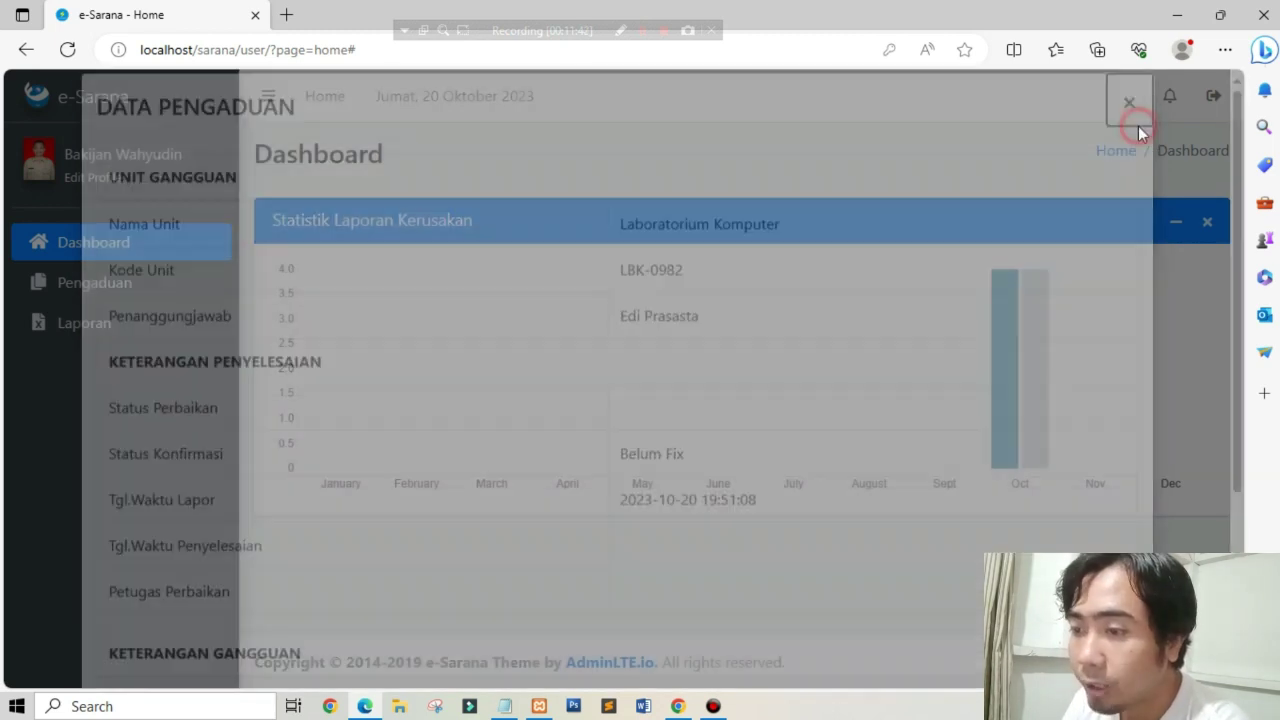
Step: Open the Pengaduan masuk list and view the details of complaint 1
left_click(200, 300)
left_click(157, 327)
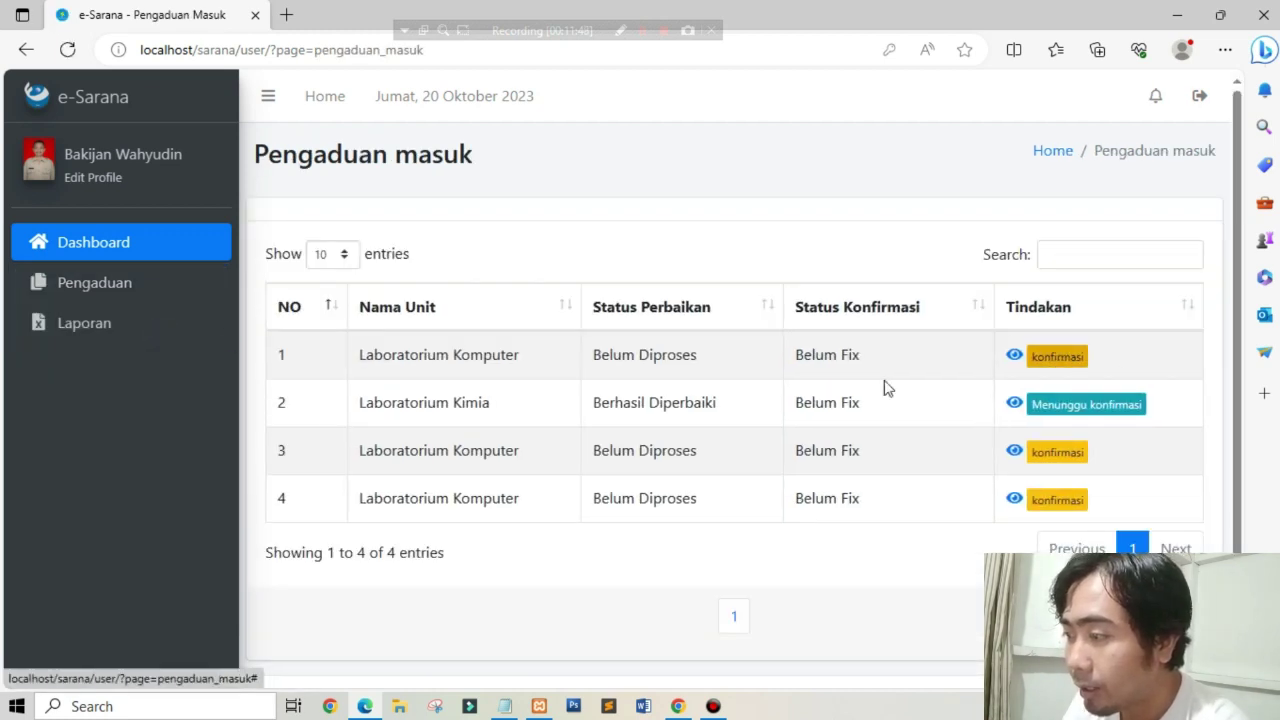
left_click(1015, 356)
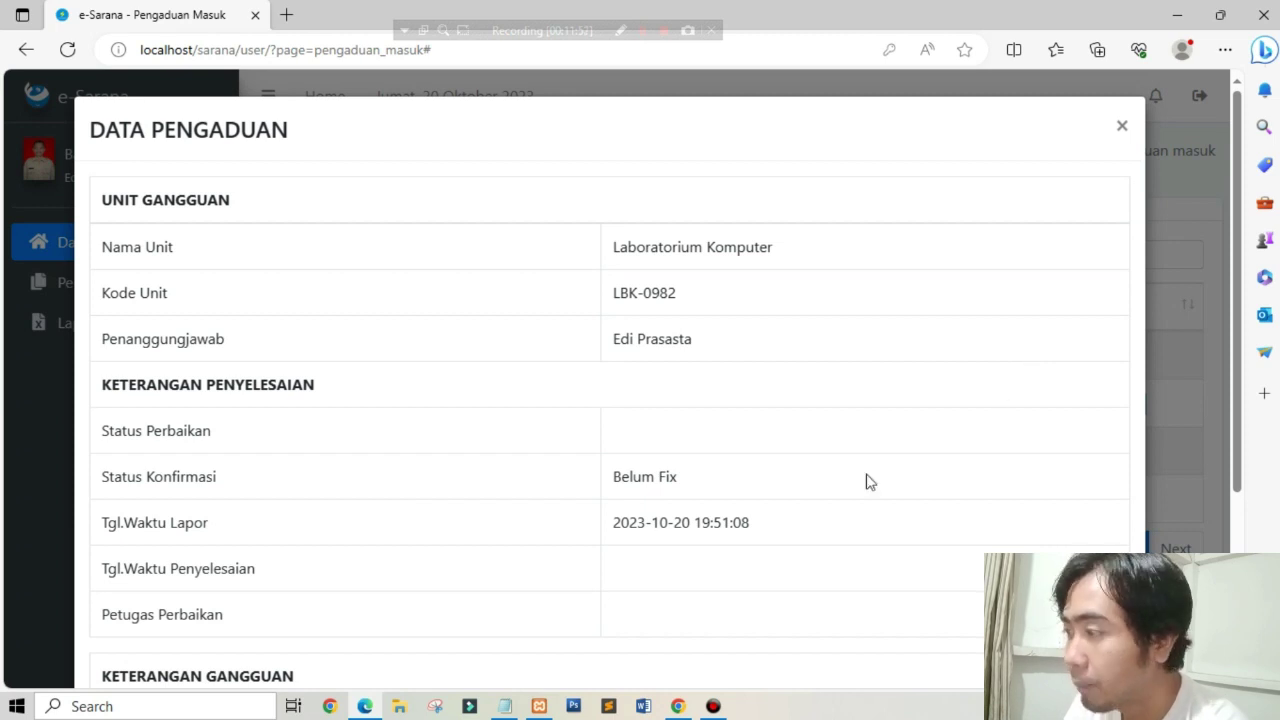
scroll(866, 480, "down", 3)
scroll(414, 463, "up", 3)
left_click(1124, 122)
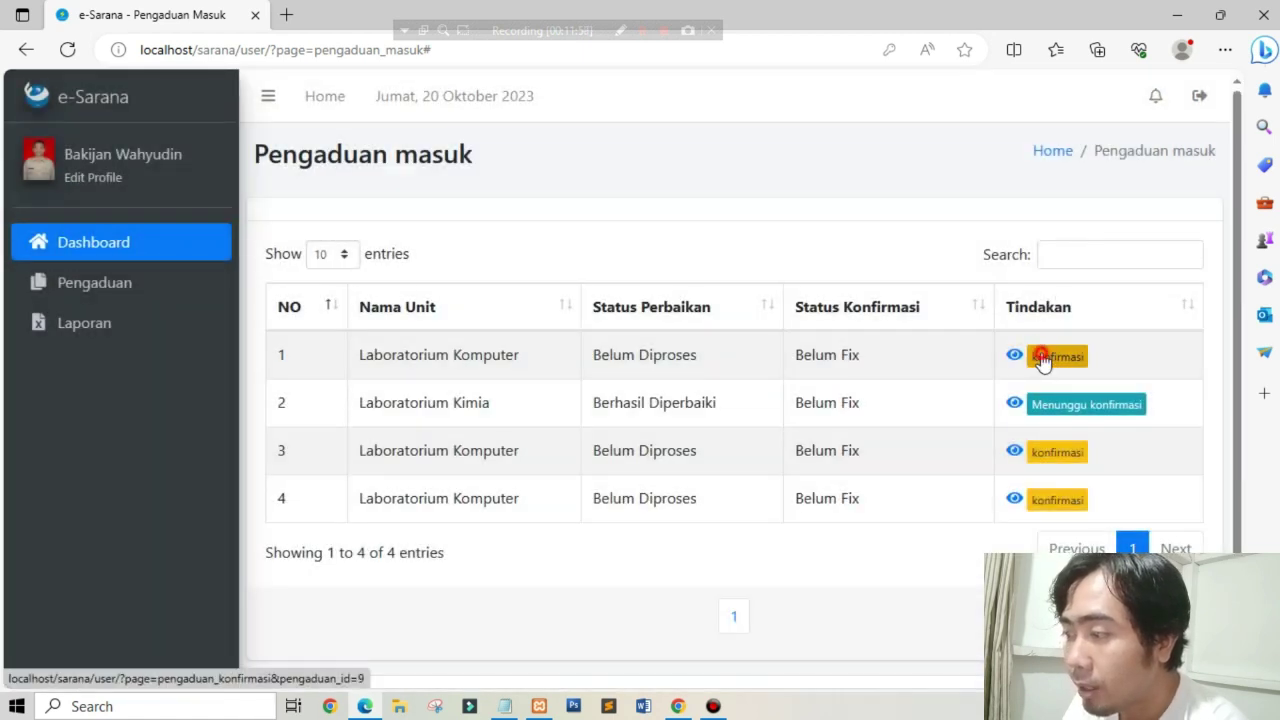
Step: Give complaint 1 status Sedang Diproses with repair note 'OTW', save, and return to the Admin Unit window
left_click(1040, 356)
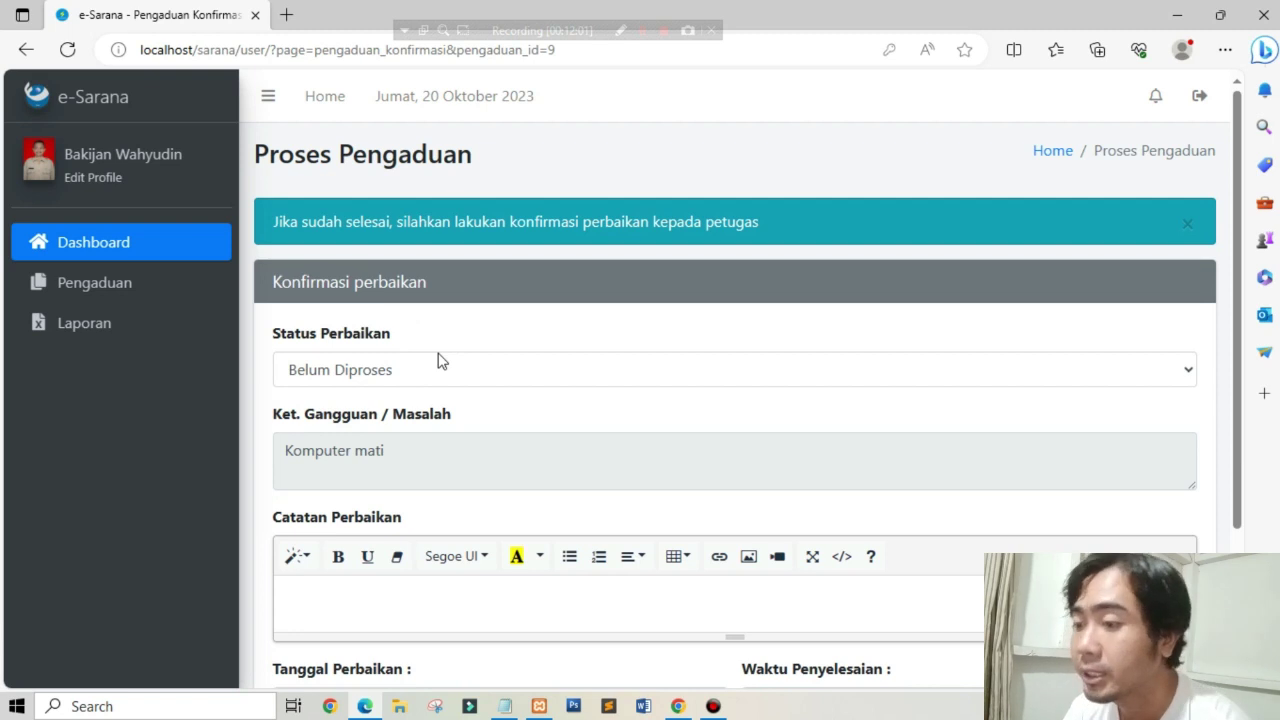
left_click(428, 369)
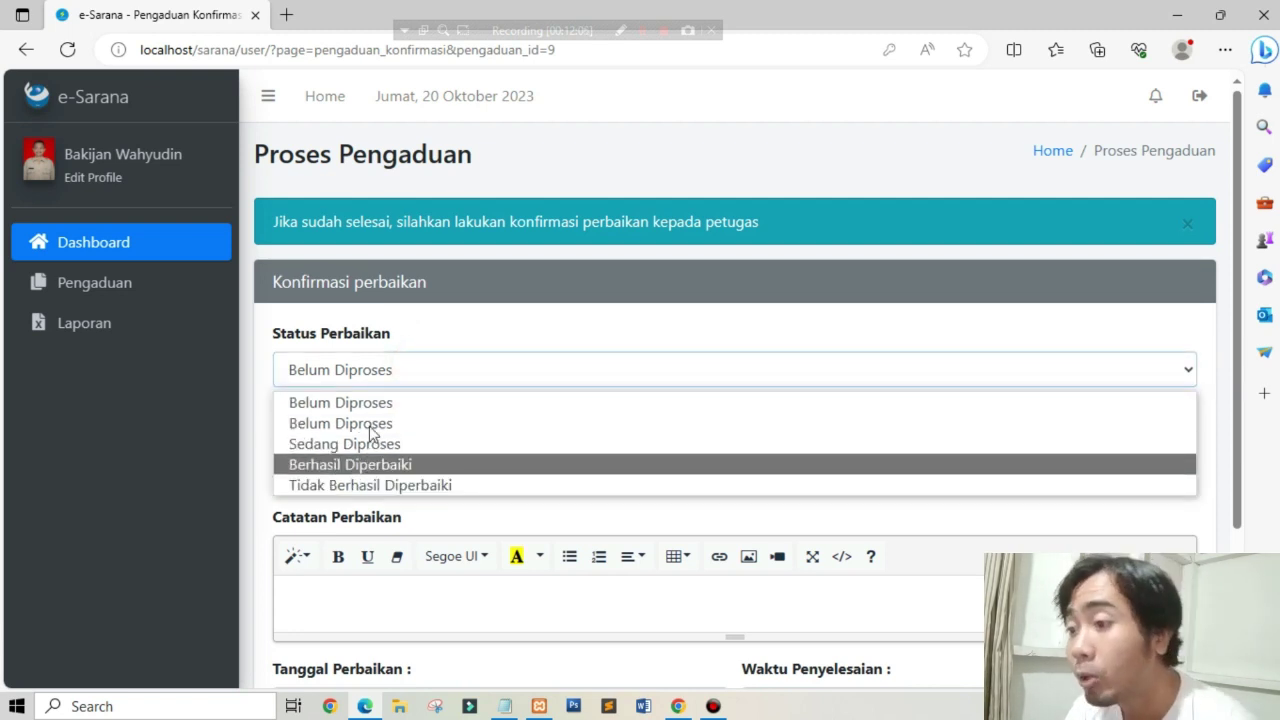
left_click(460, 316)
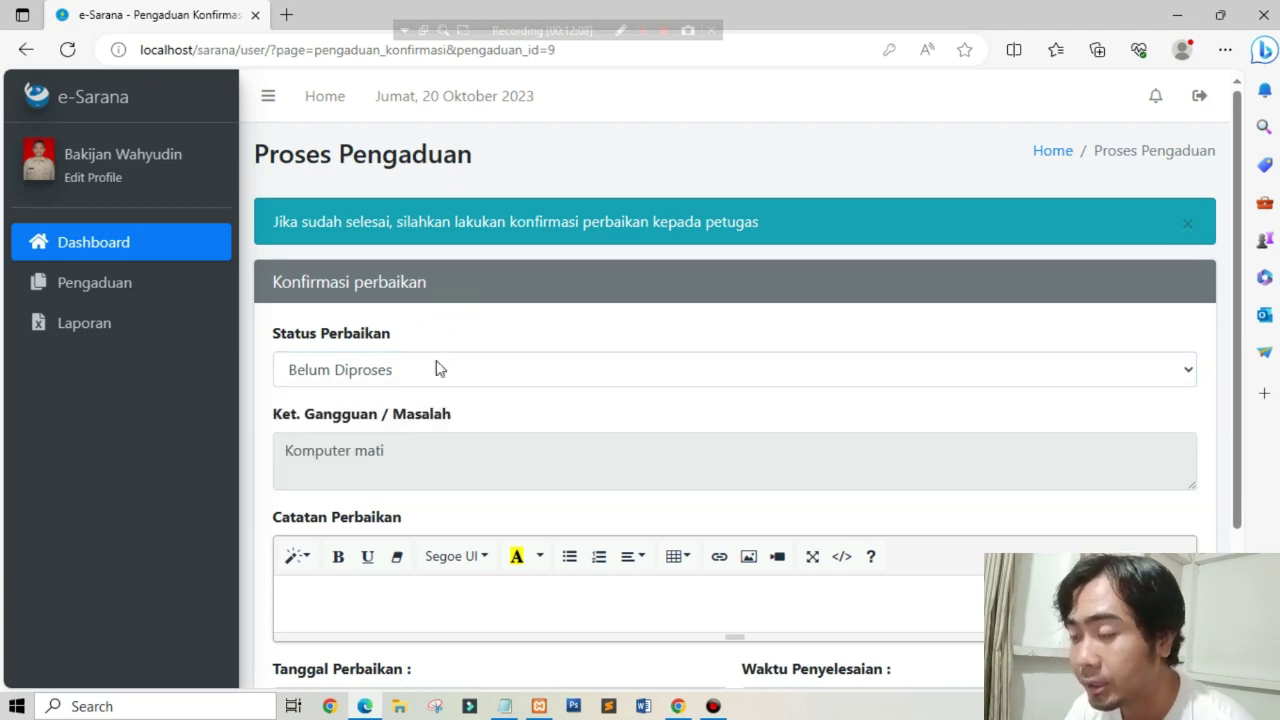
left_click(435, 369)
left_click(371, 443)
scroll(443, 389, "down", 2)
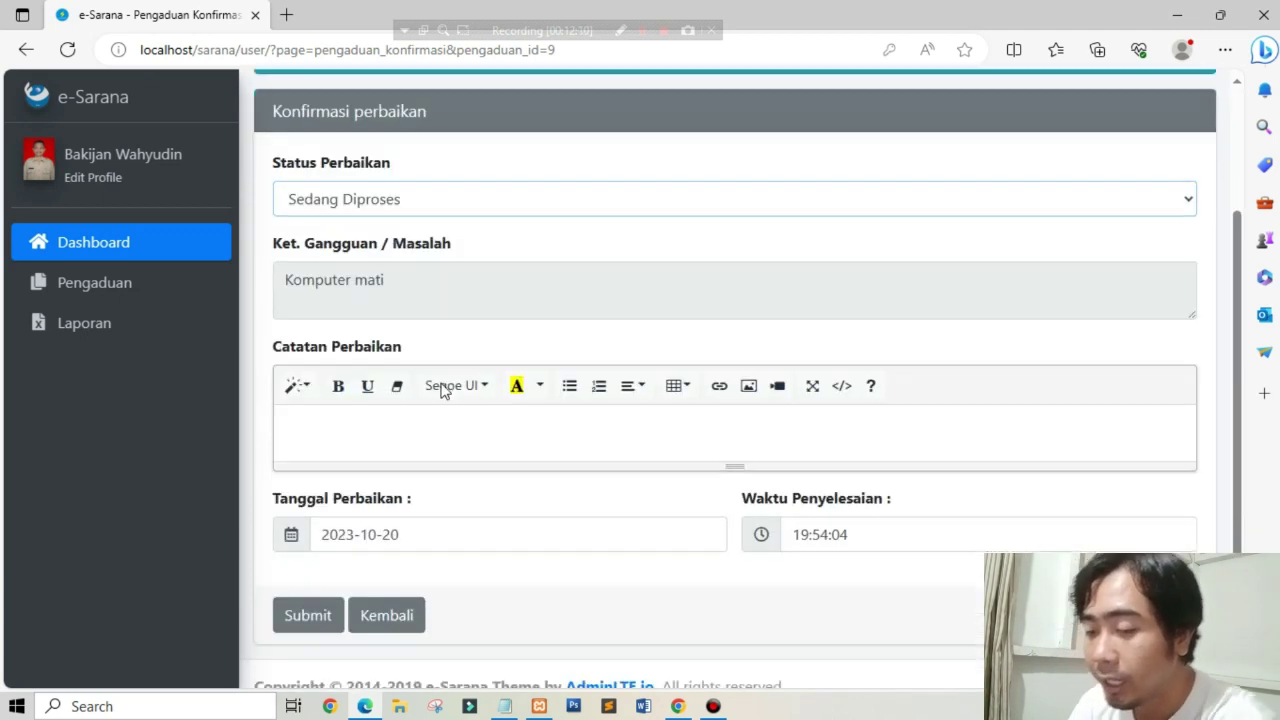
left_click(369, 428)
type("O")
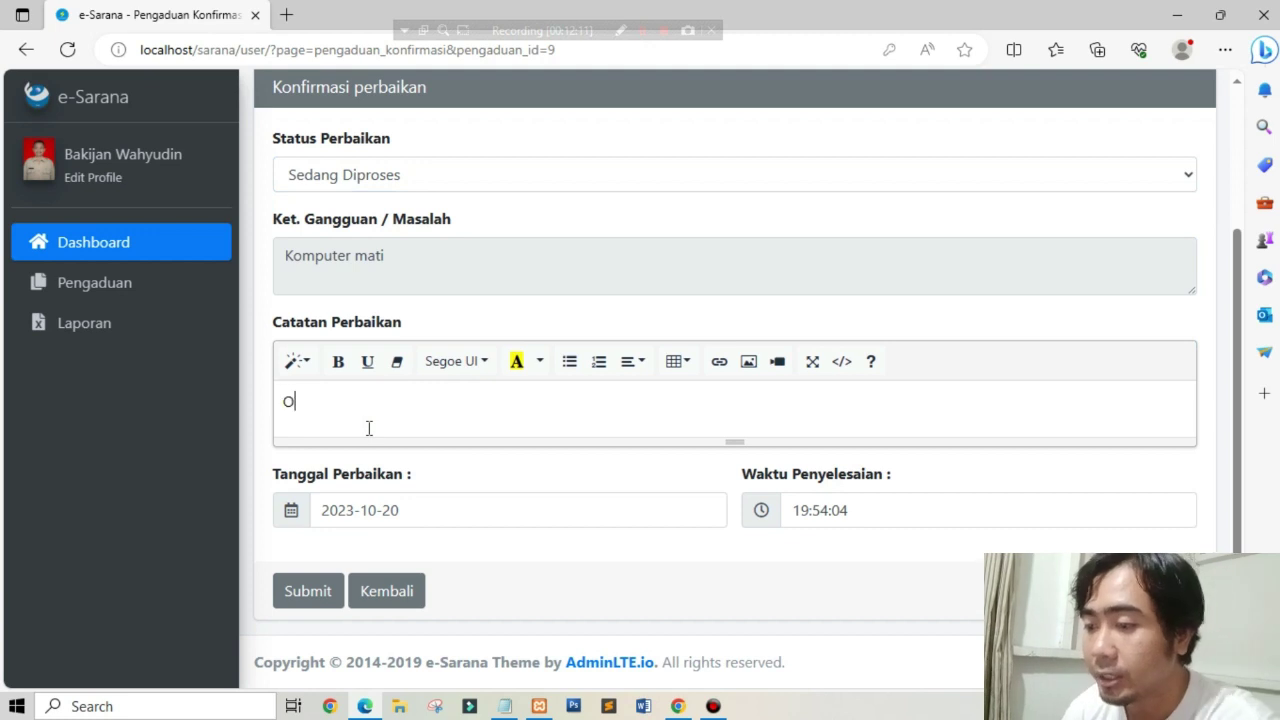
type("TW")
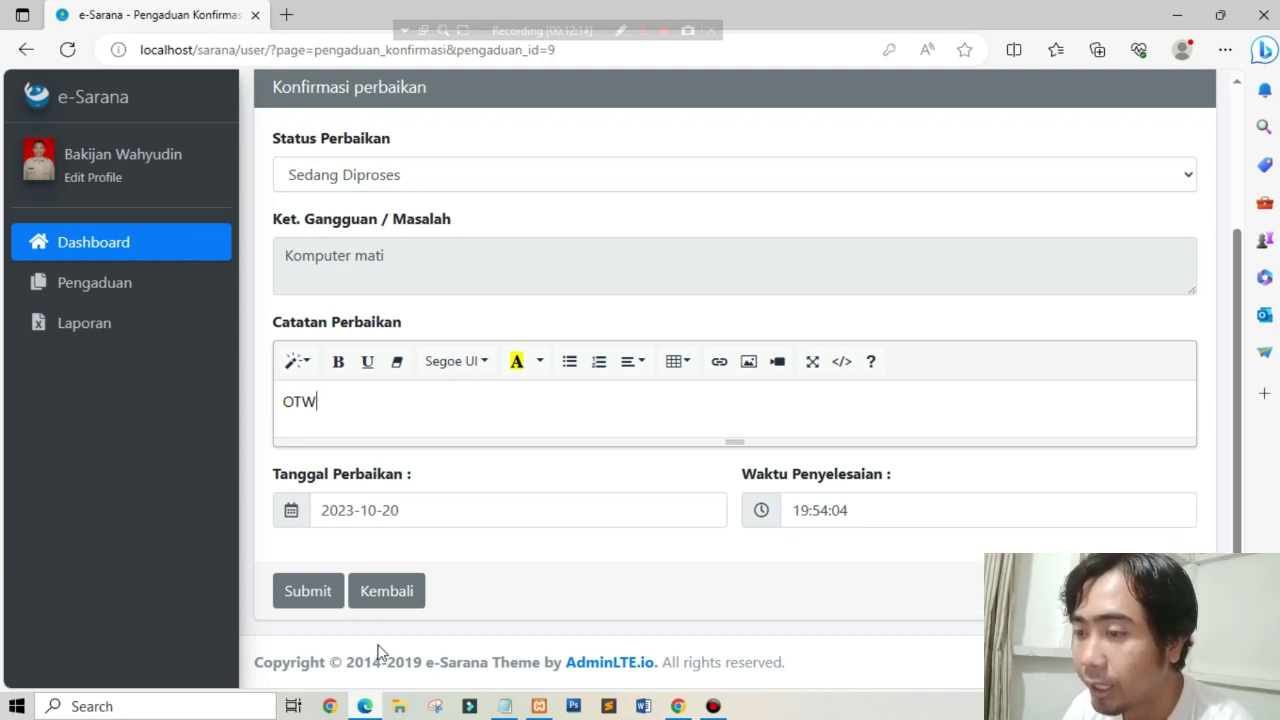
left_click(303, 591)
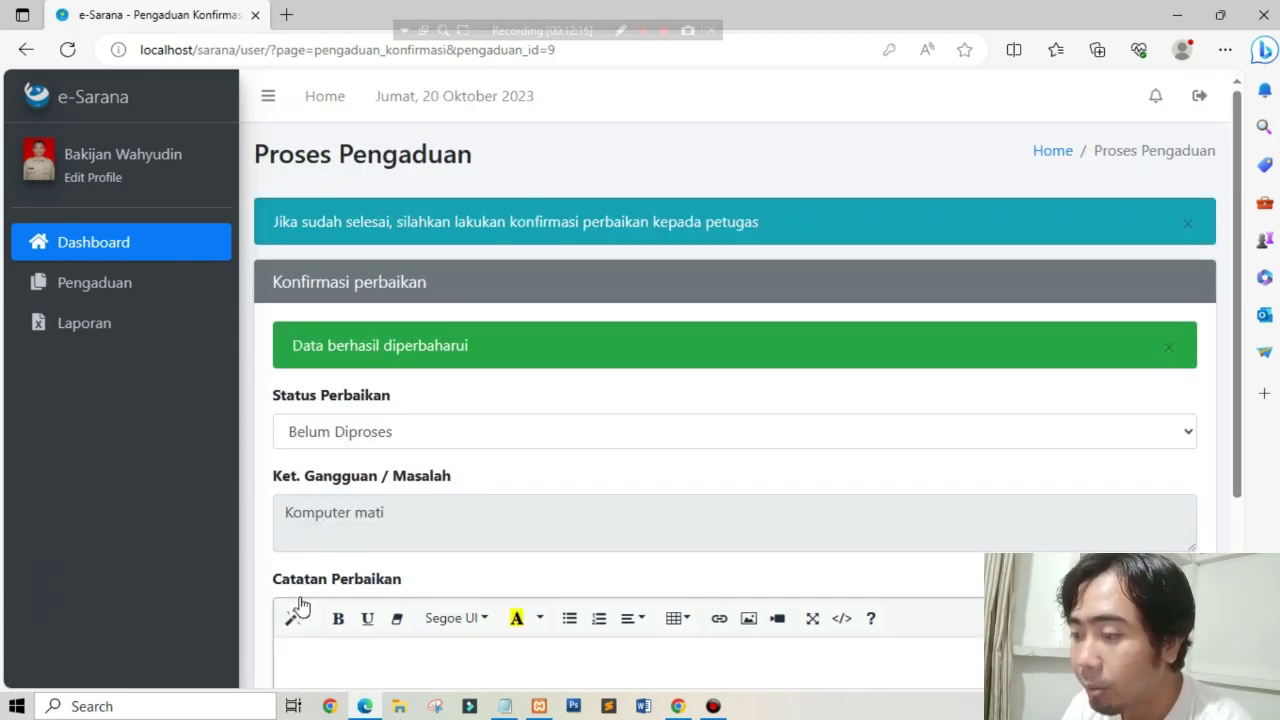
left_click(678, 706)
scroll(475, 443, "up", 3)
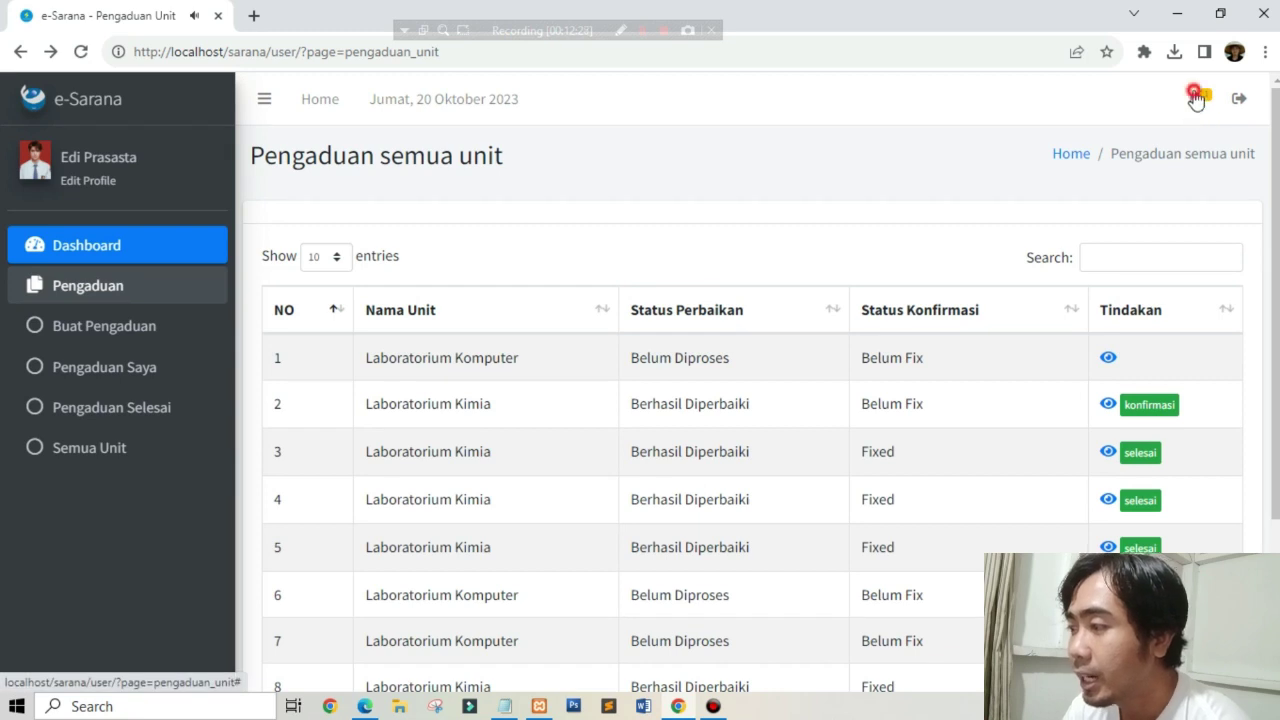
Step: Review the Sedang Diproses notification's complaint, return to the Dashboard, then switch to the officer's window
left_click(1195, 97)
left_click(1066, 143)
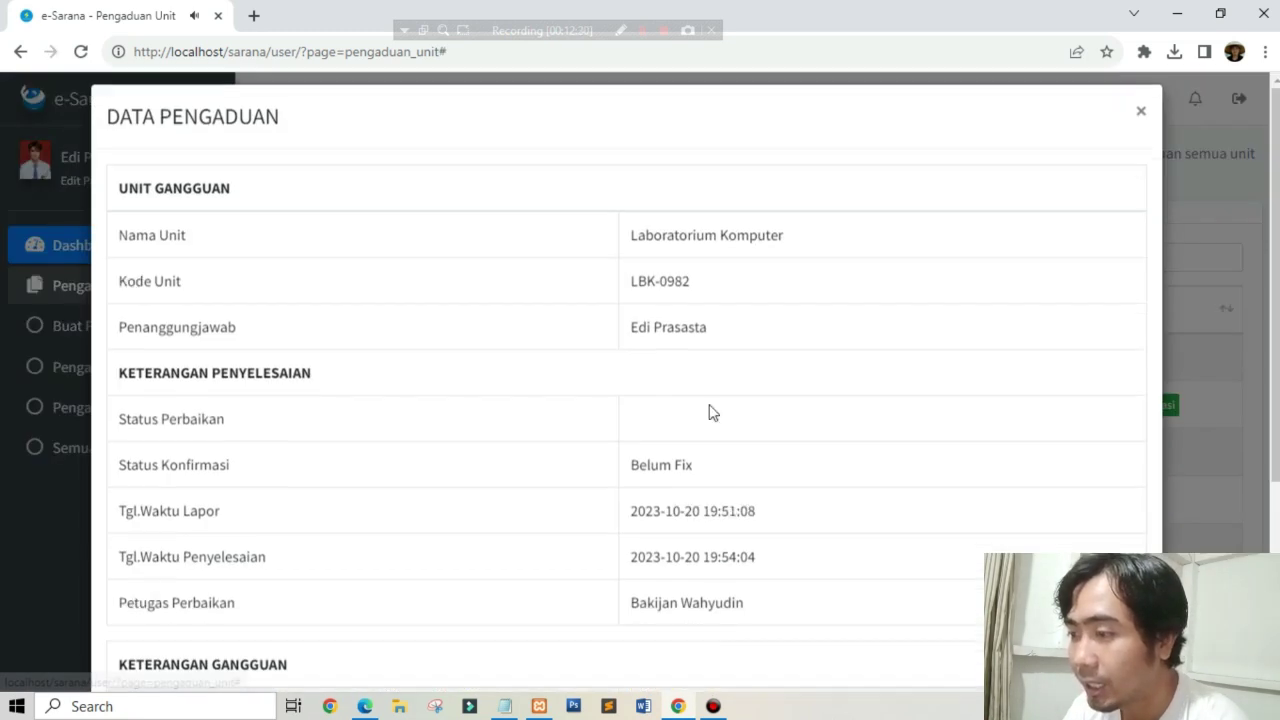
scroll(476, 511, "down", 3)
scroll(476, 511, "down", 1)
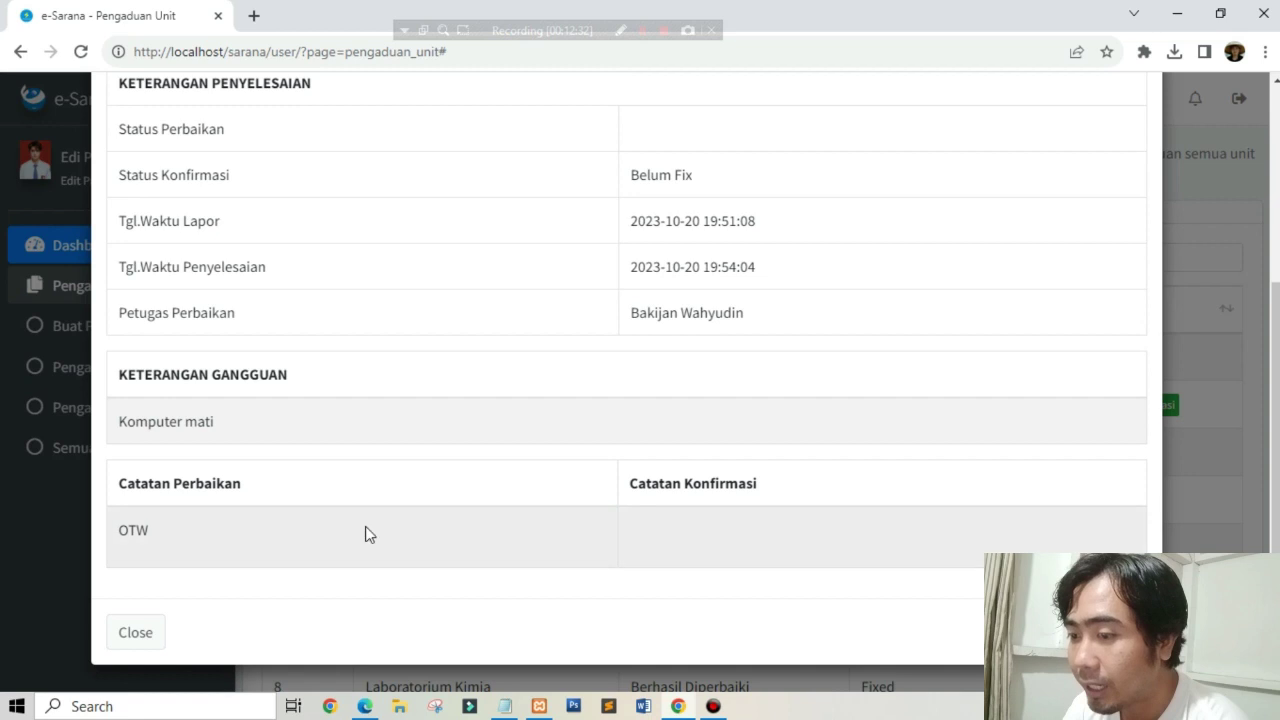
scroll(449, 494, "up", 3)
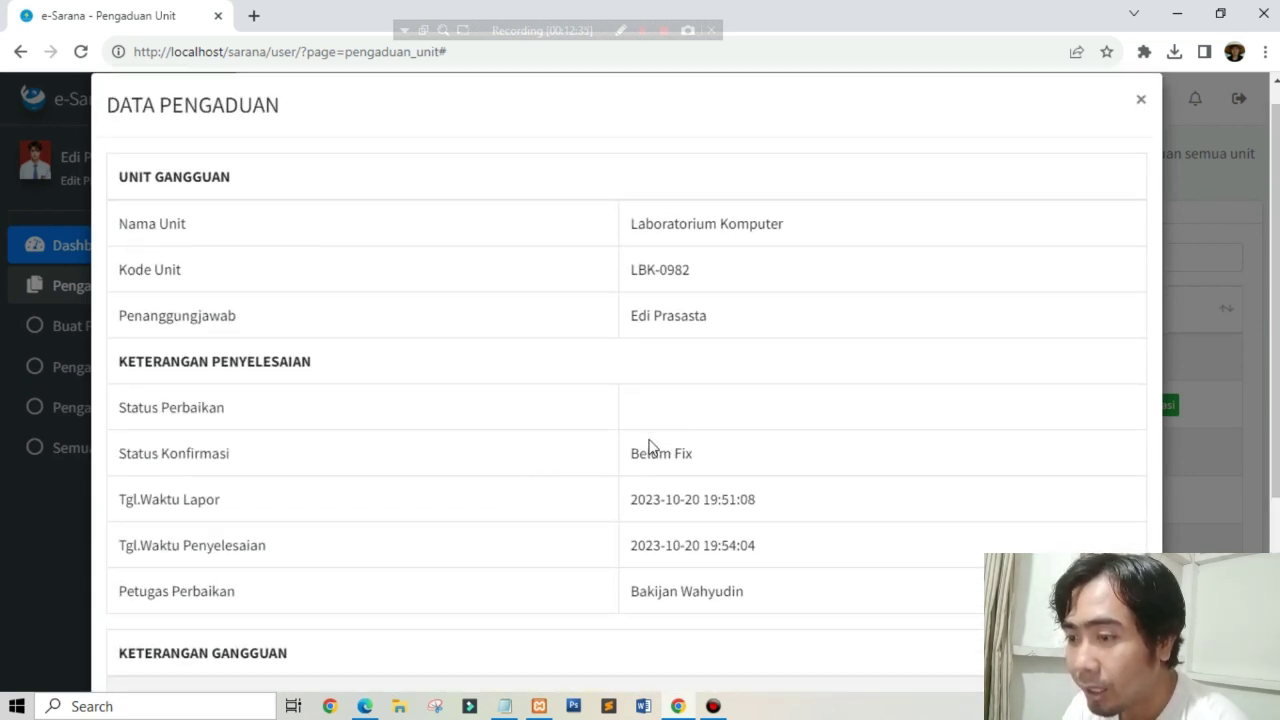
scroll(560, 500, "down", 1)
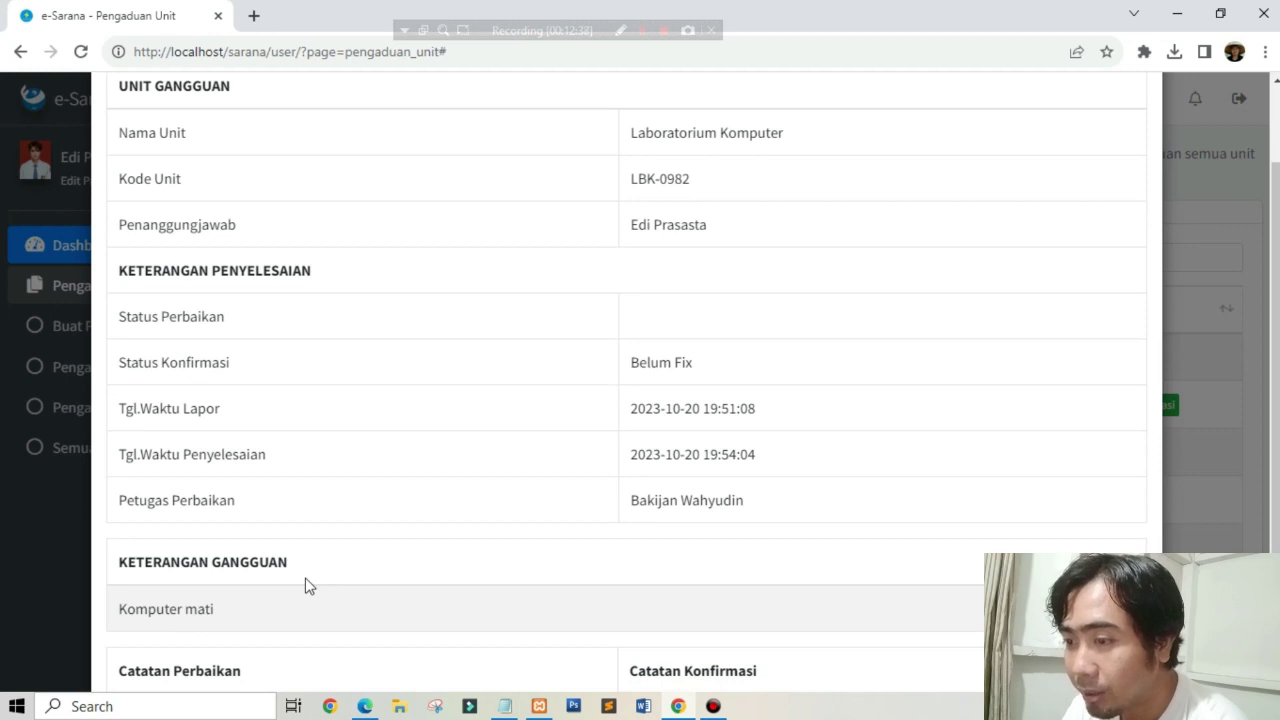
scroll(665, 470, "up", 1)
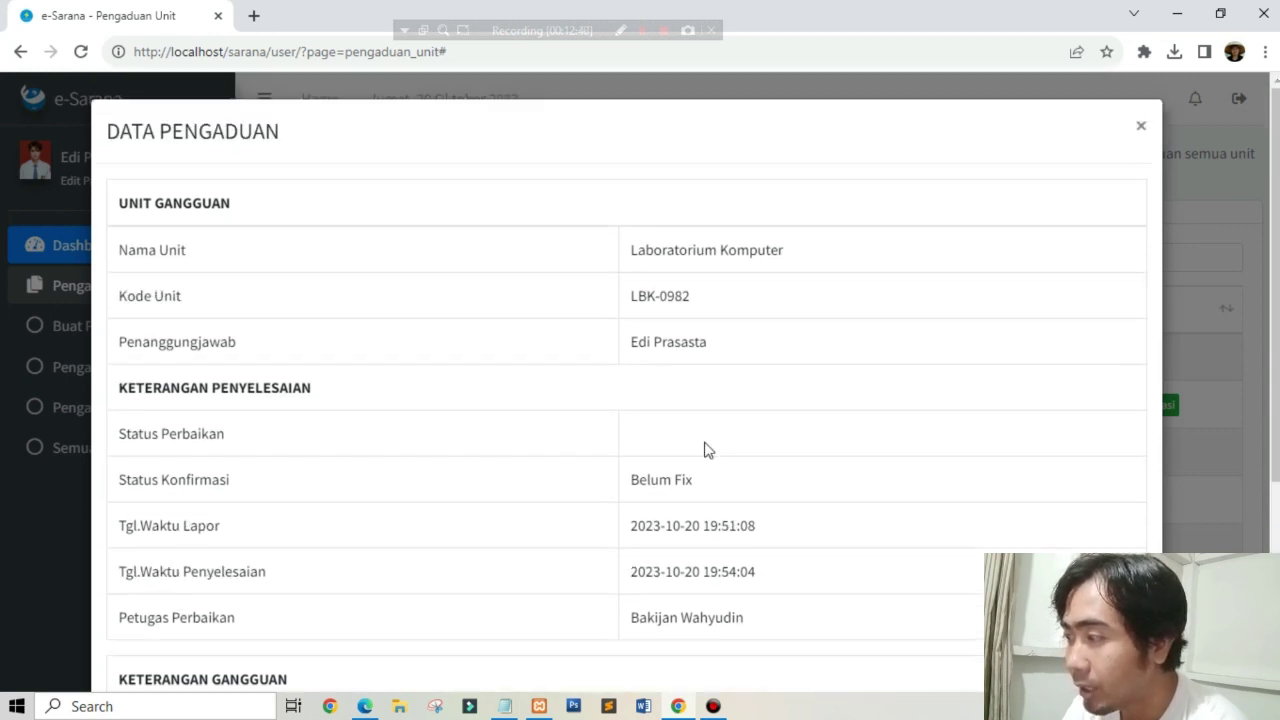
left_click(1139, 123)
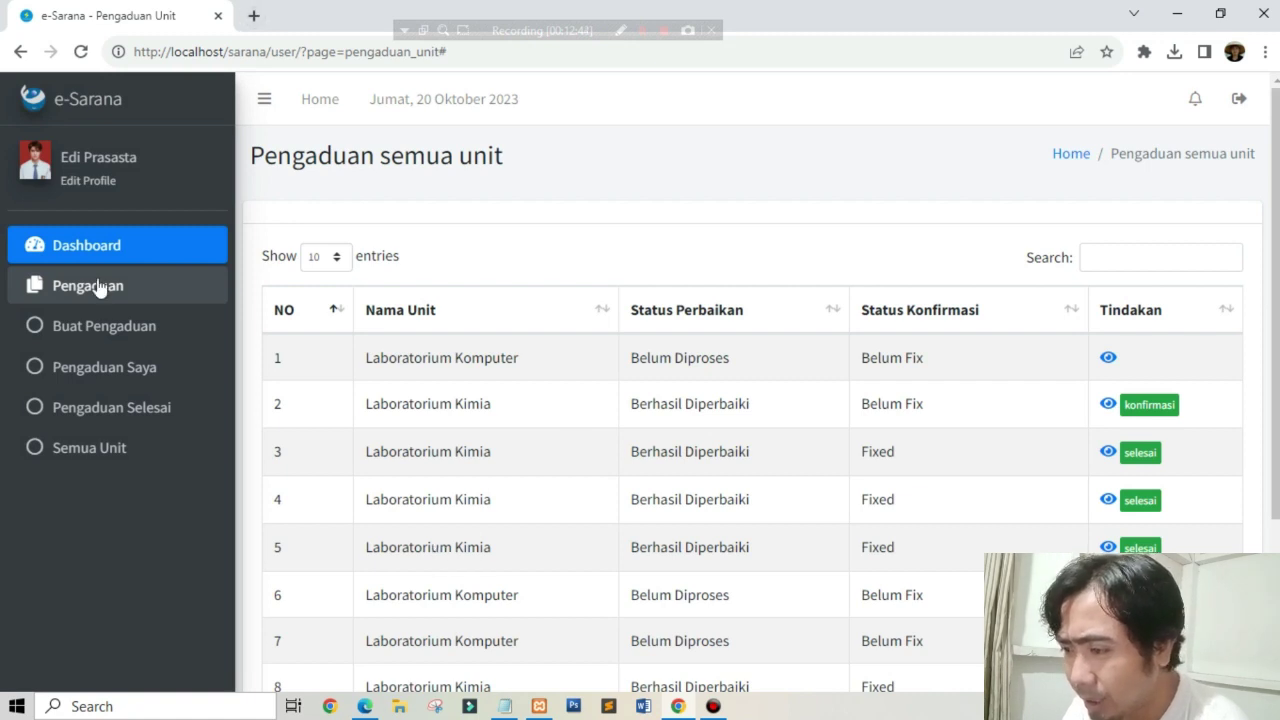
left_click(78, 242)
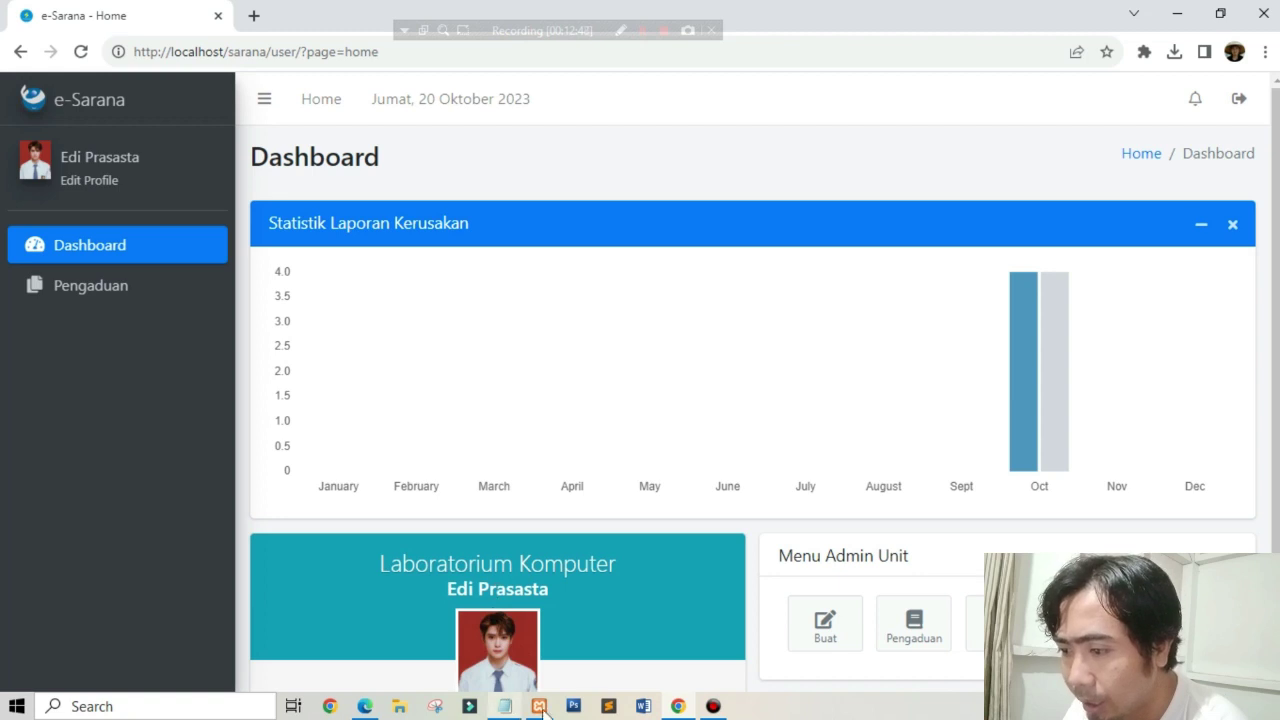
left_click(364, 706)
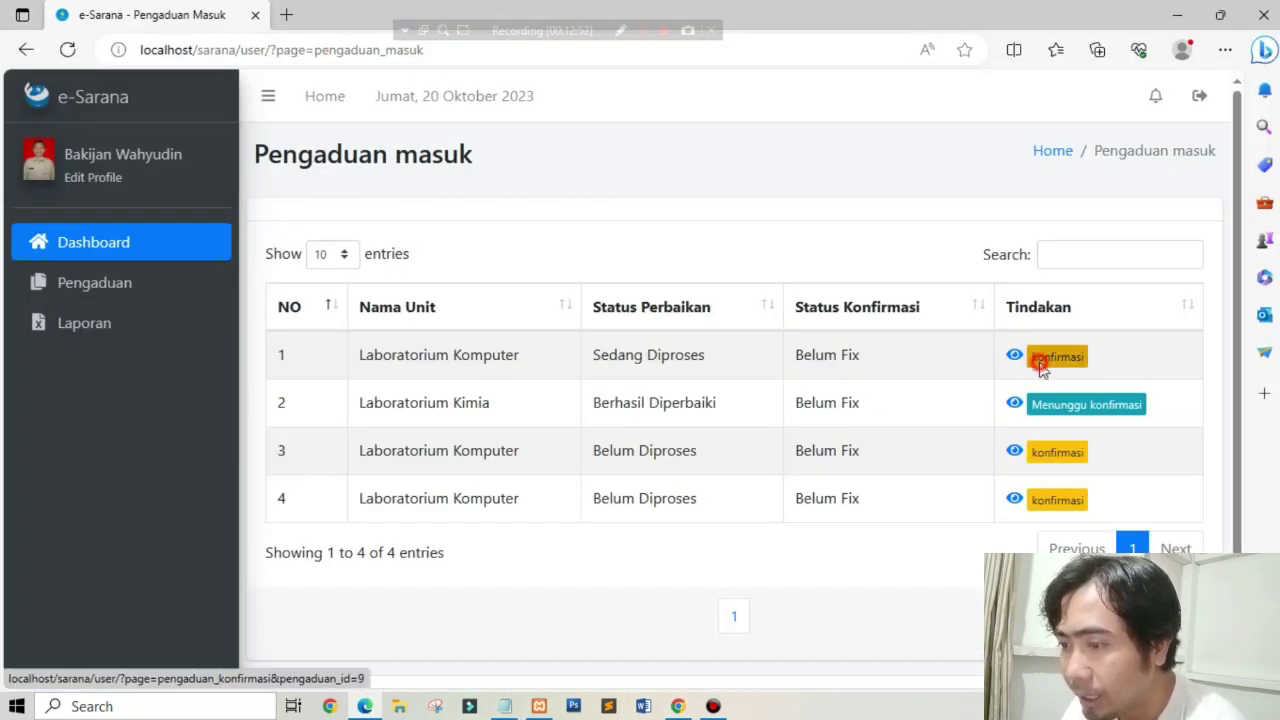
Step: Mark complaint 1 as Berhasil Diperbaiki with repair note 'Sudah OK', save it, and return to the admin's browser
left_click(1035, 358)
scroll(631, 431, "down", 2)
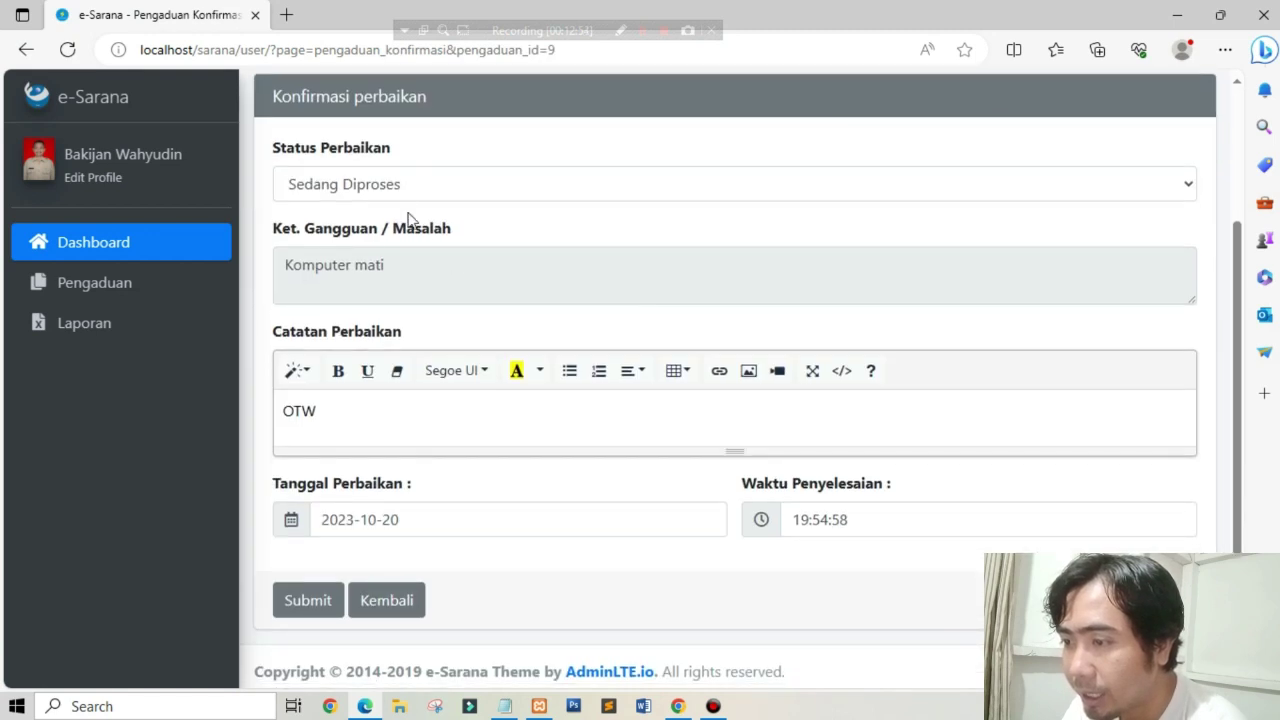
left_click(400, 182)
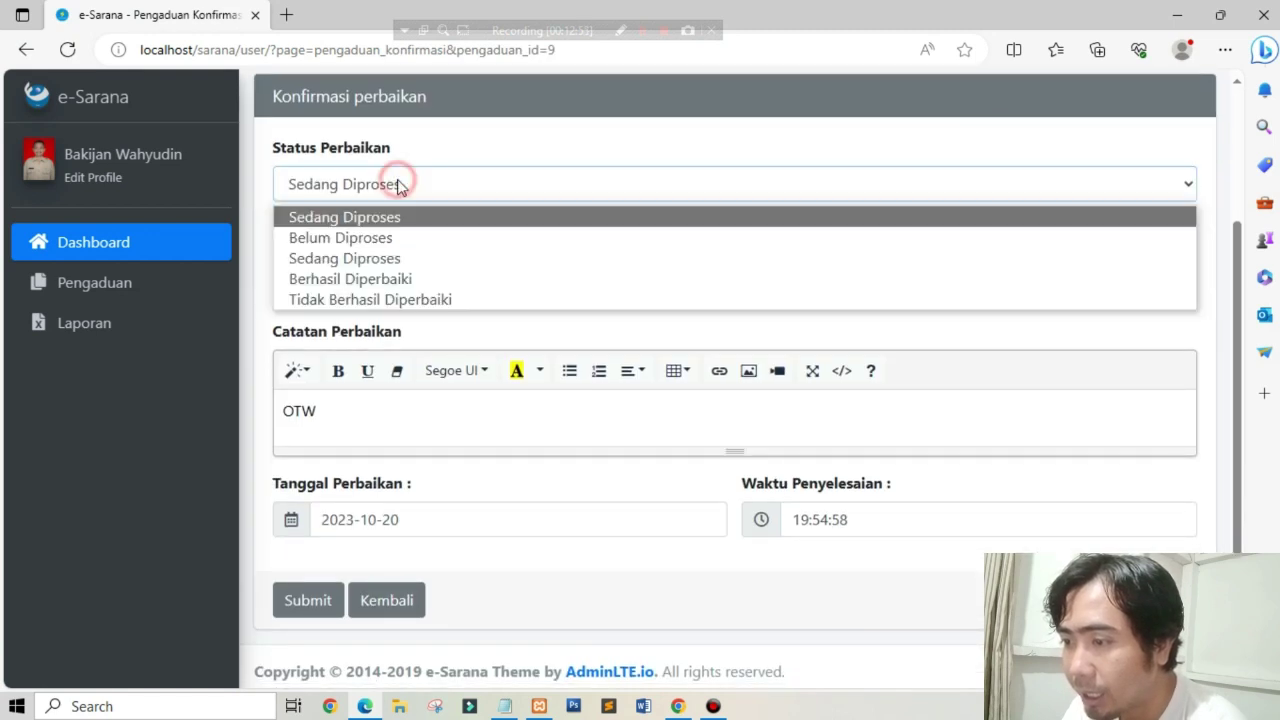
left_click(348, 280)
left_click_drag(343, 414, 106, 409)
type("S")
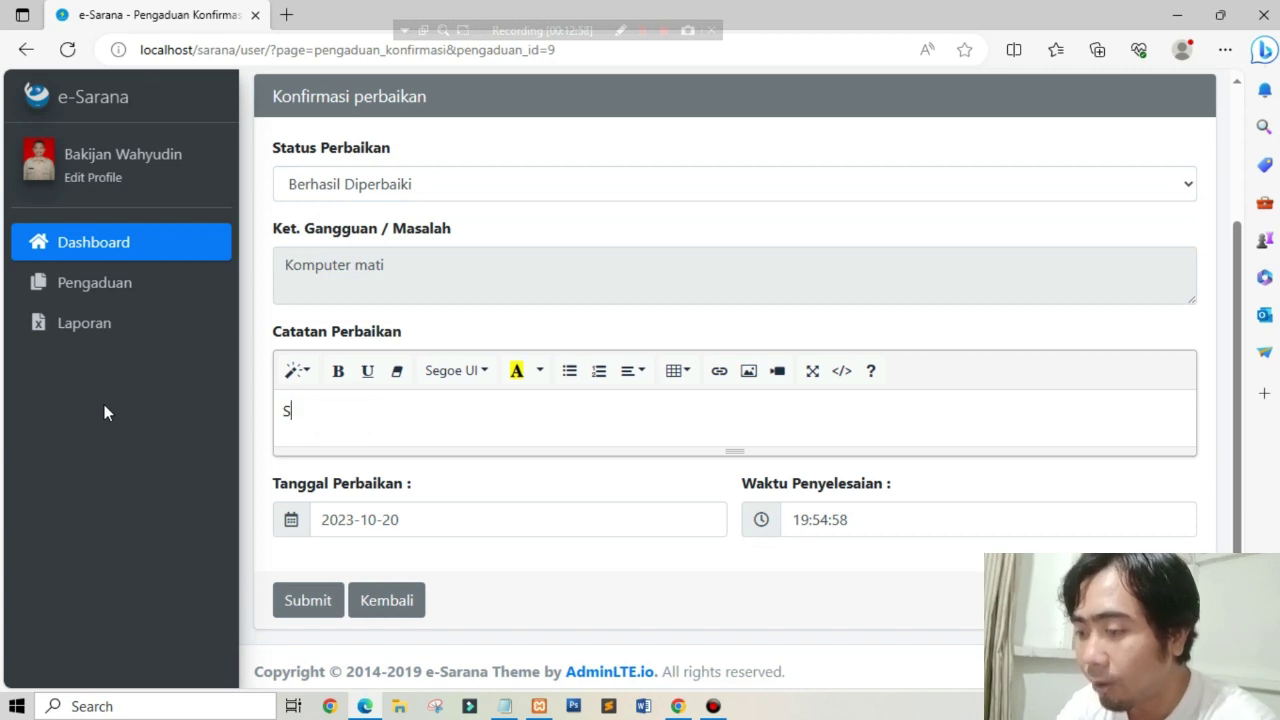
type("udah OK")
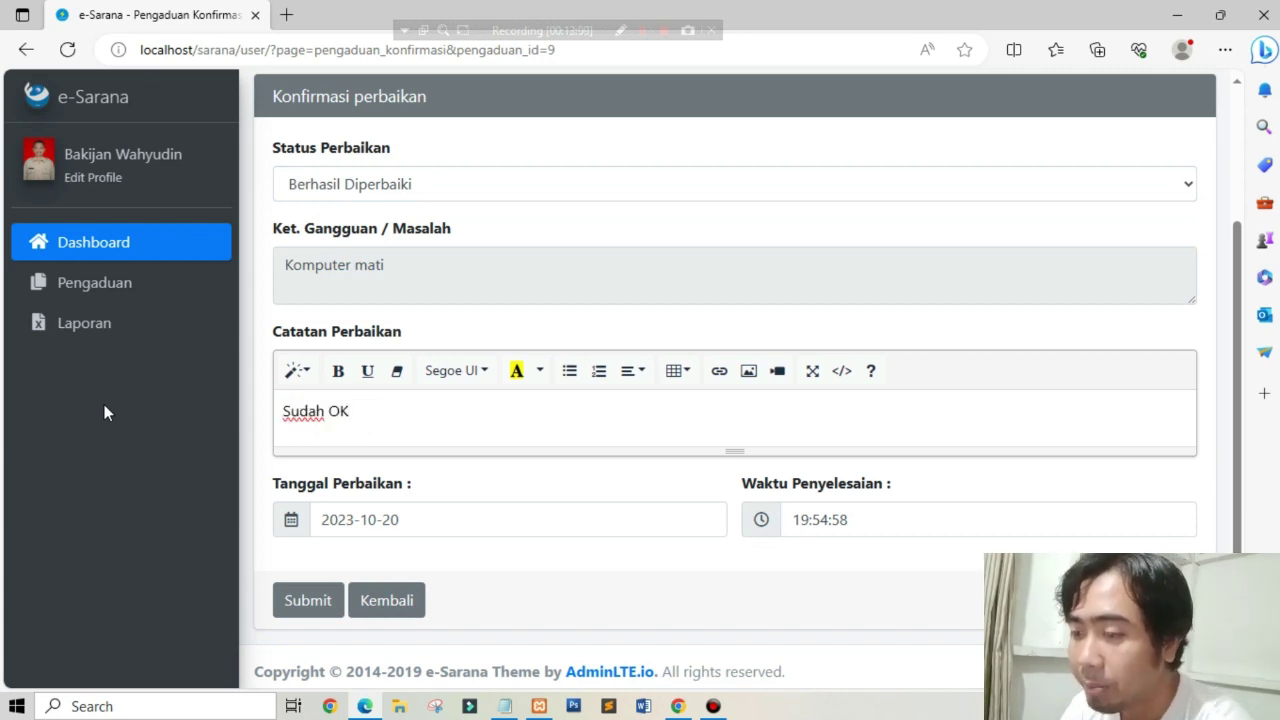
left_click(290, 610)
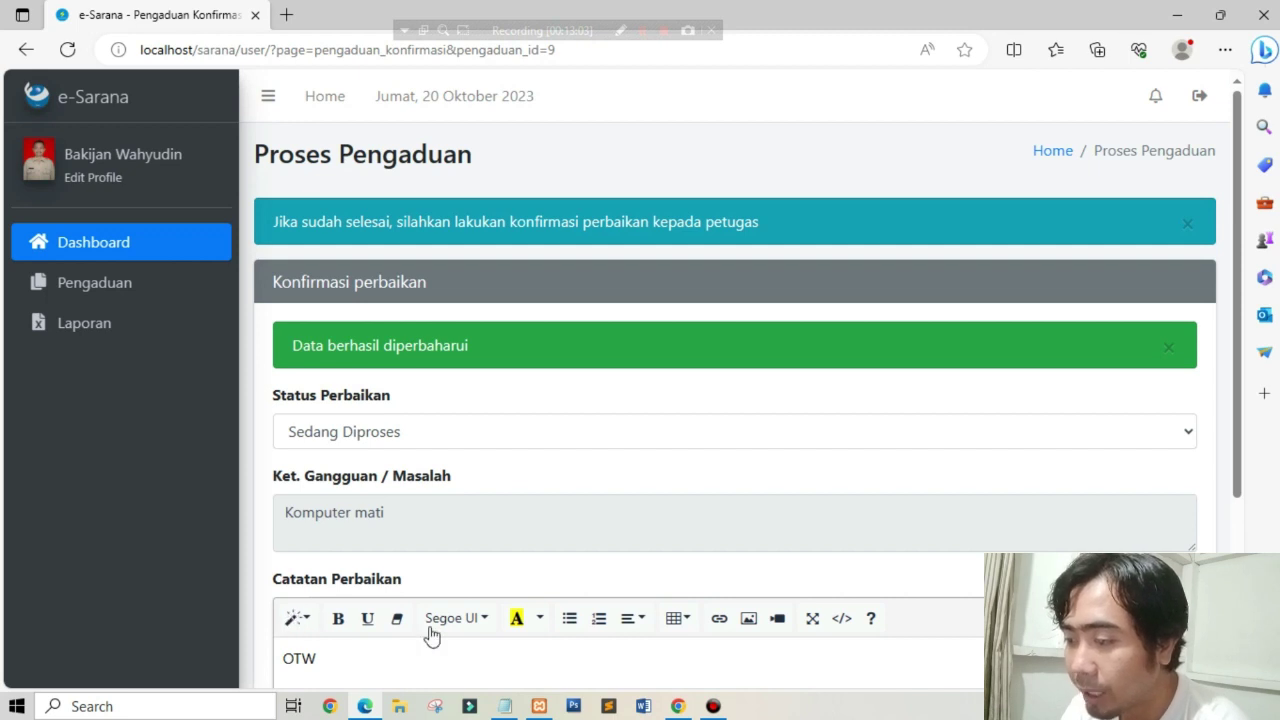
left_click(678, 706)
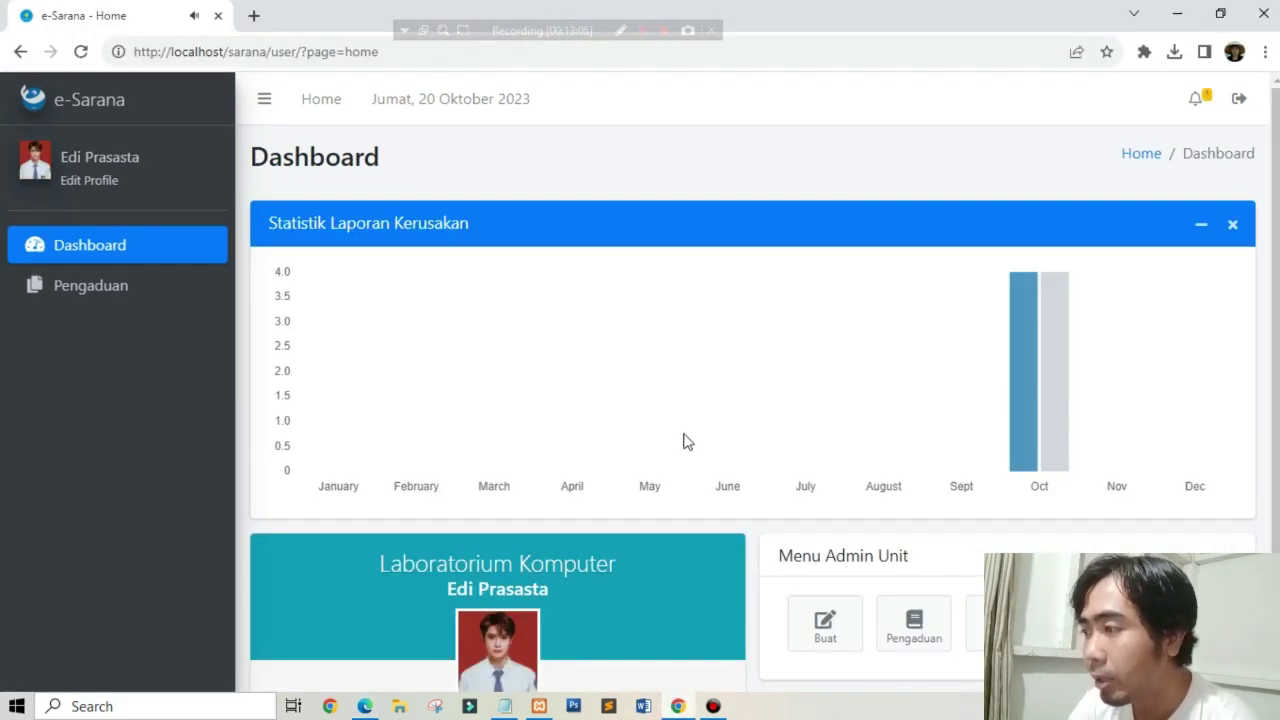
Step: Read the Berhasil Diperbaiki notification's details, then open the Pengaduan Saya list
left_click(1199, 101)
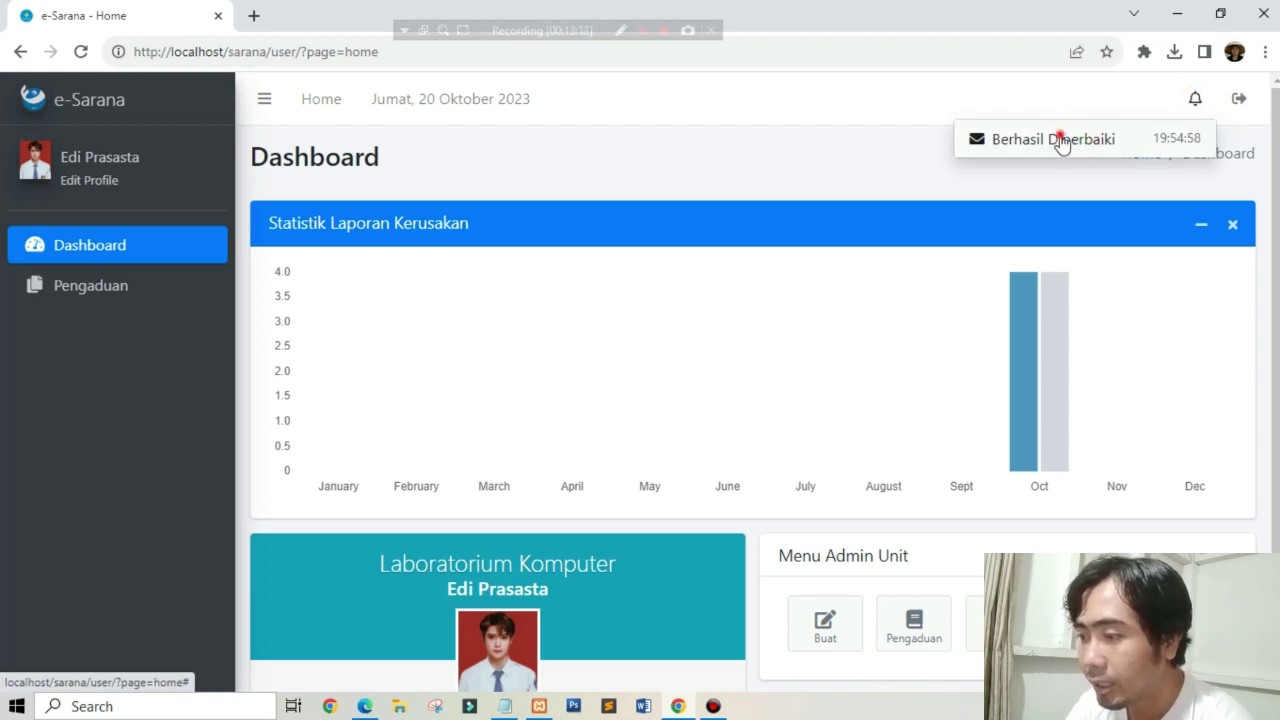
left_click(1060, 140)
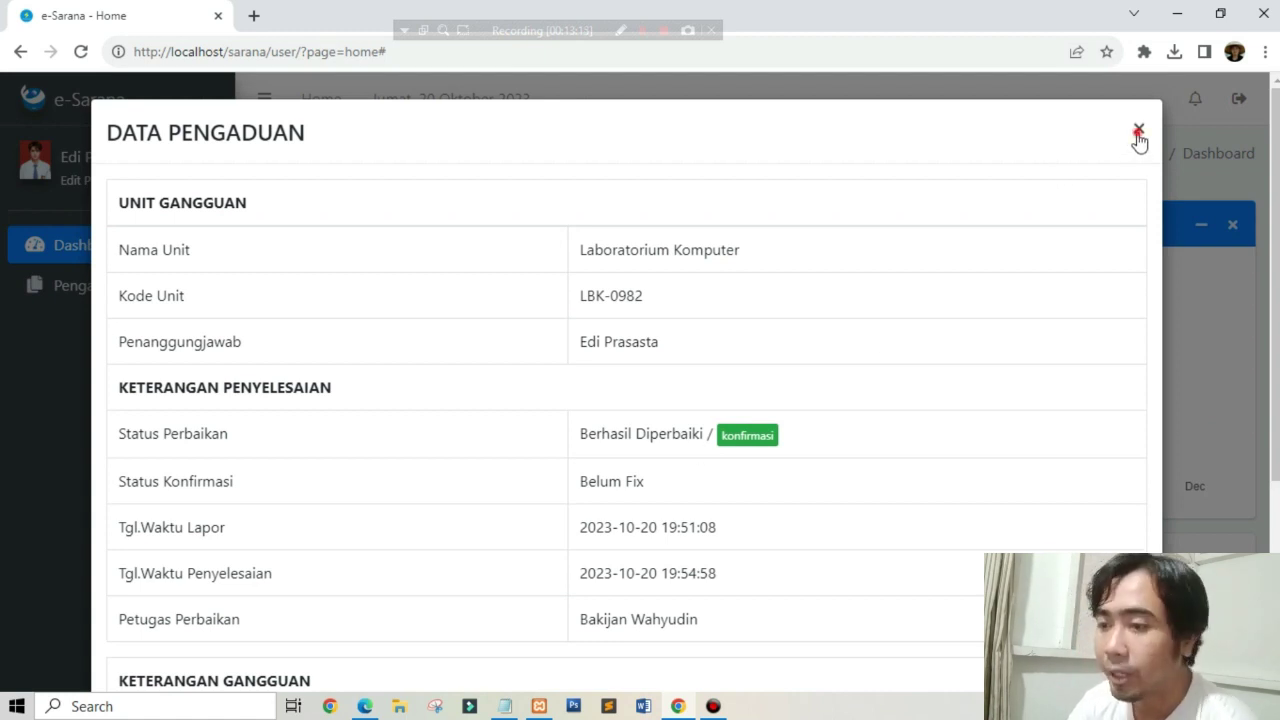
left_click(1138, 134)
left_click(127, 292)
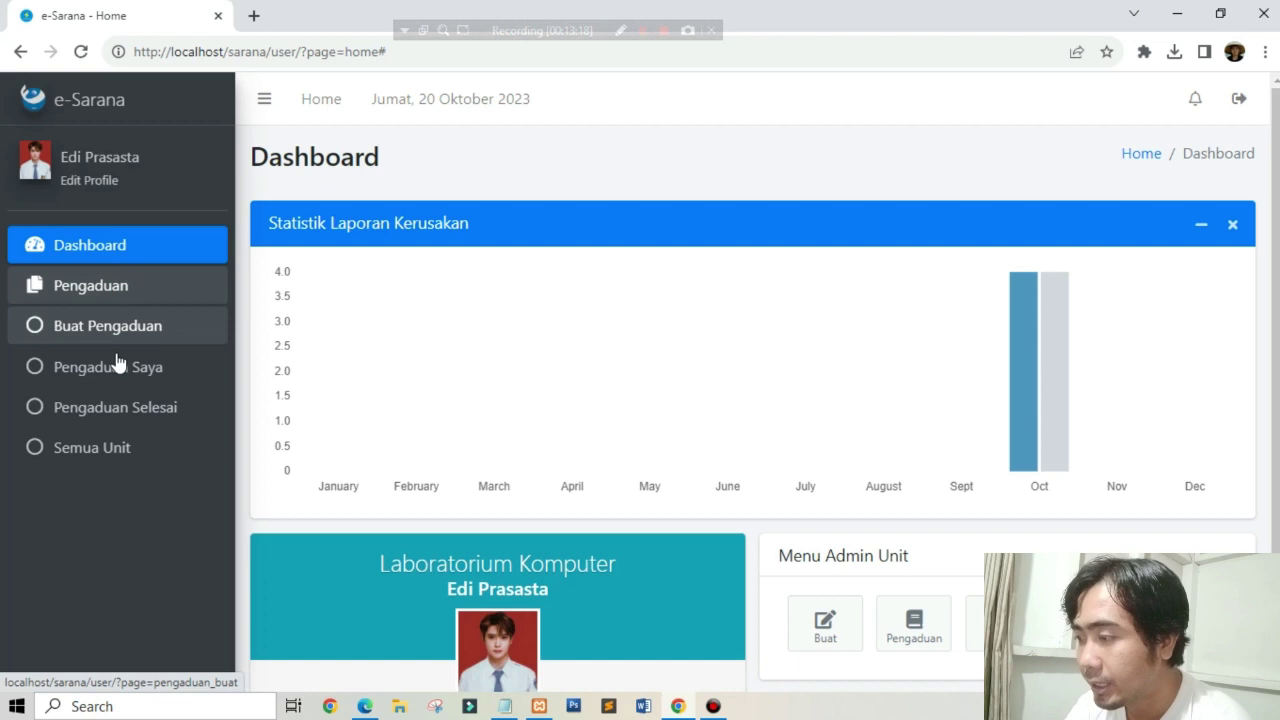
left_click(114, 366)
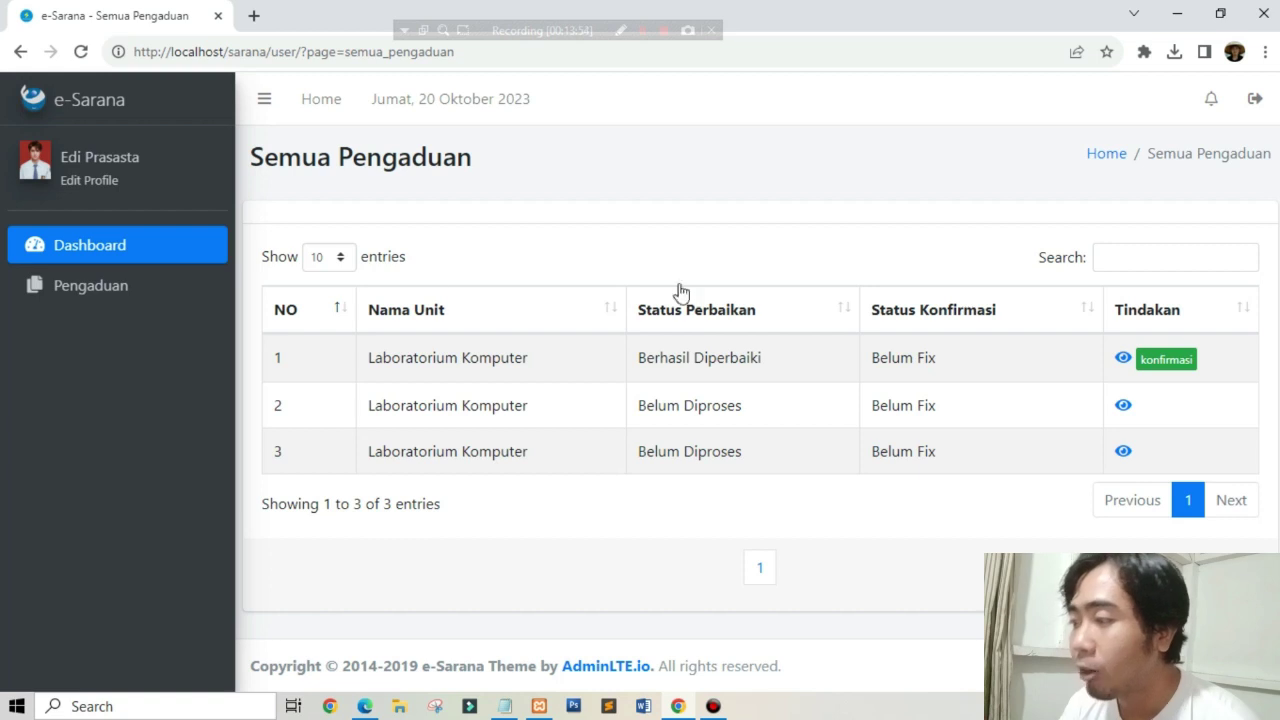
Step: Confirm complaint 1 as Fixed with the note 'Berhasil ok, makasih' and submit it
left_click(1172, 366)
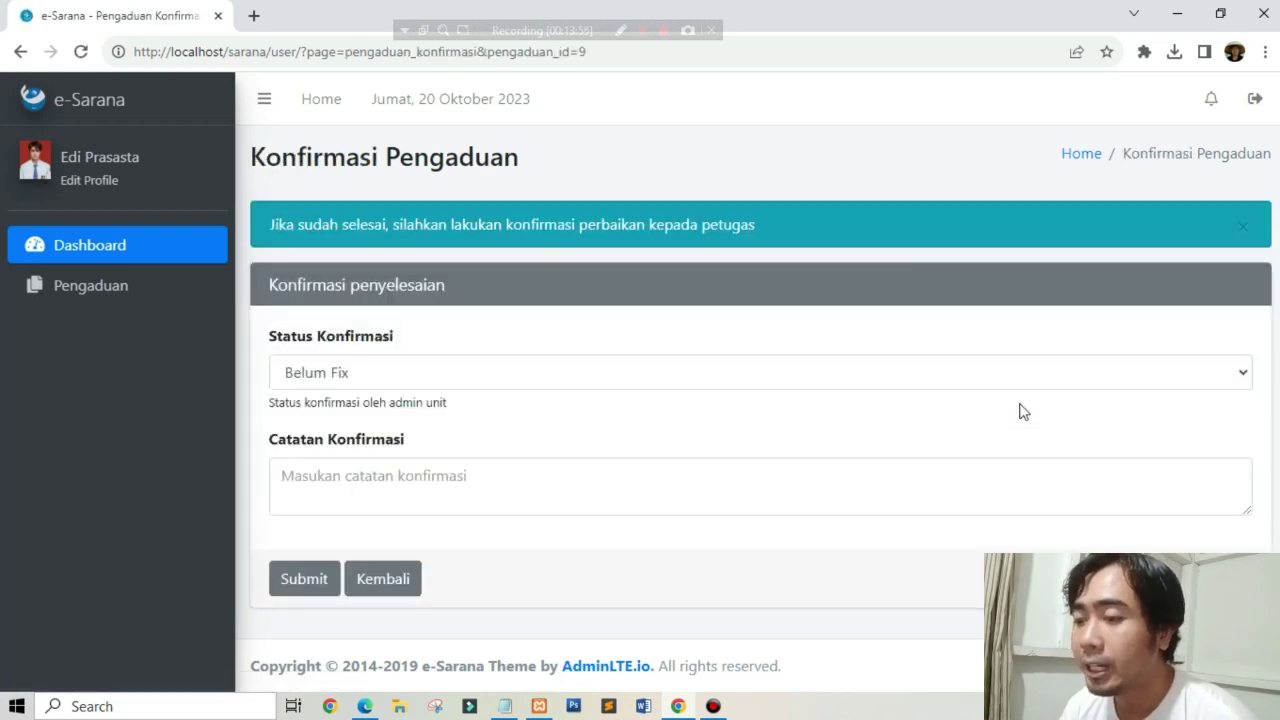
left_click(455, 363)
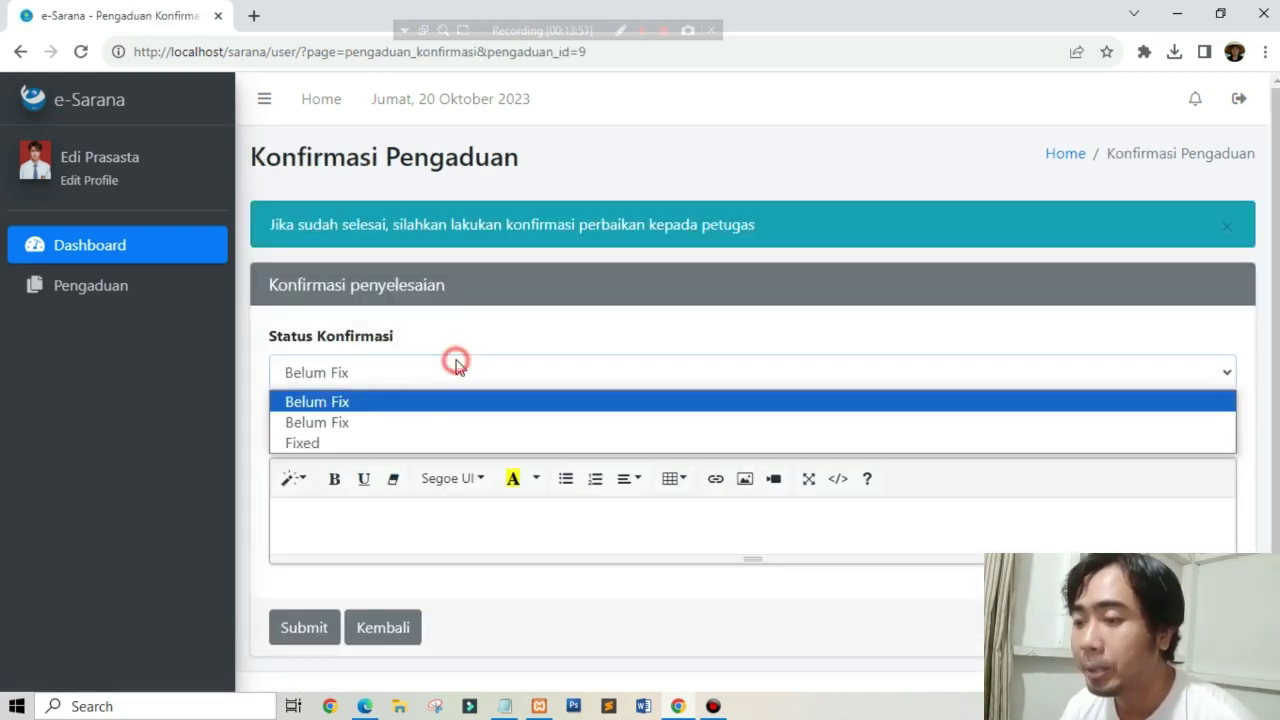
left_click(362, 443)
left_click(385, 528)
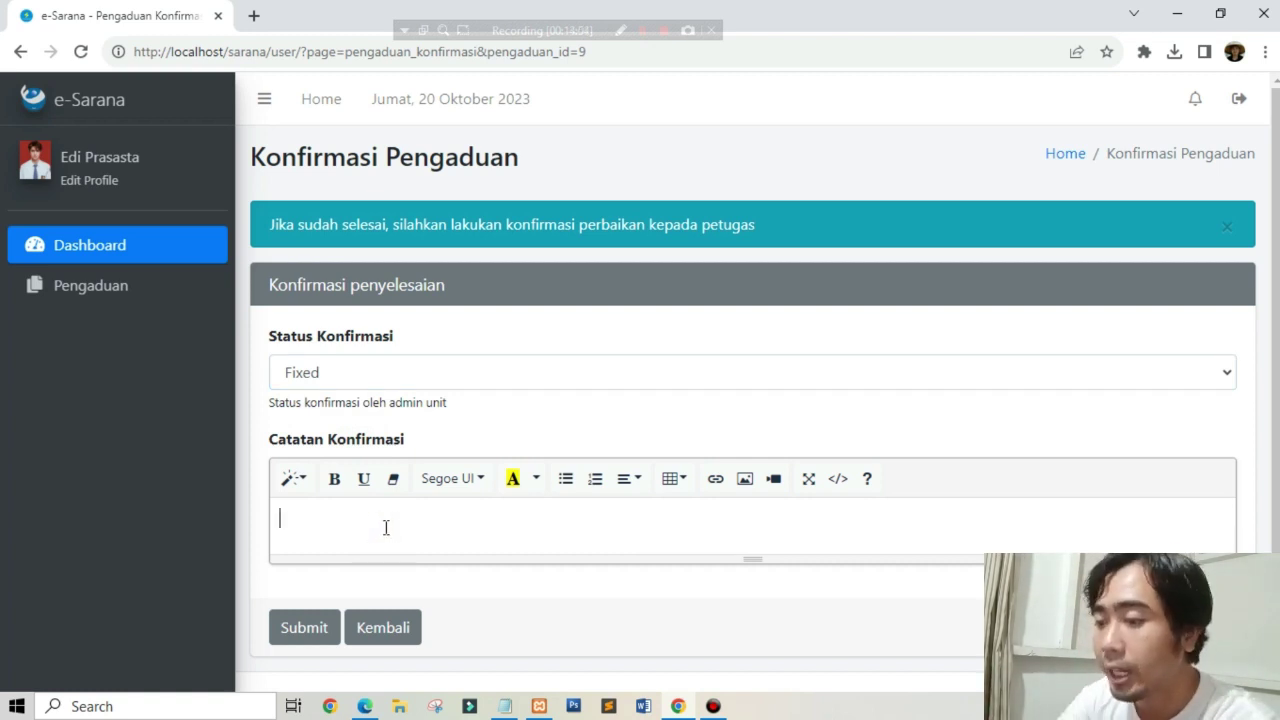
type("erhasil ok, makasih")
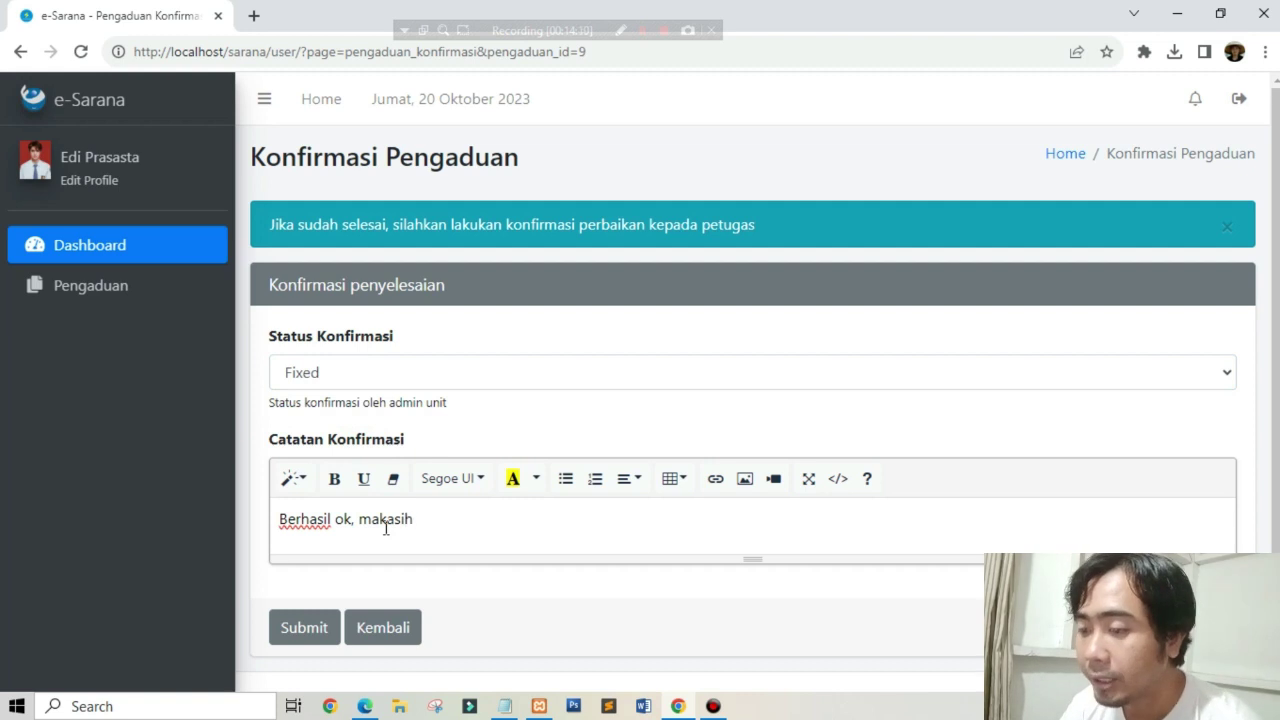
left_click(314, 630)
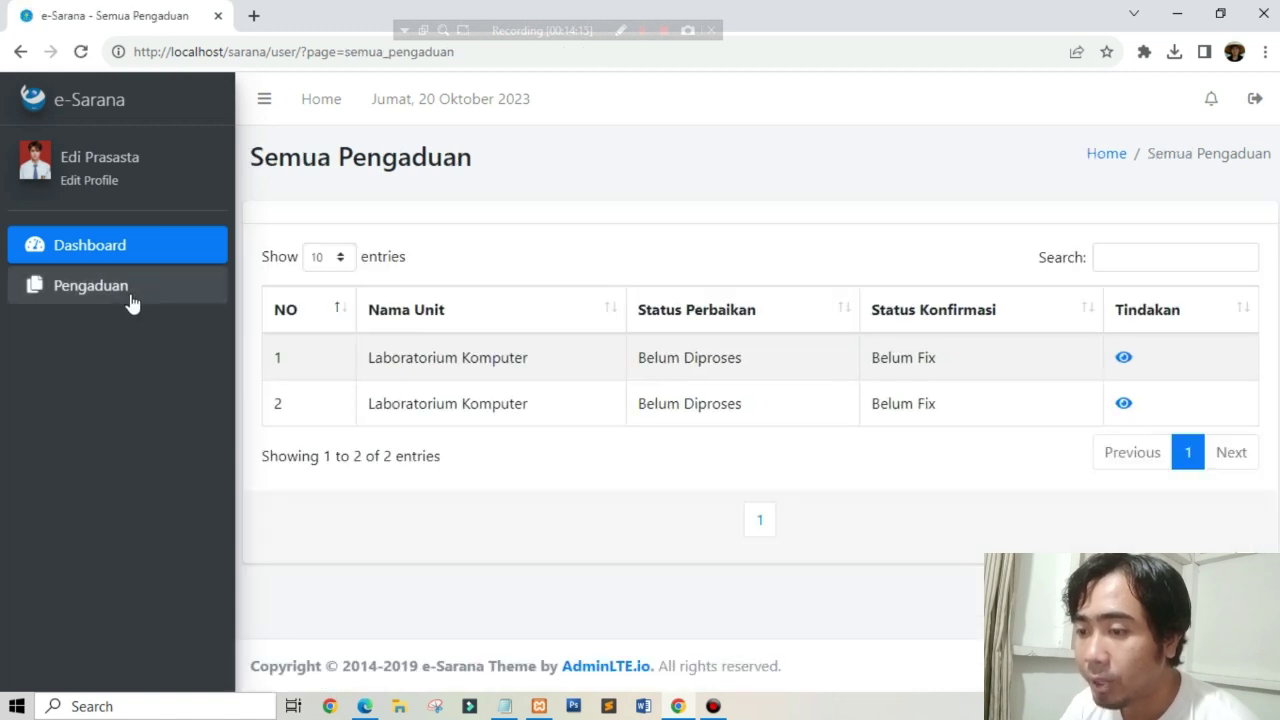
Step: In Pengaduan Selesai, view the details of the Fixed computer lab complaint
left_click(130, 298)
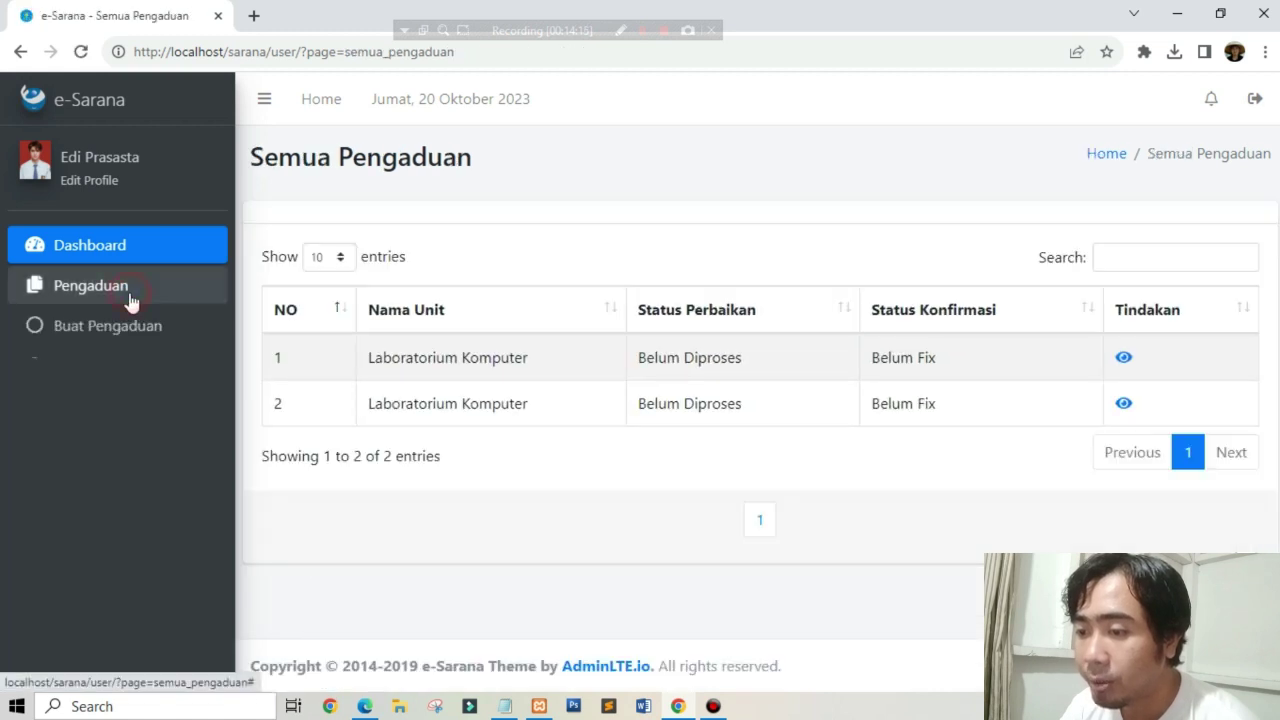
left_click(110, 407)
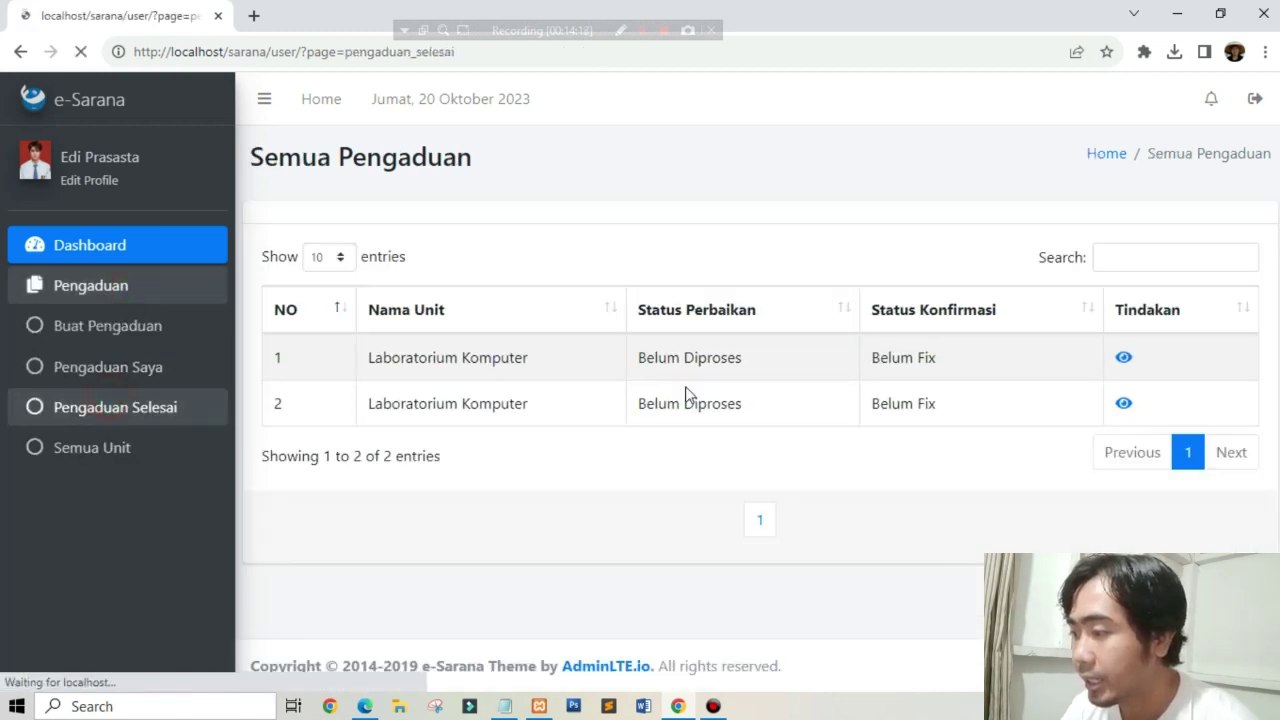
left_click(1157, 362)
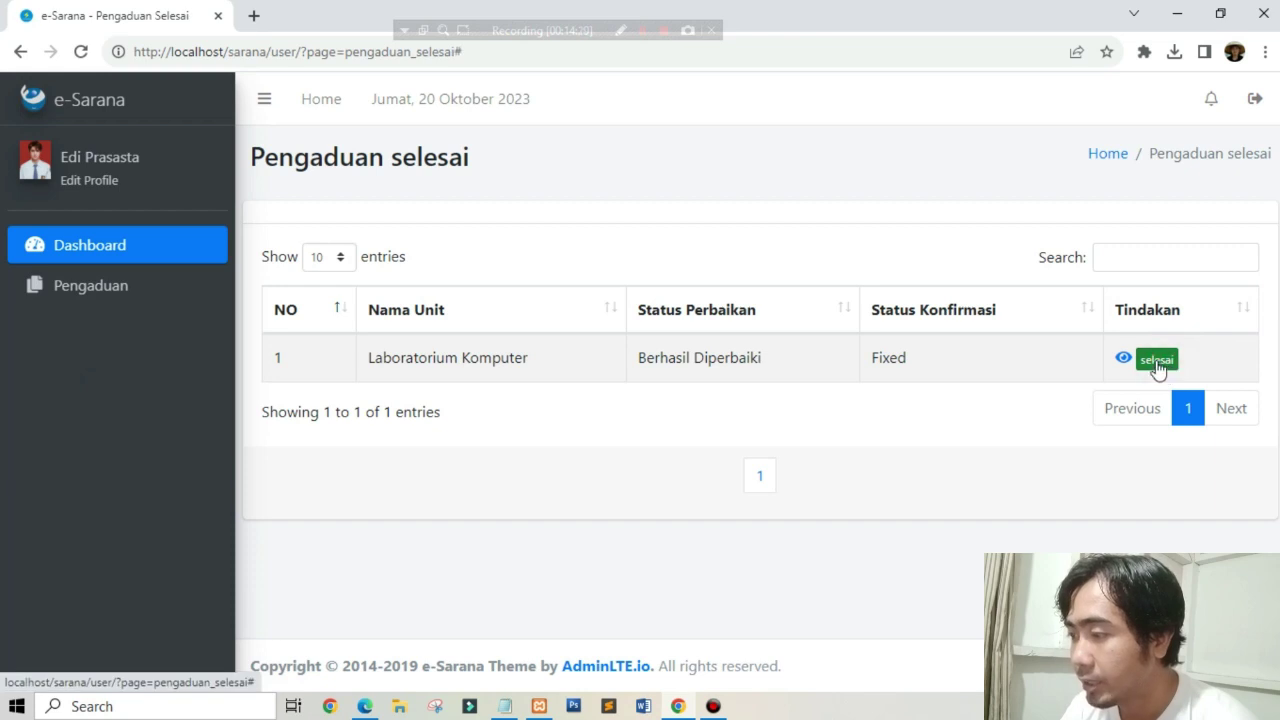
left_click(1120, 355)
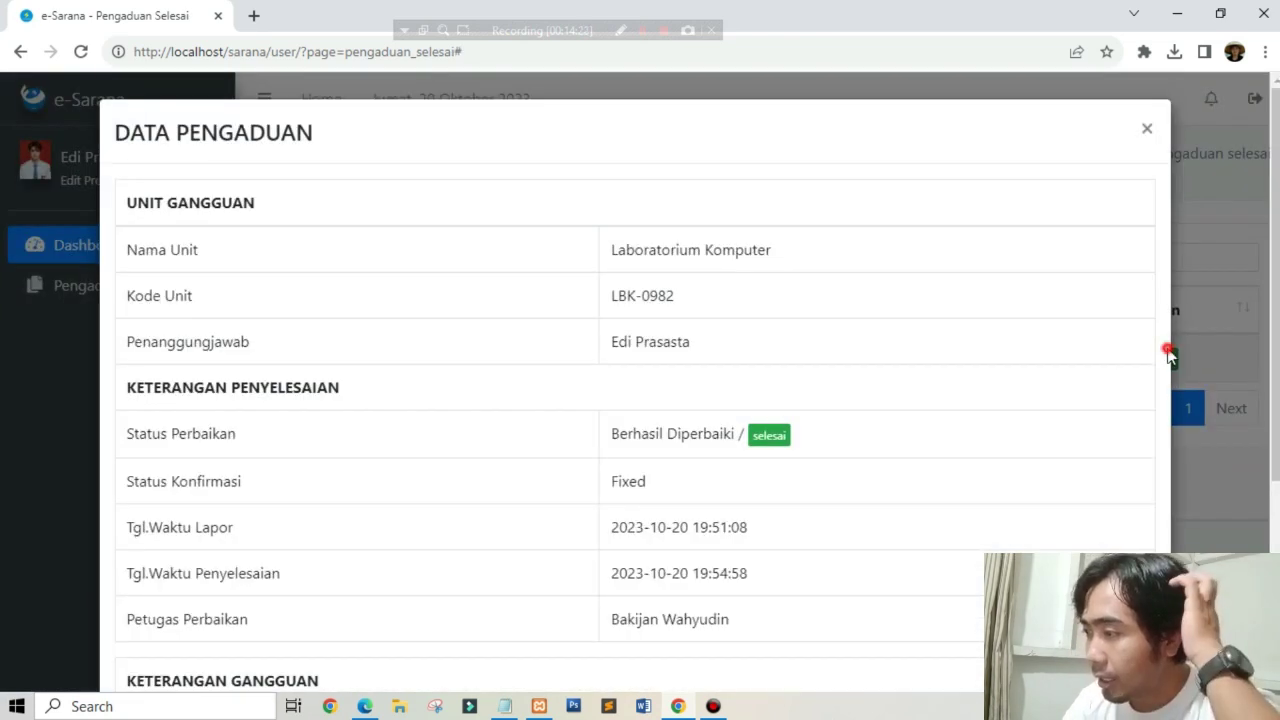
left_click(1147, 129)
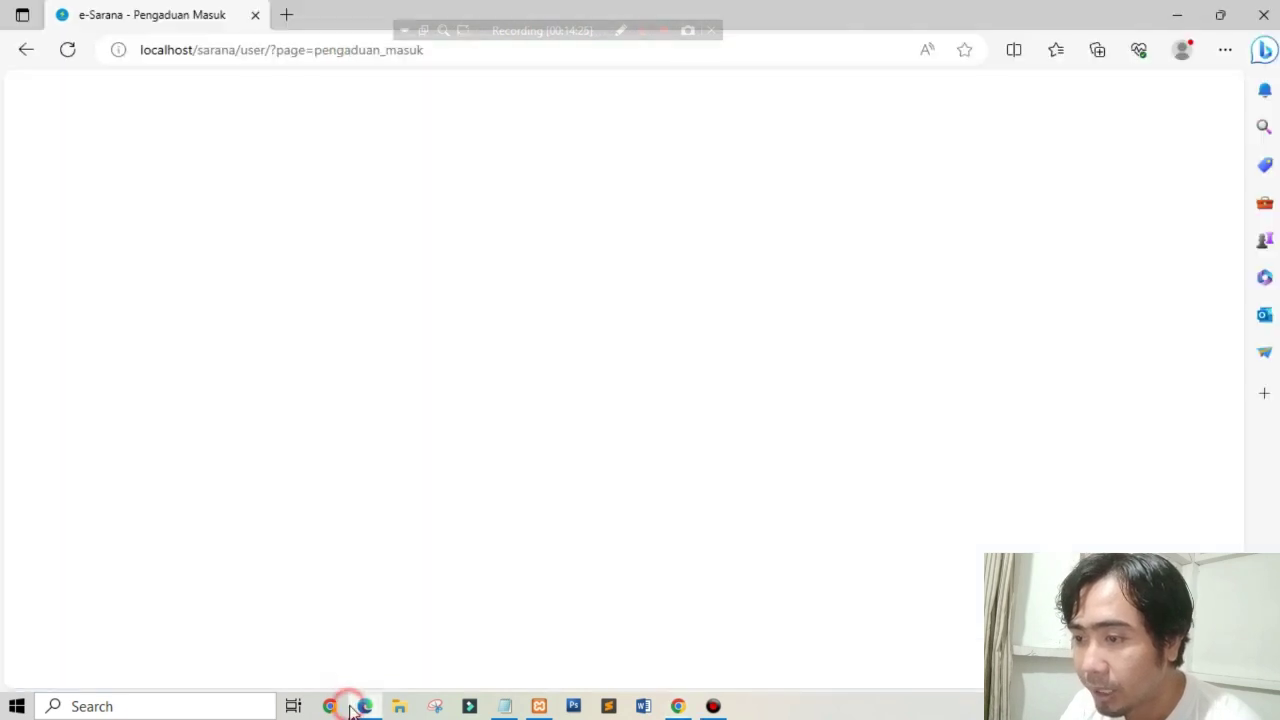
Step: In the repair officer's Edge window, reload and open Pengaduan Selesai showing five completed repairs
left_click(360, 706)
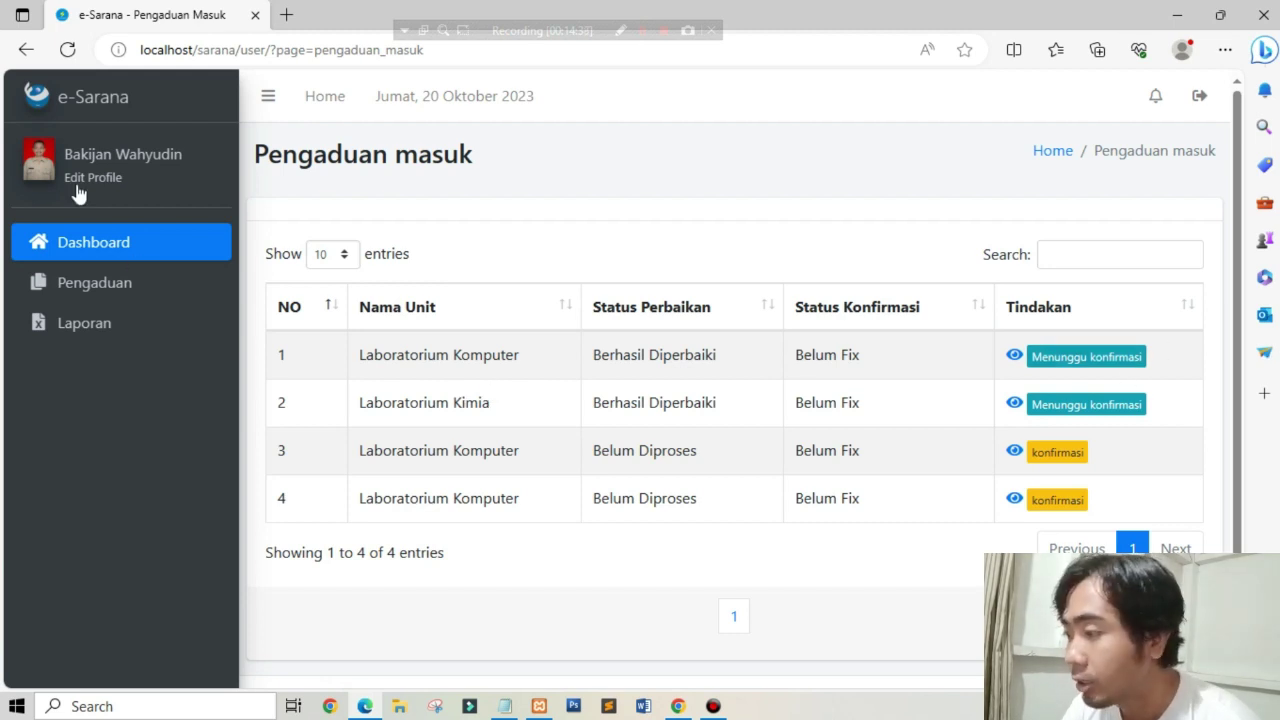
left_click(70, 53)
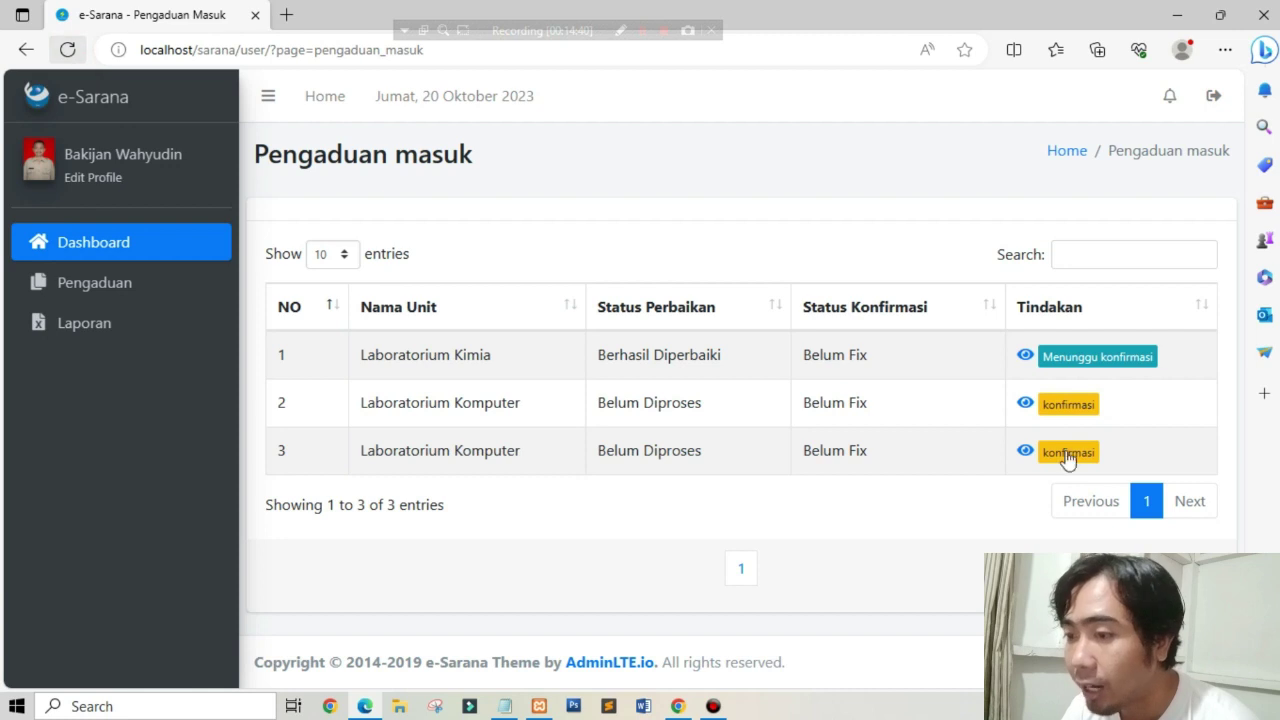
left_click(108, 285)
left_click(103, 362)
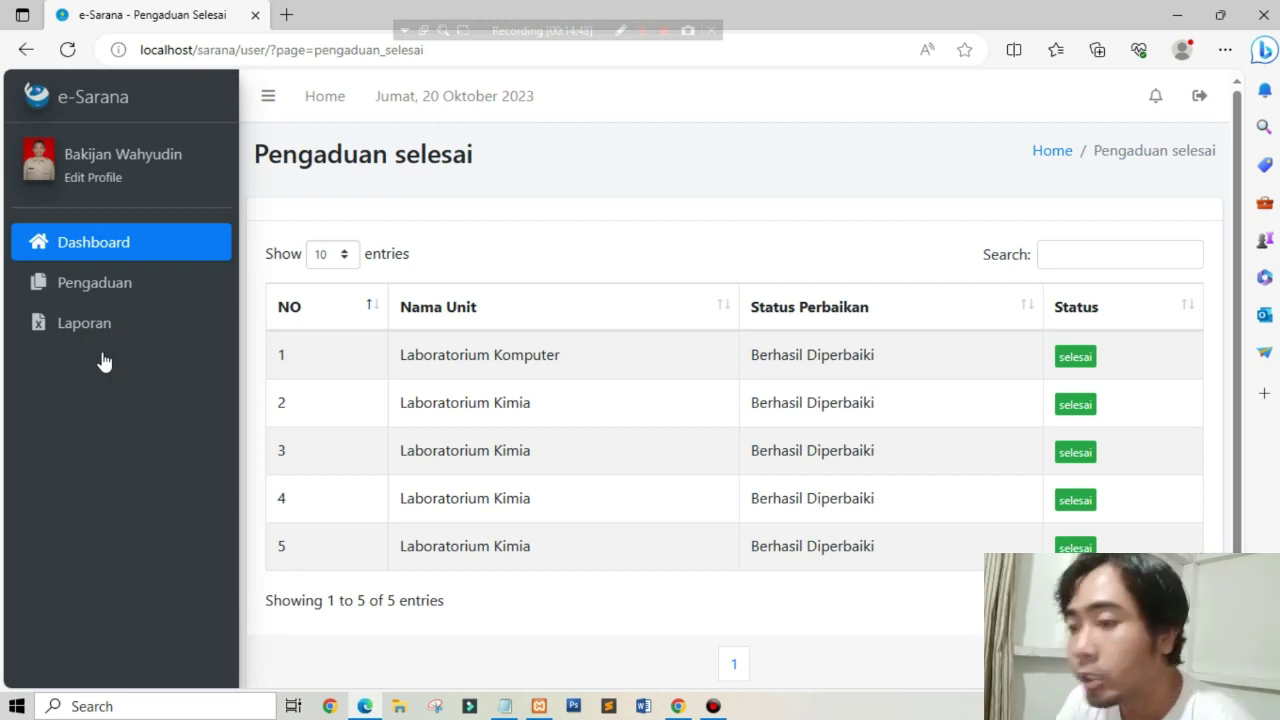
Step: On the Laporan page, set the report period from 2023-10-01 to 2023-10-20
left_click(106, 338)
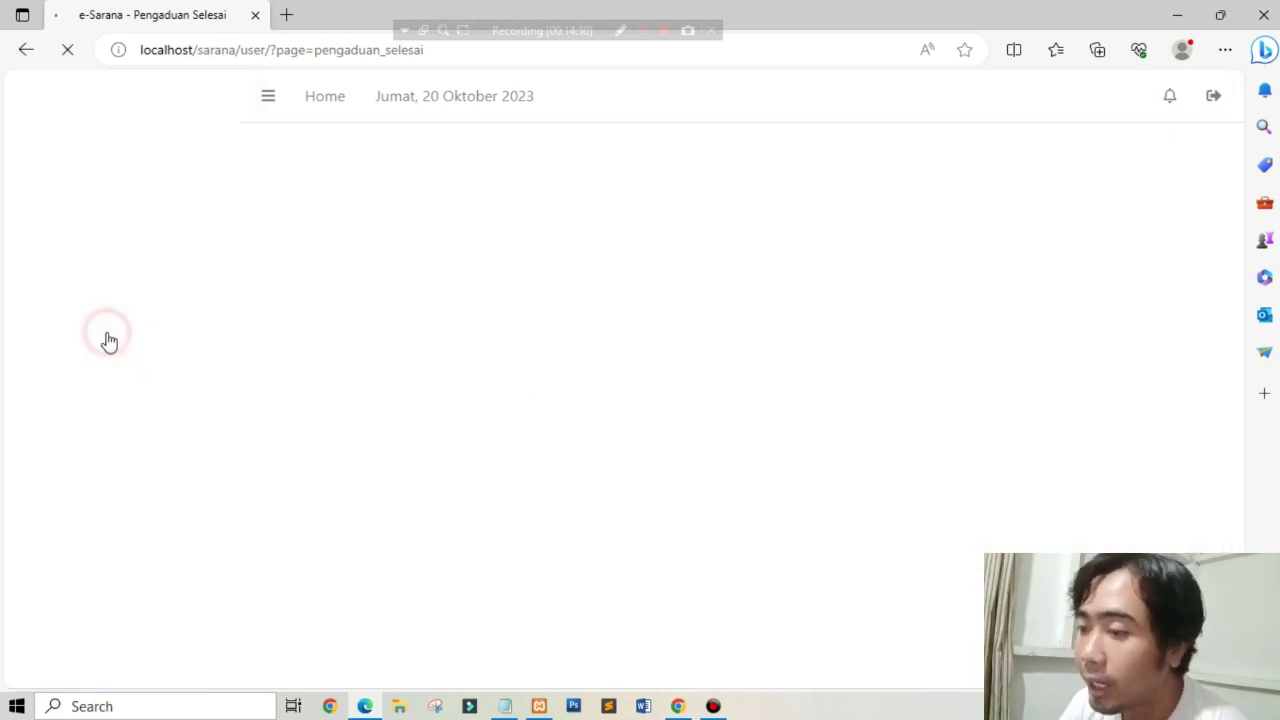
left_click(449, 316)
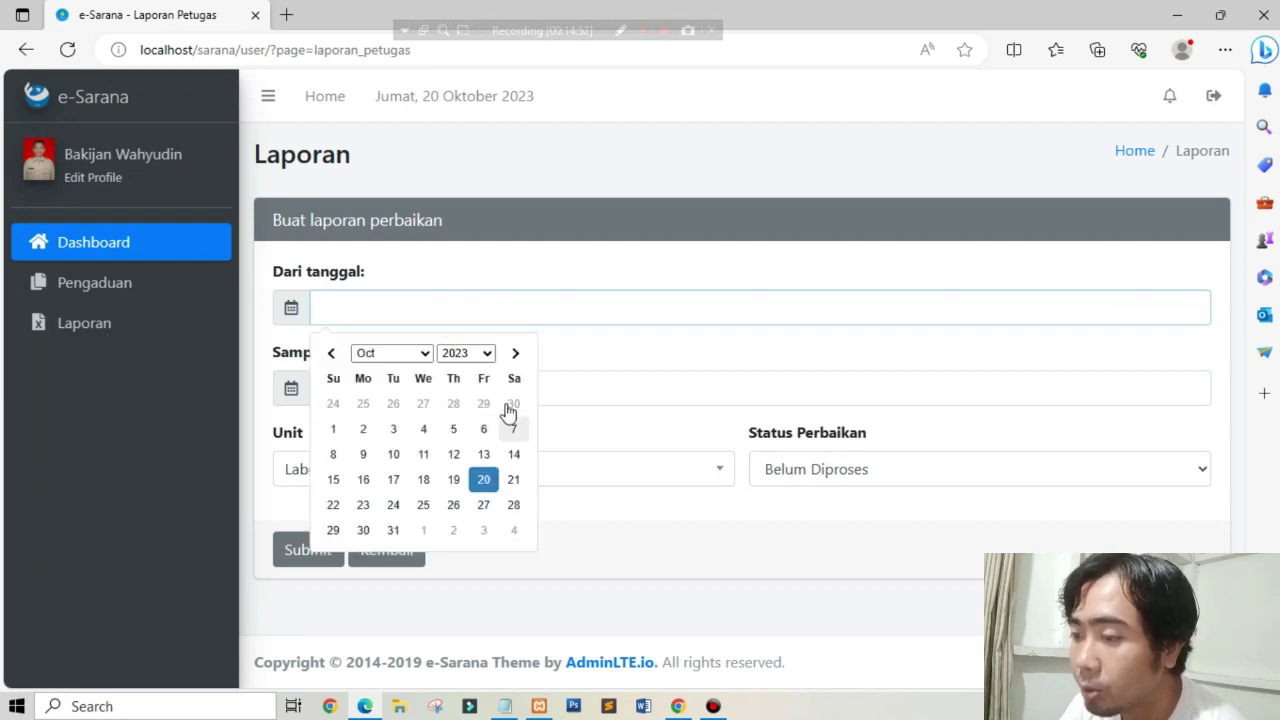
left_click(333, 429)
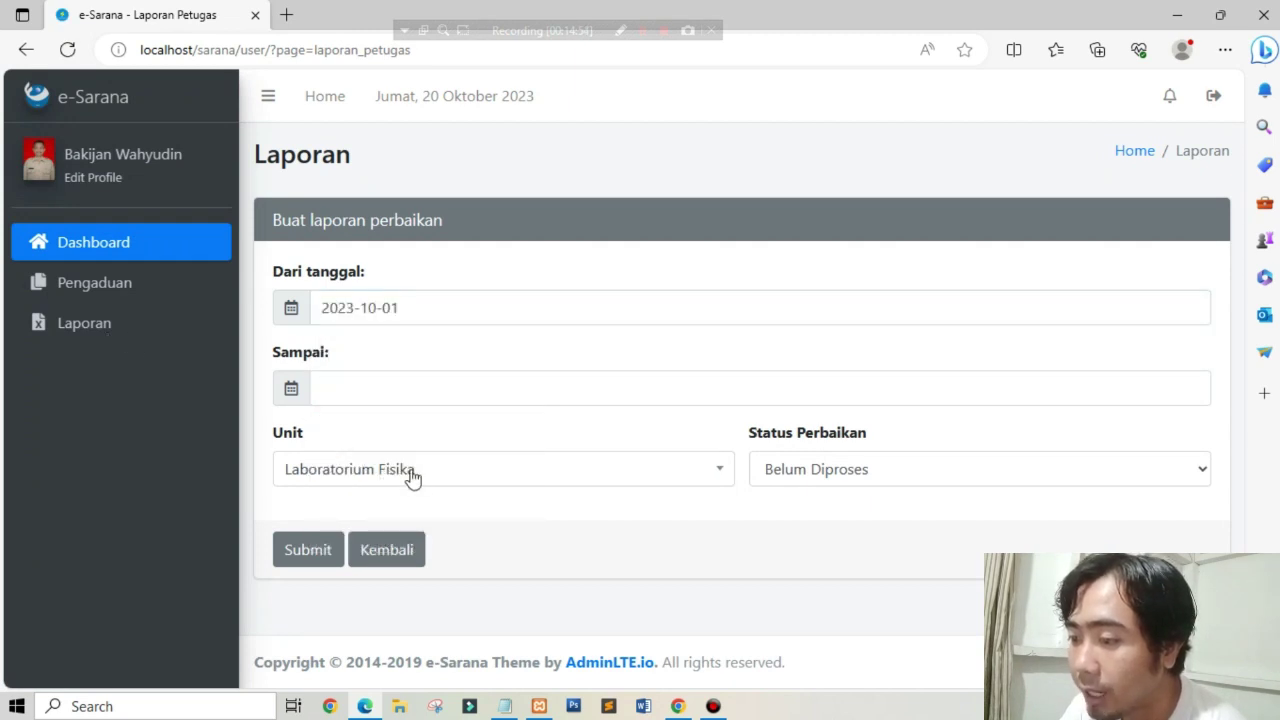
left_click(474, 392)
left_click(494, 551)
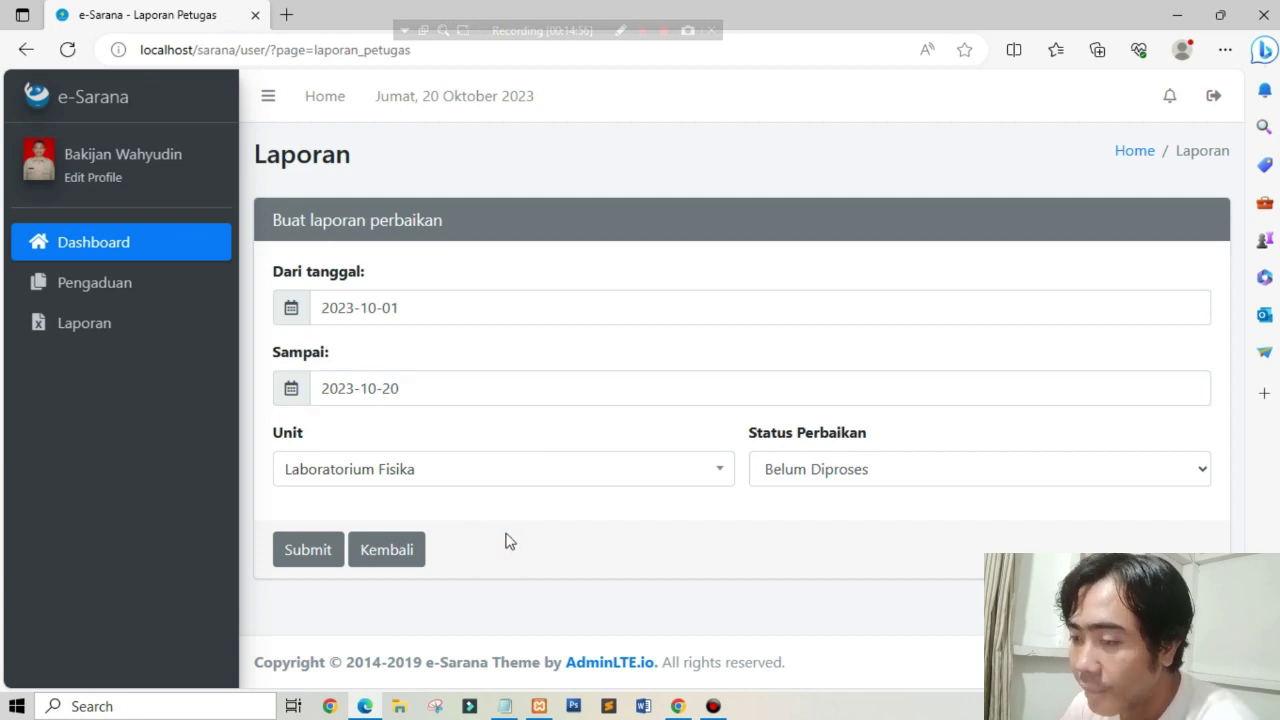
Step: Filter by Laboratorium Komputer and Berhasil Diperbaiki, export the report, and open the download
left_click(608, 470)
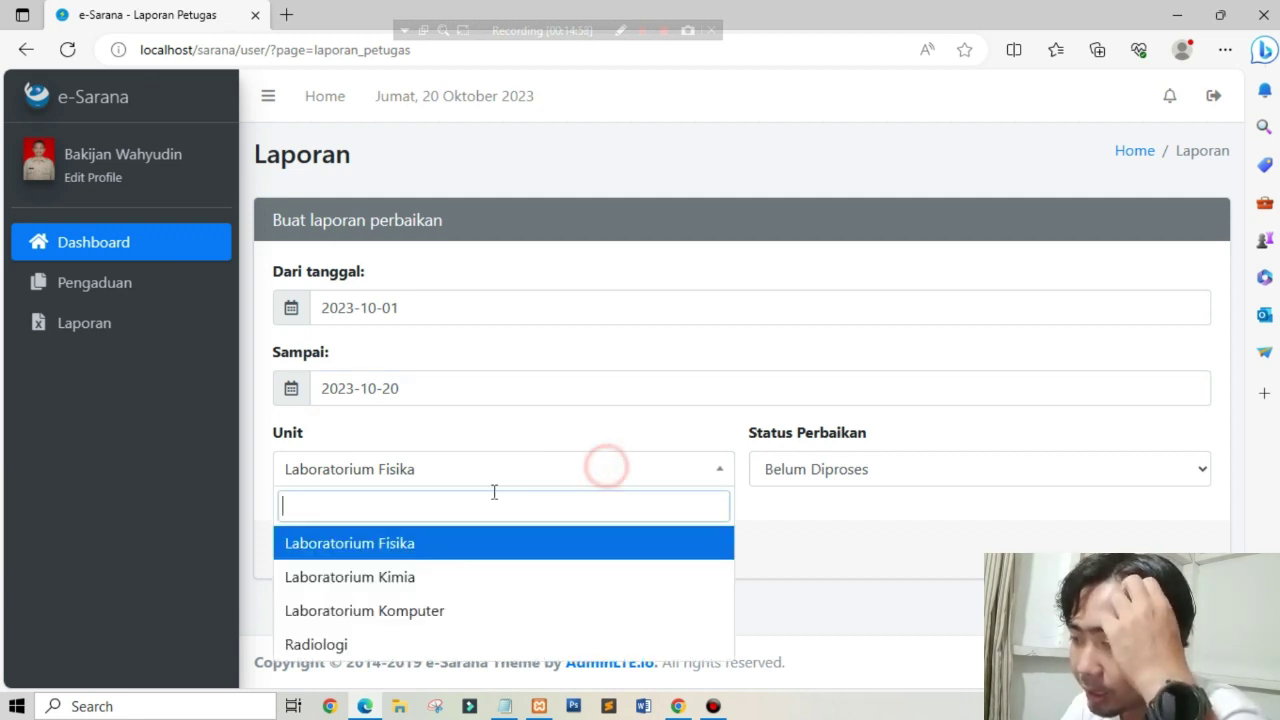
left_click(380, 604)
left_click(866, 466)
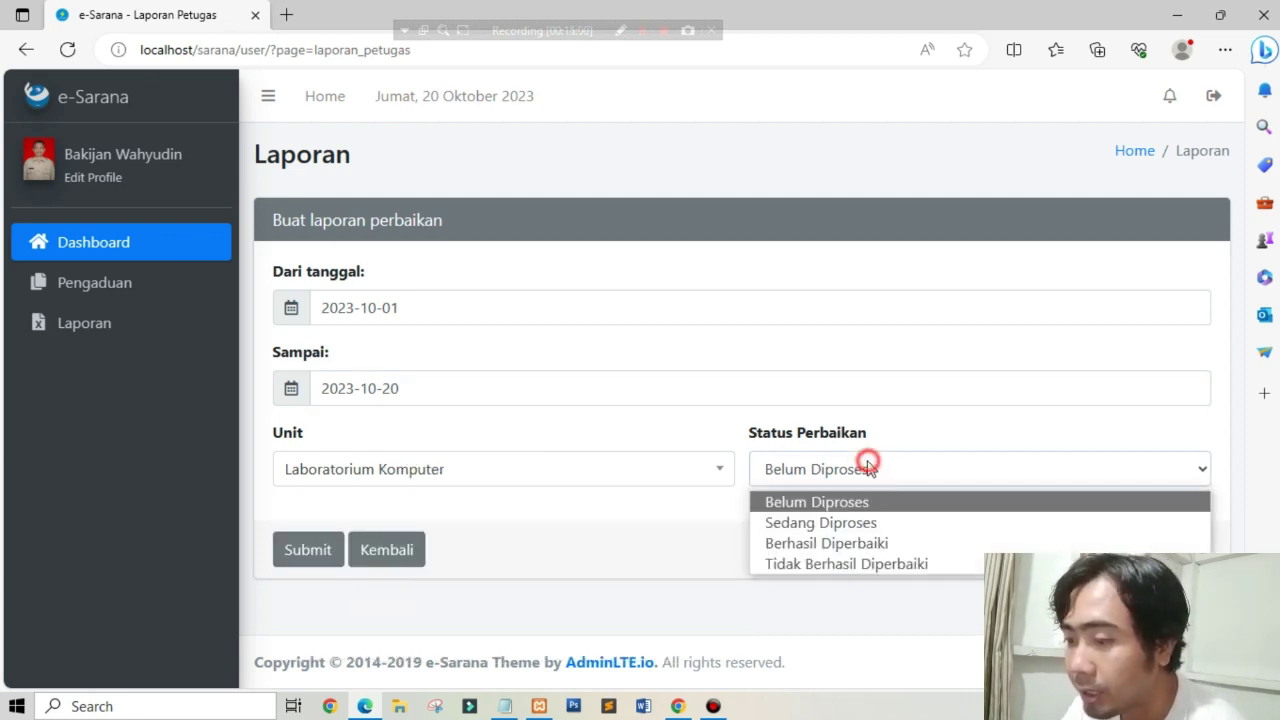
left_click(823, 539)
left_click(303, 550)
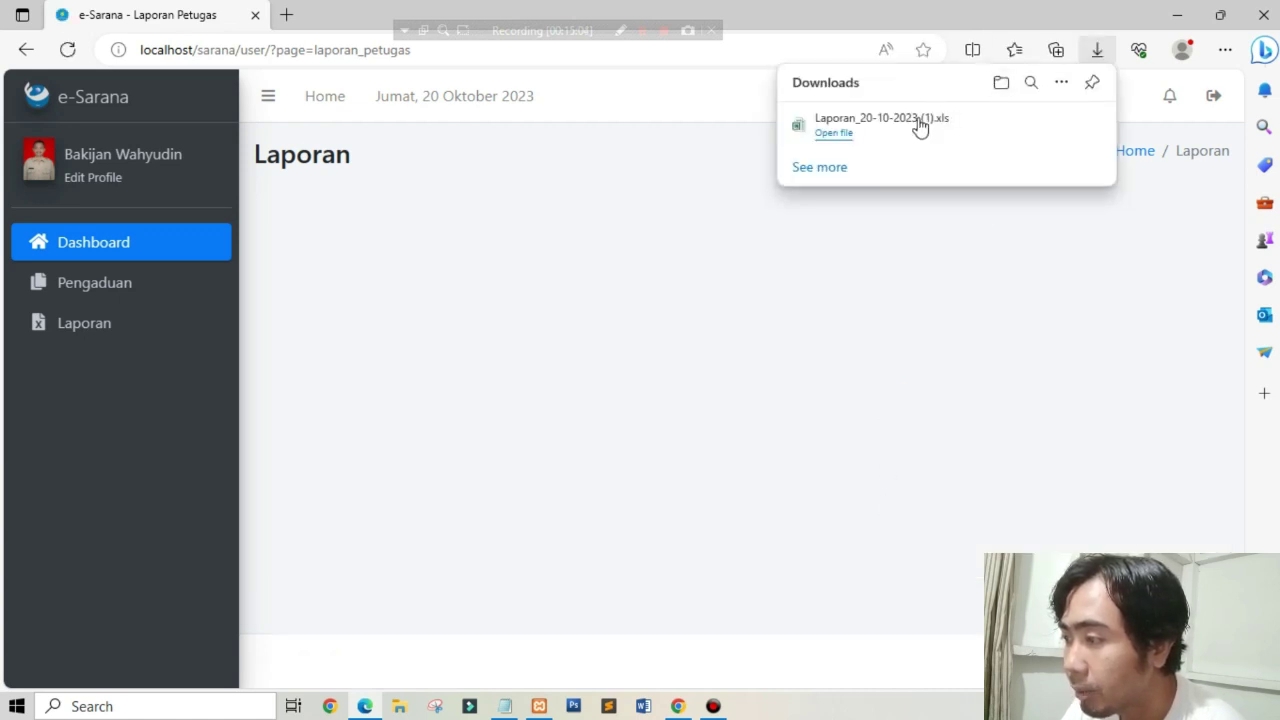
left_click(878, 128)
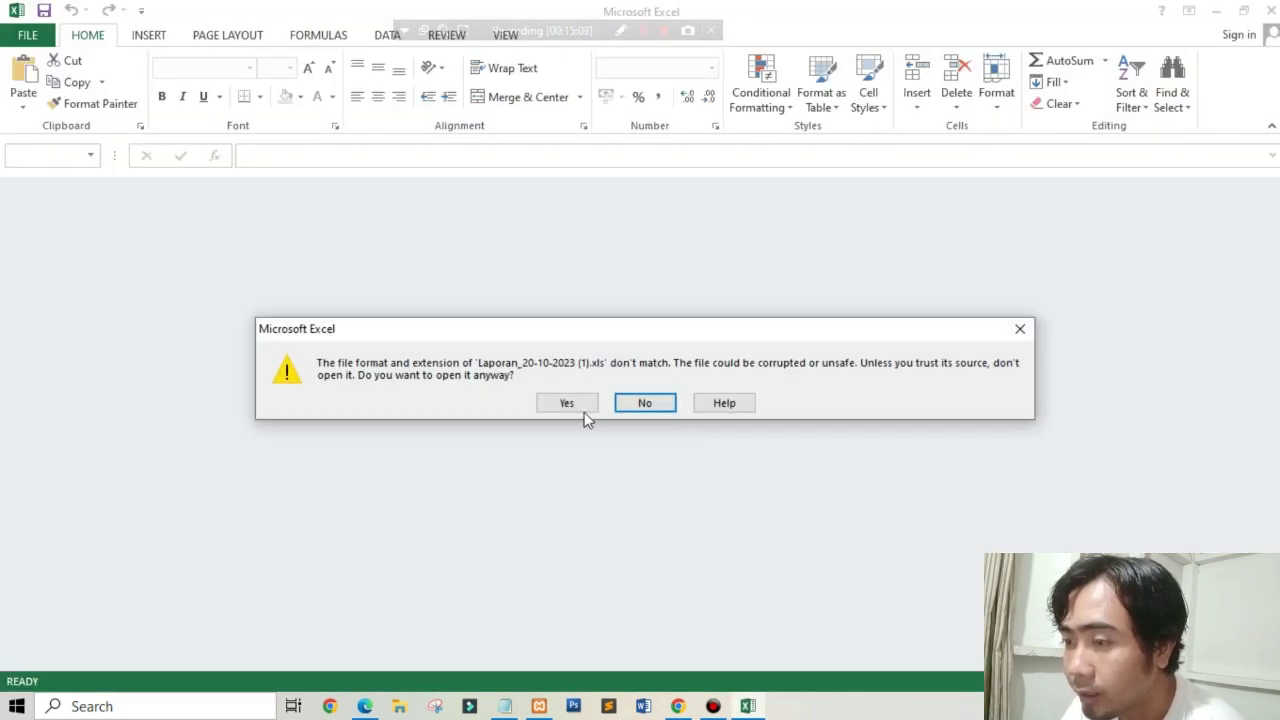
Step: Open Laporan_20-10-2023 (1).xls in Excel, review its Komputer mati row, and close it
left_click(583, 413)
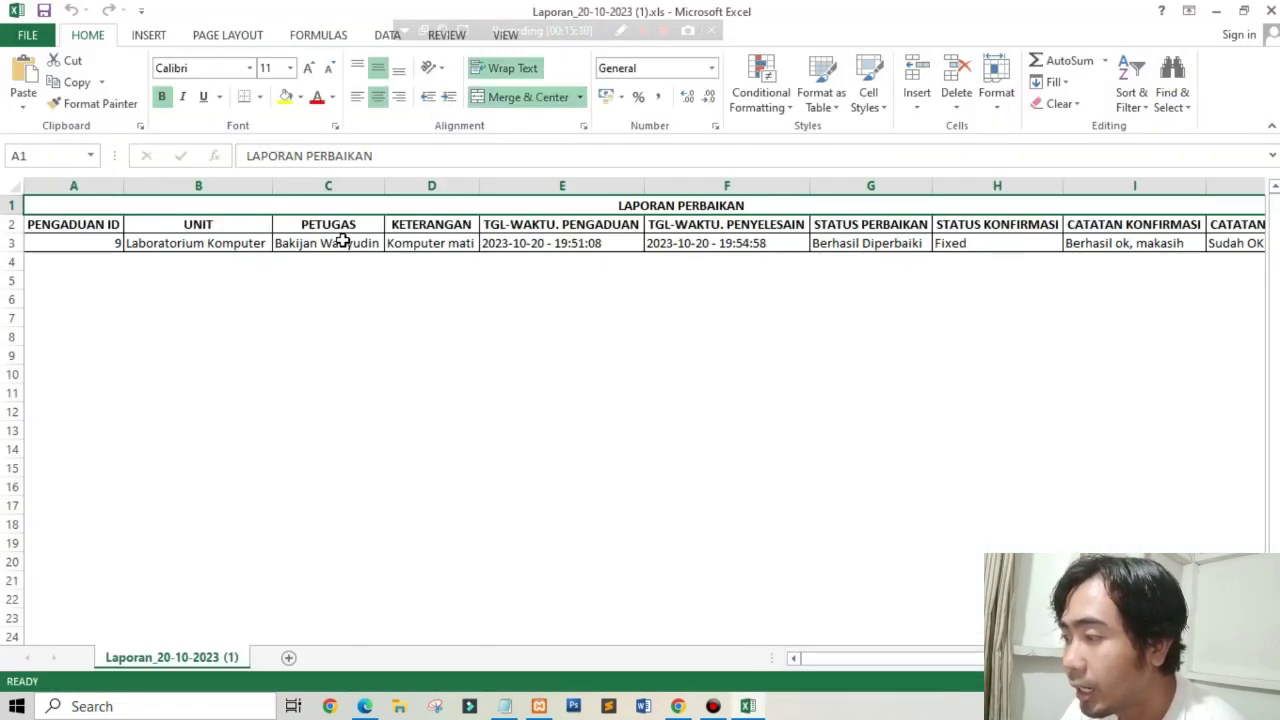
left_click_drag(826, 658, 694, 657)
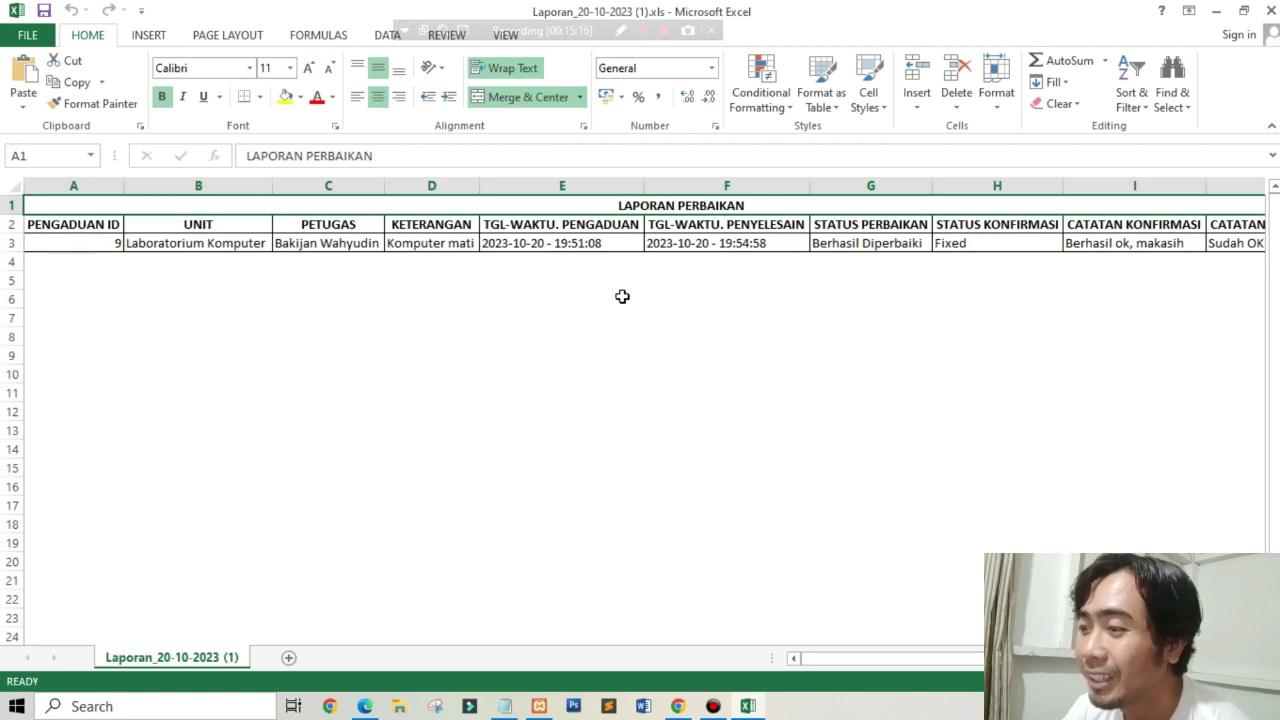
left_click(651, 372)
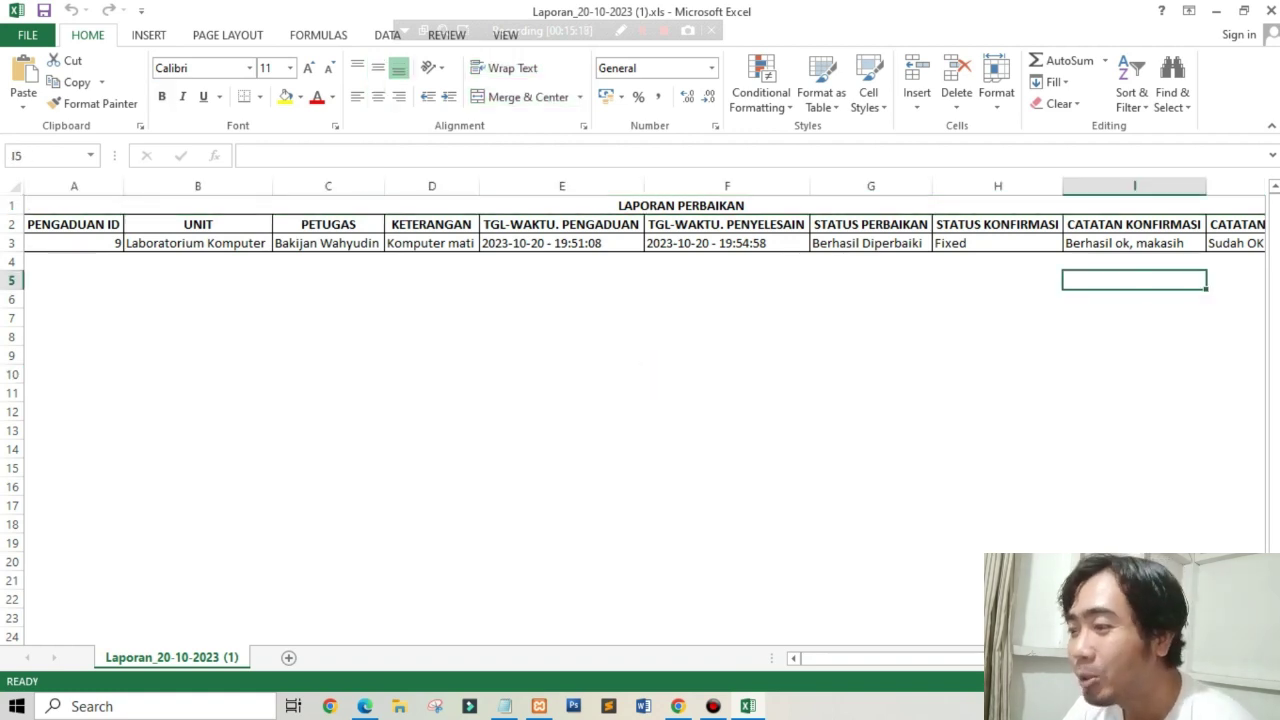
left_click(1271, 11)
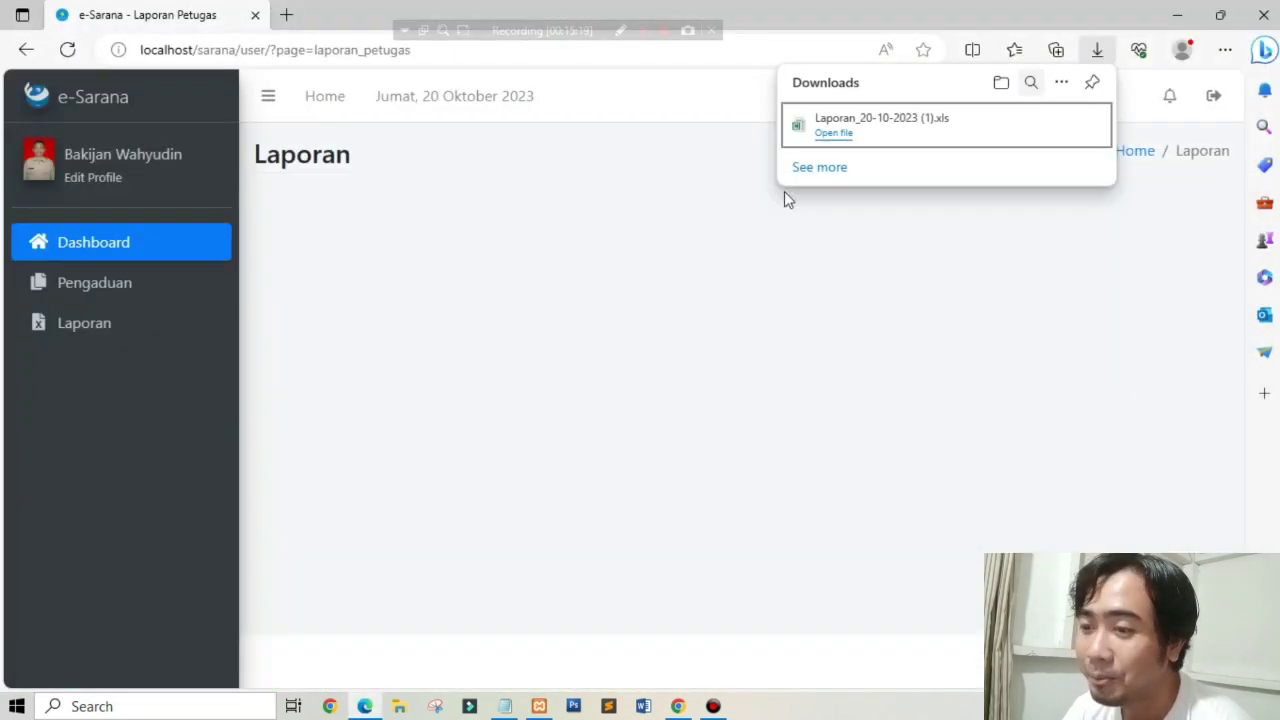
Step: Close the downloads list, reload the empty Laporan form, and begin signing out of petugas
left_click(688, 285)
left_click(40, 340)
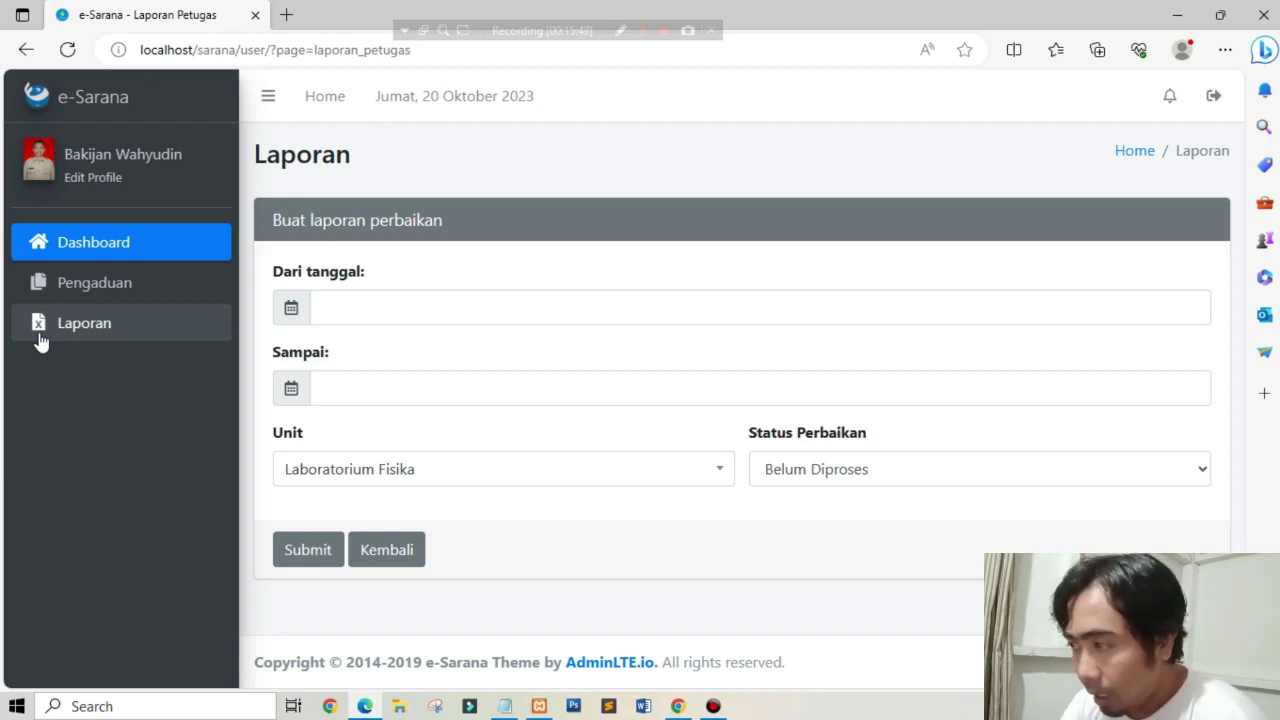
left_click(1213, 95)
Step: Sign out of the petugas session in Edge and the admin unit session in Chrome
left_click(825, 250)
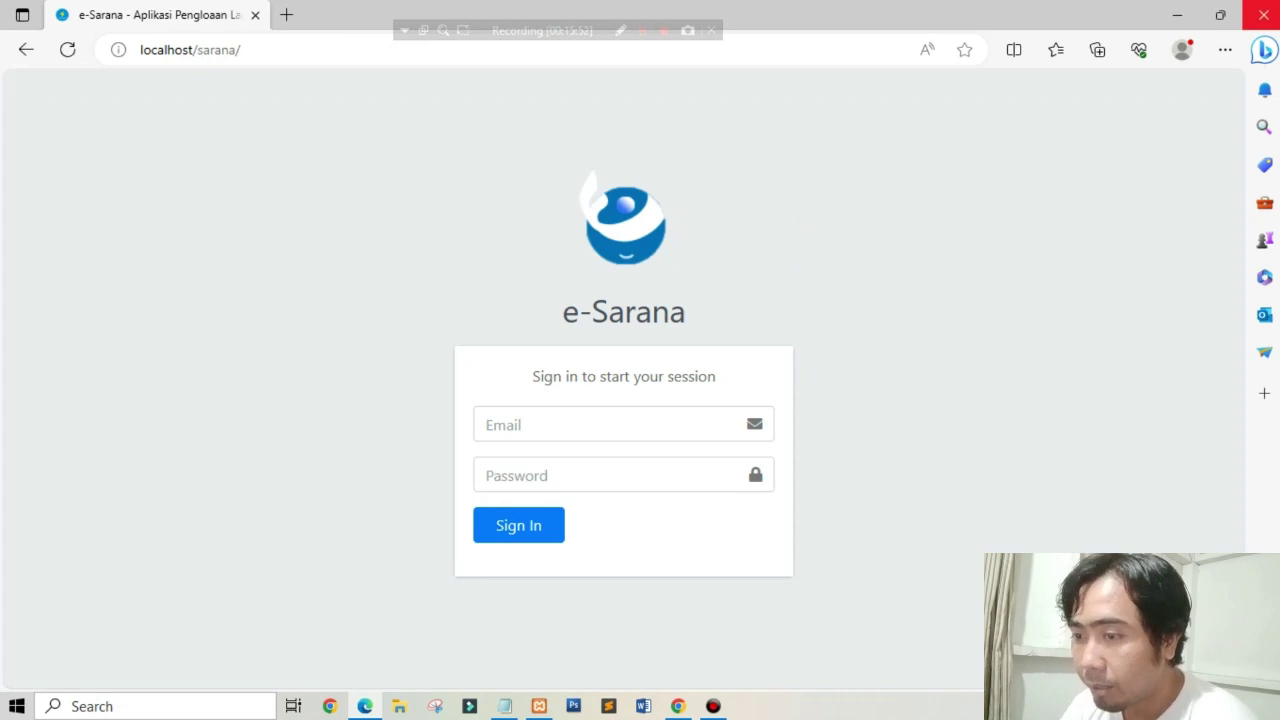
key("alt+Tab")
left_click(126, 250)
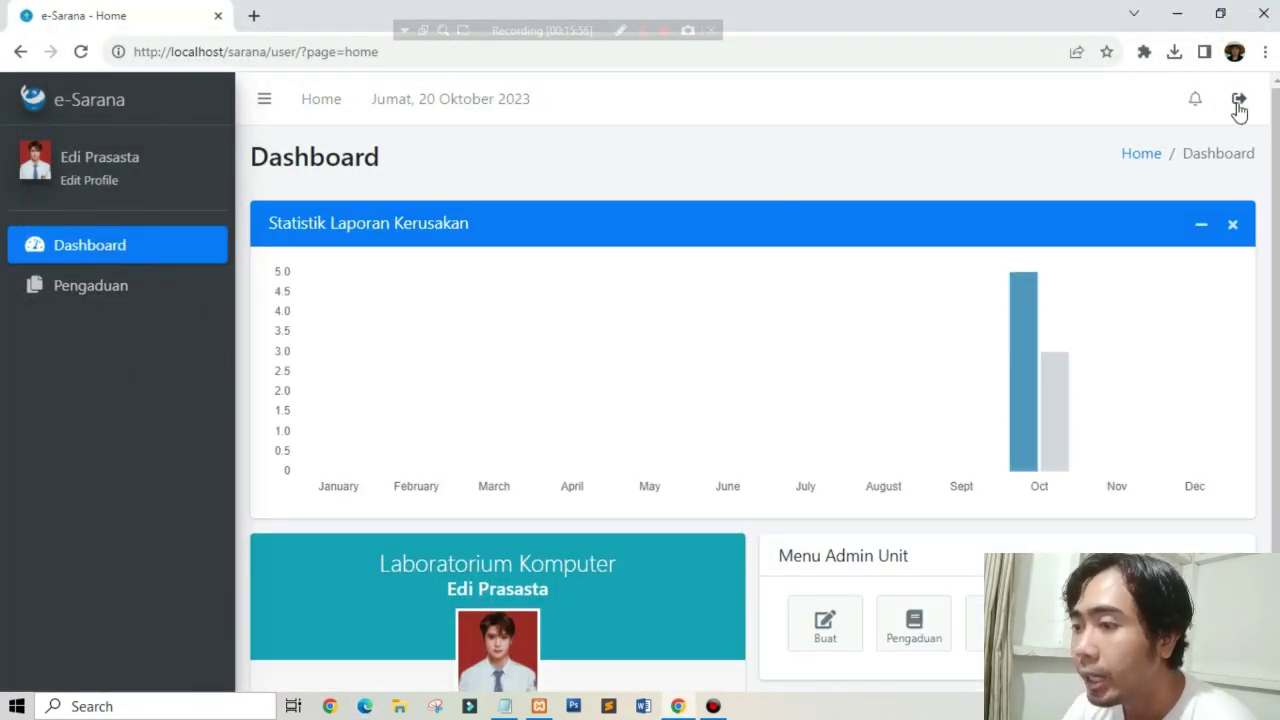
left_click(1239, 98)
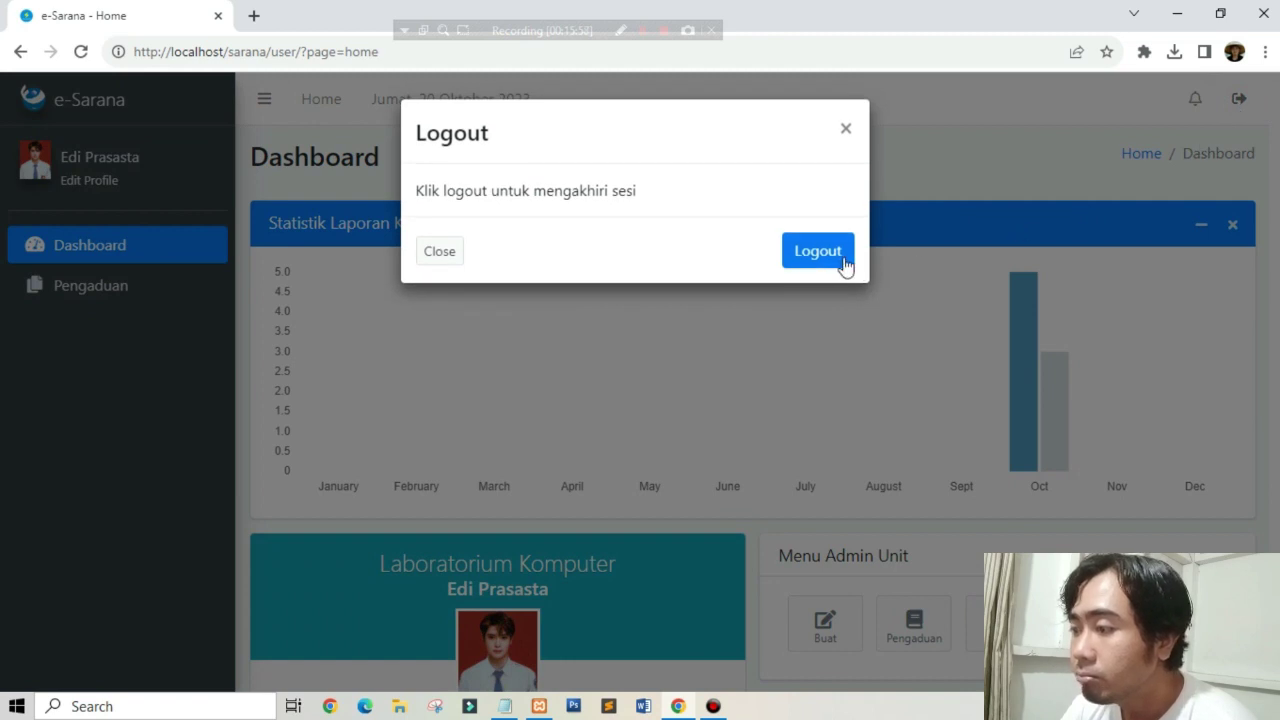
left_click(843, 258)
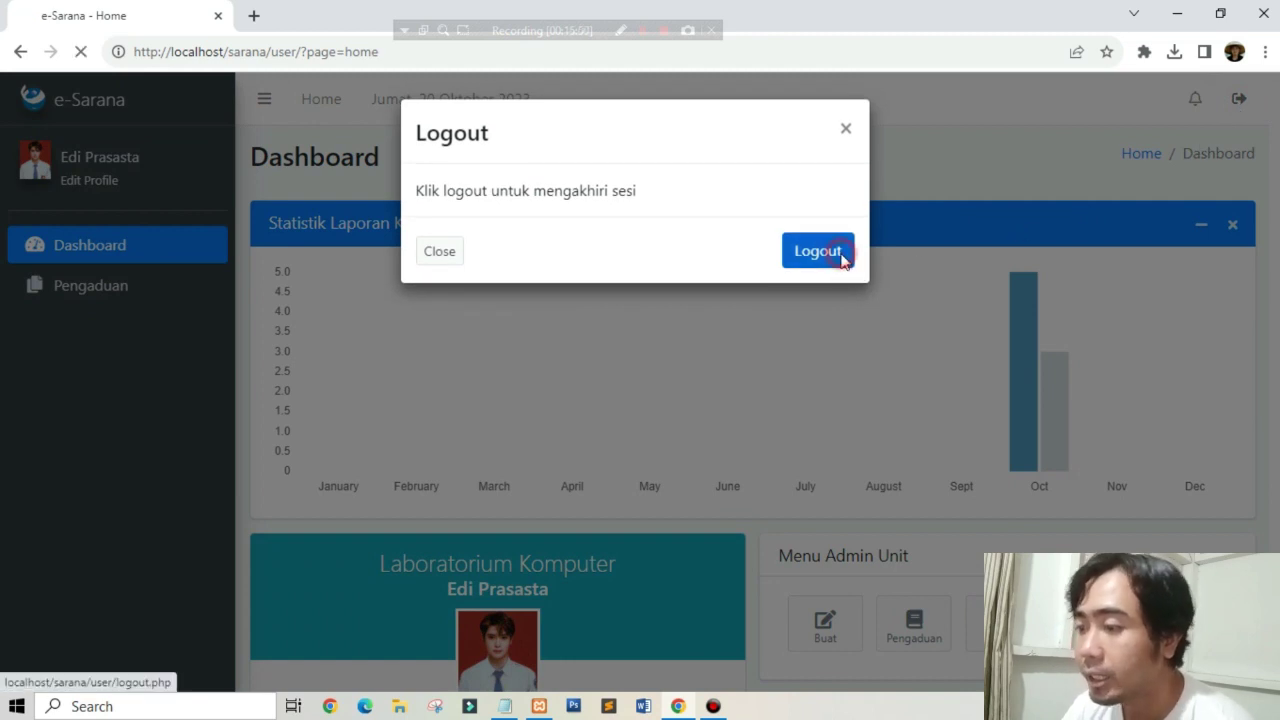
Step: Enter the kabag account's e-mail and password and sign in
left_click(556, 427)
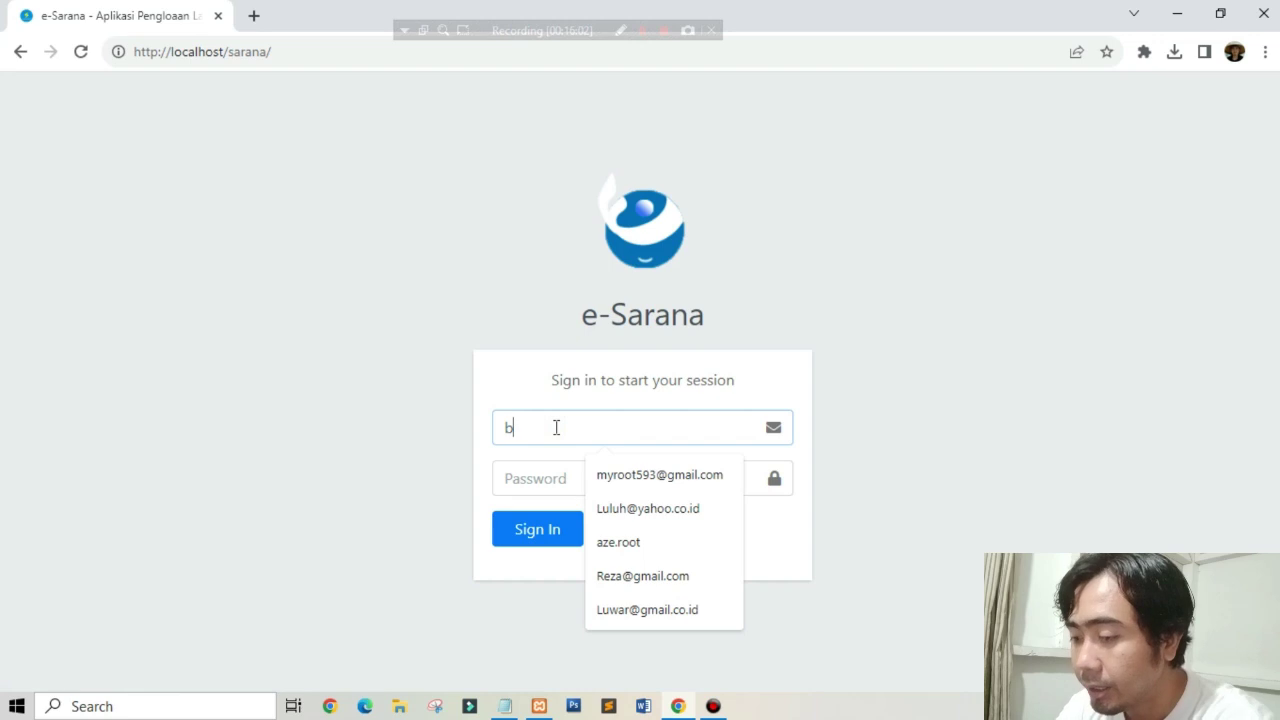
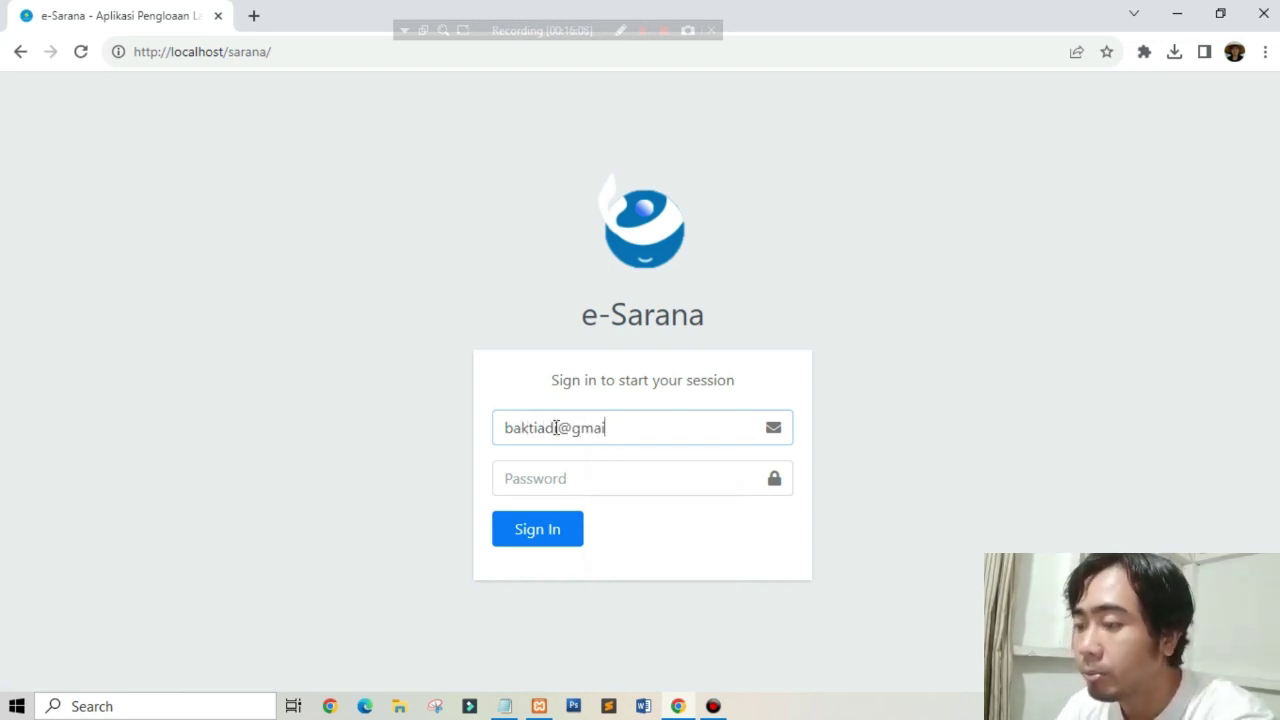
key("Tab")
type("•••")
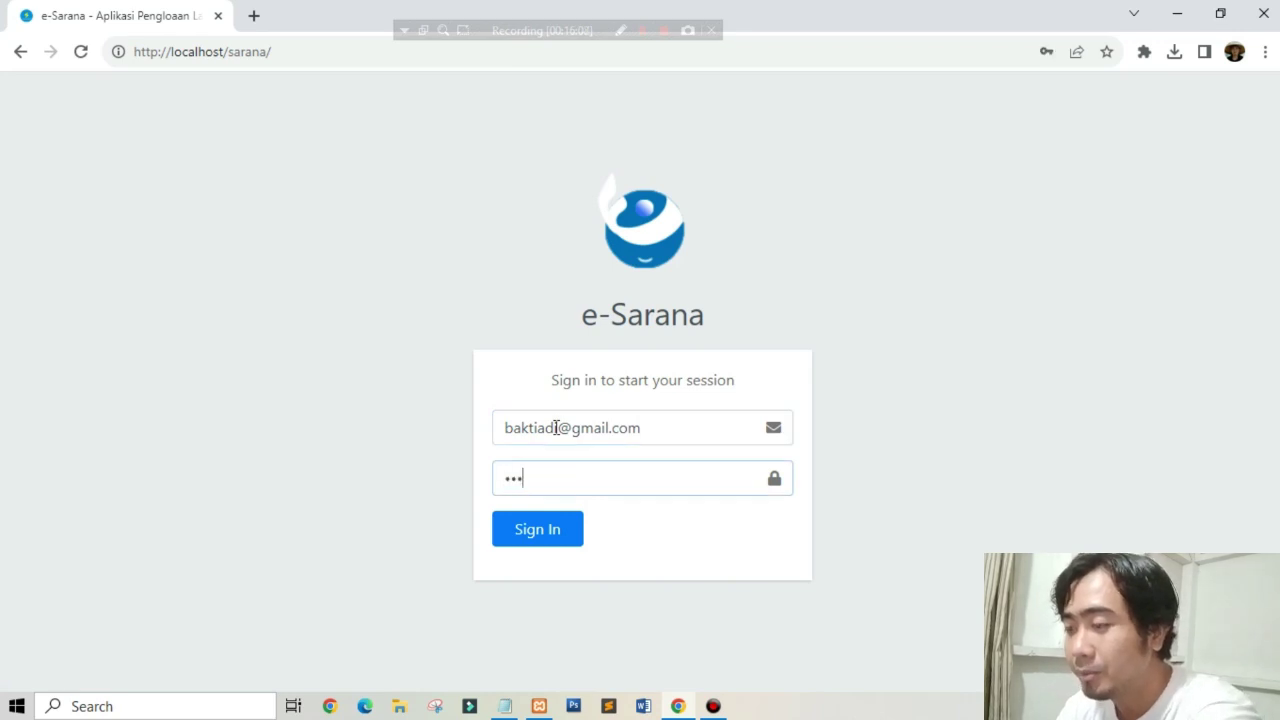
type("•••")
left_click(570, 529)
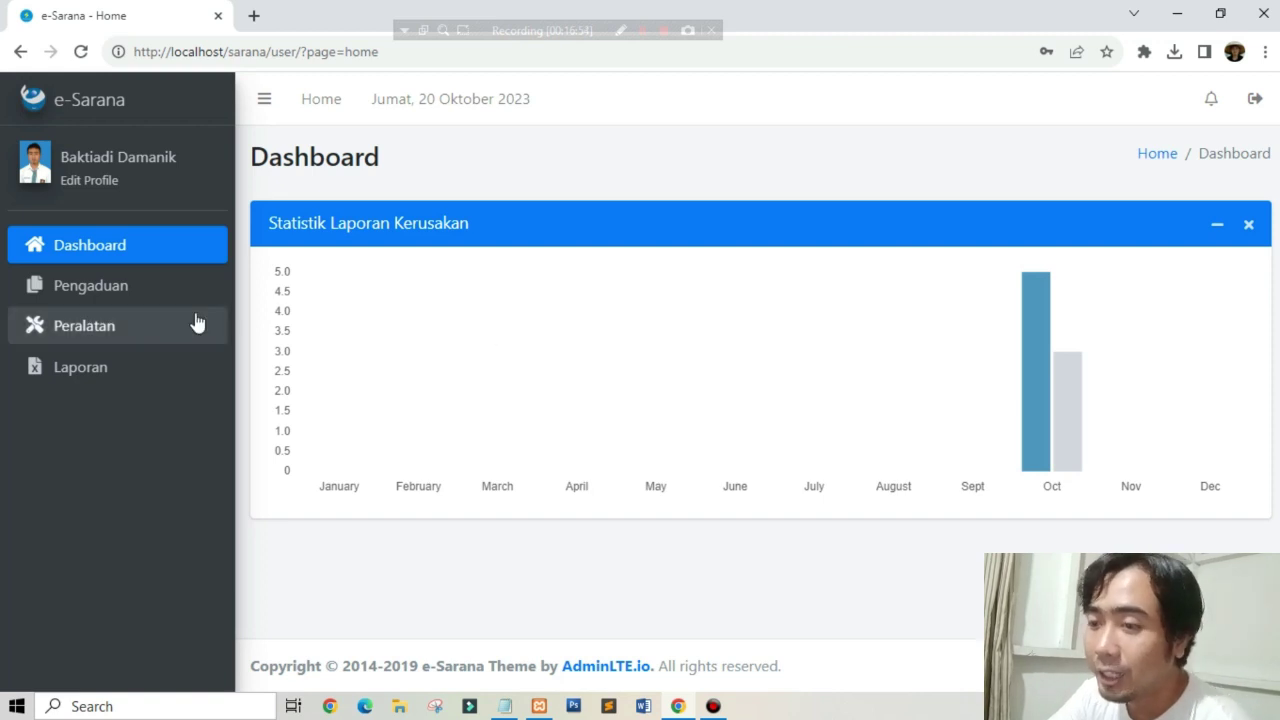
Step: As kabag, browse Semua Pengaduan, return to the Dashboard statistics chart, then open the equipment list
left_click(156, 289)
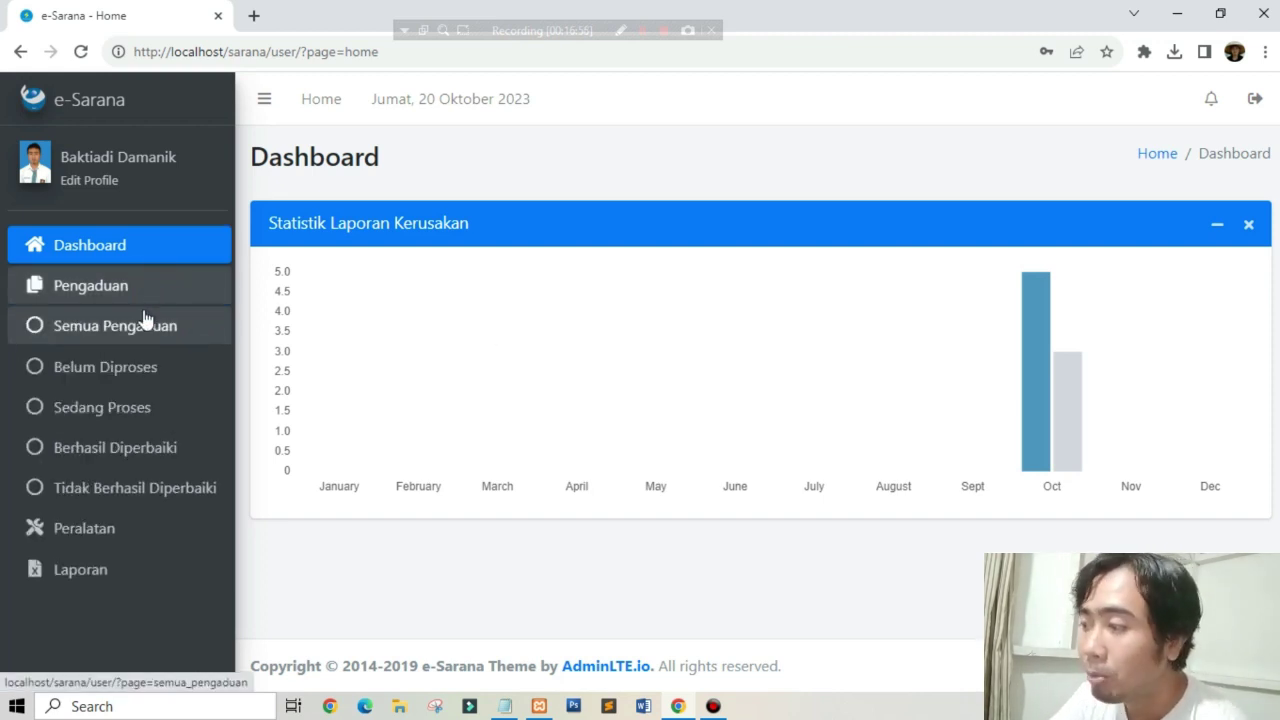
left_click(143, 314)
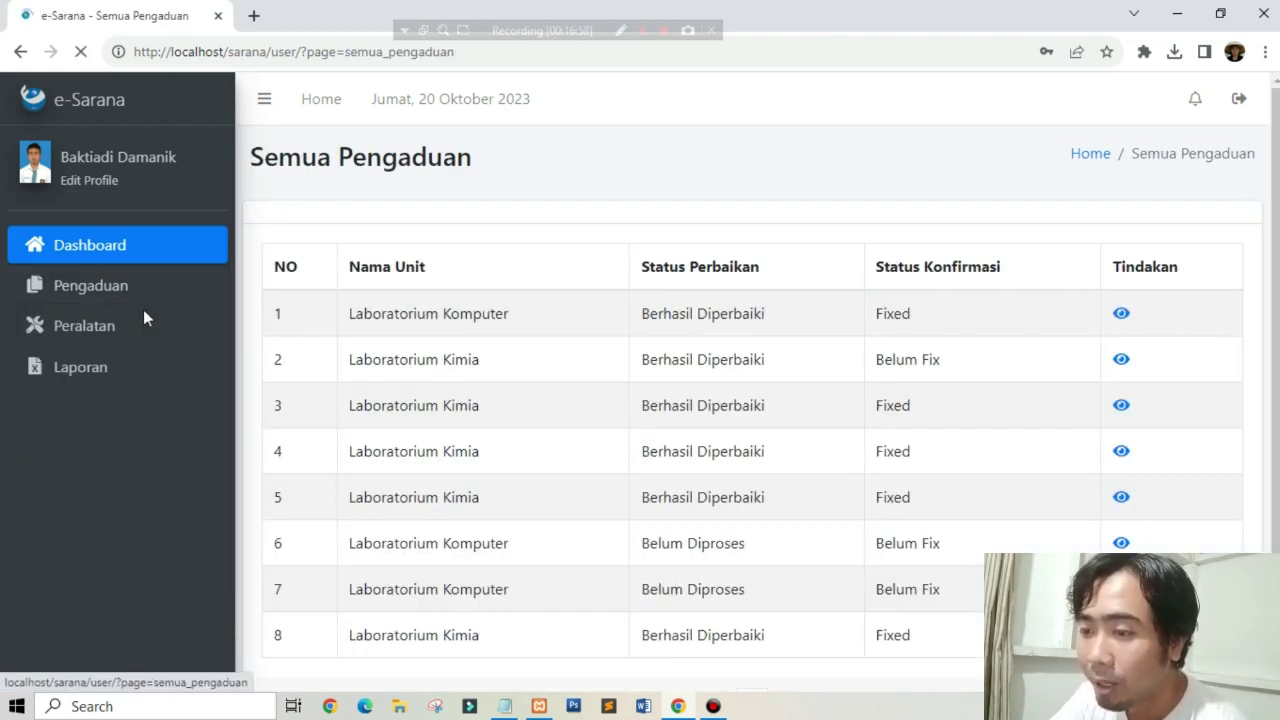
left_click(113, 257)
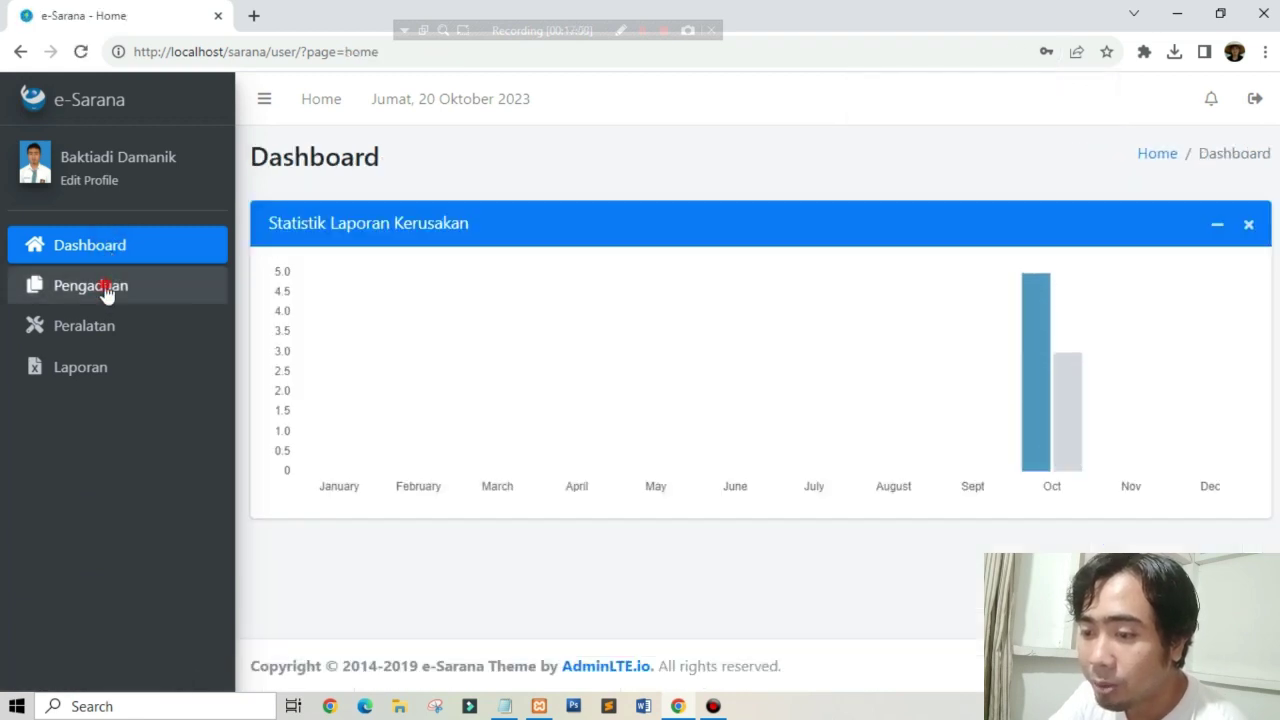
left_click(106, 286)
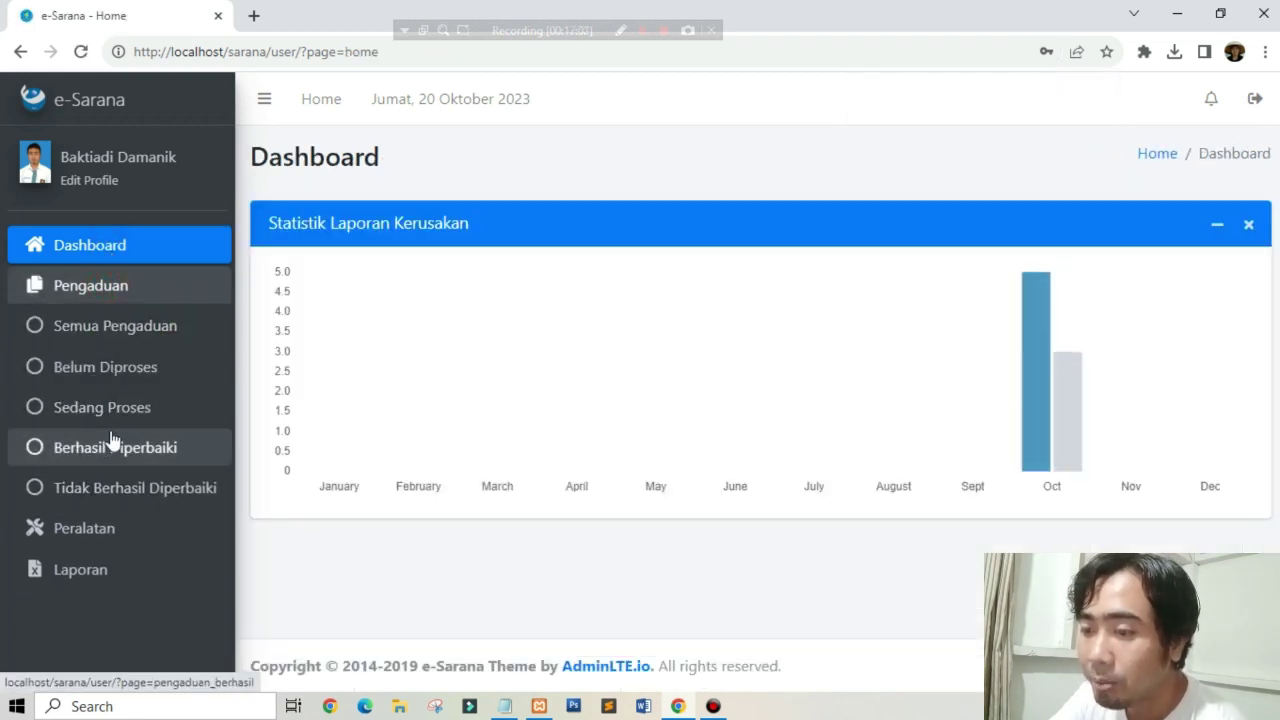
left_click(118, 256)
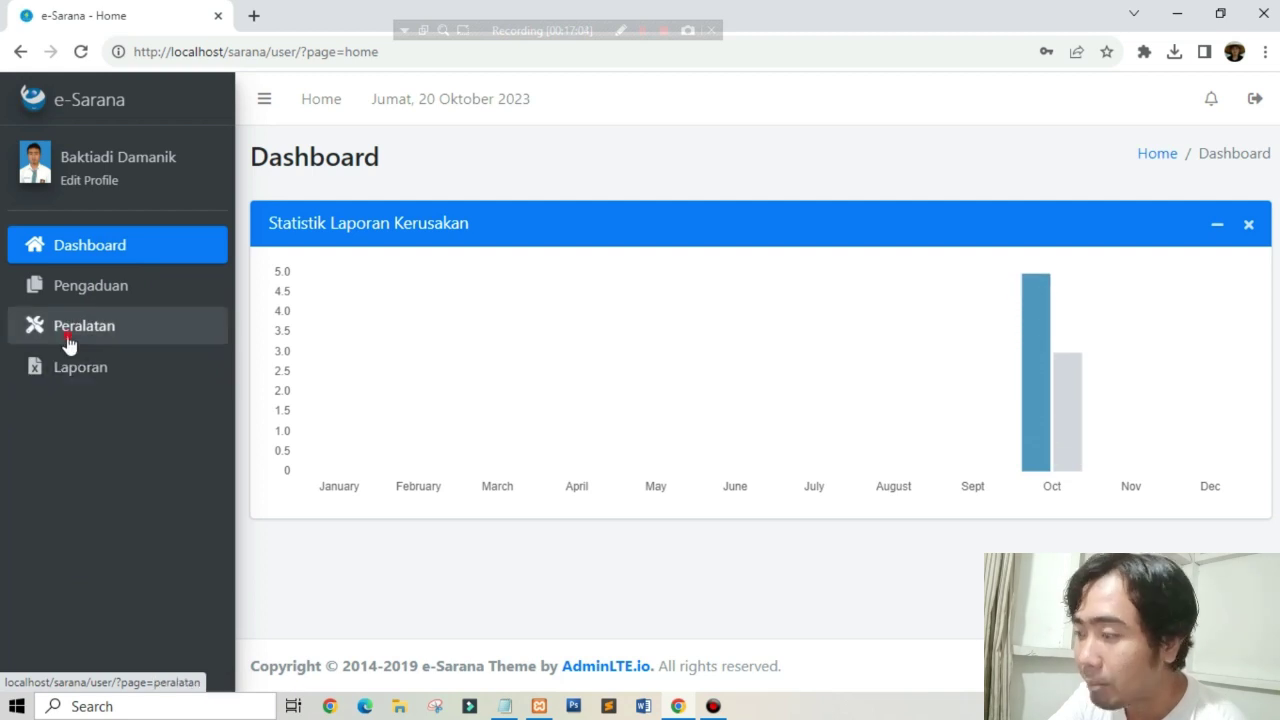
left_click(28, 338)
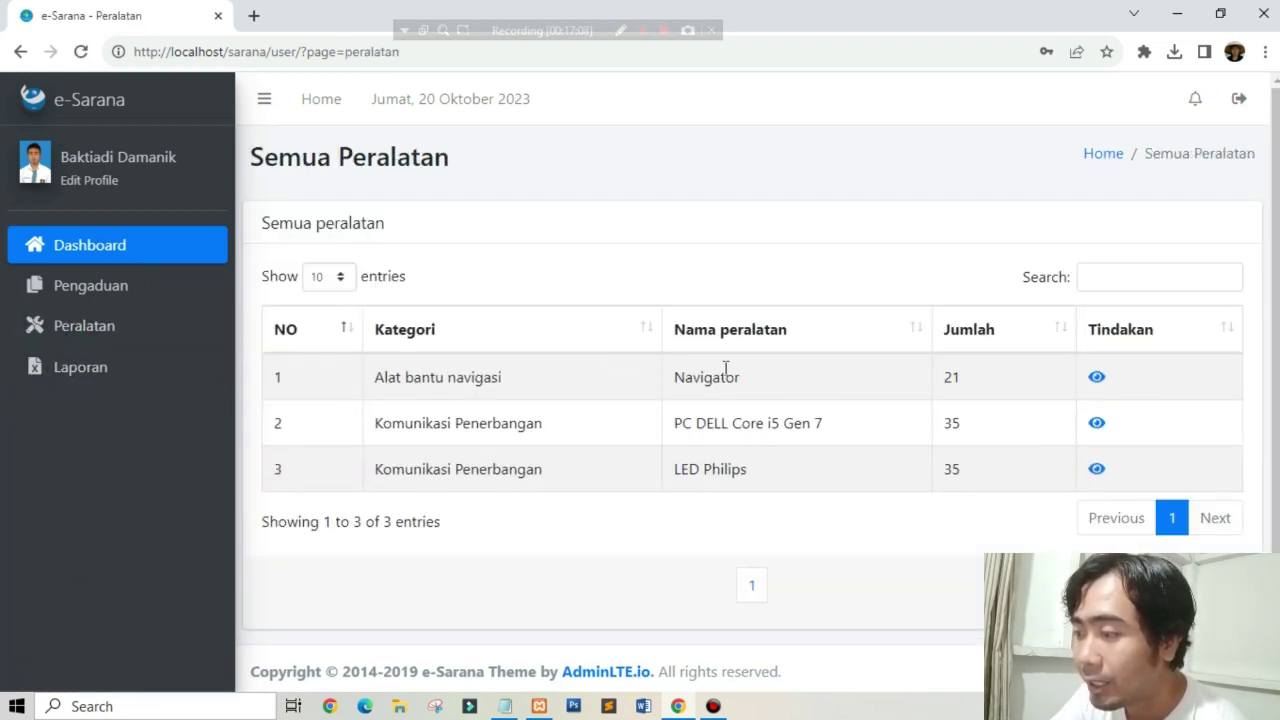
Step: Inspect the Navigator equipment details (Radiologi - RDG-089, Alat bantu navigasi, quantity 21), then close them
left_click(1097, 386)
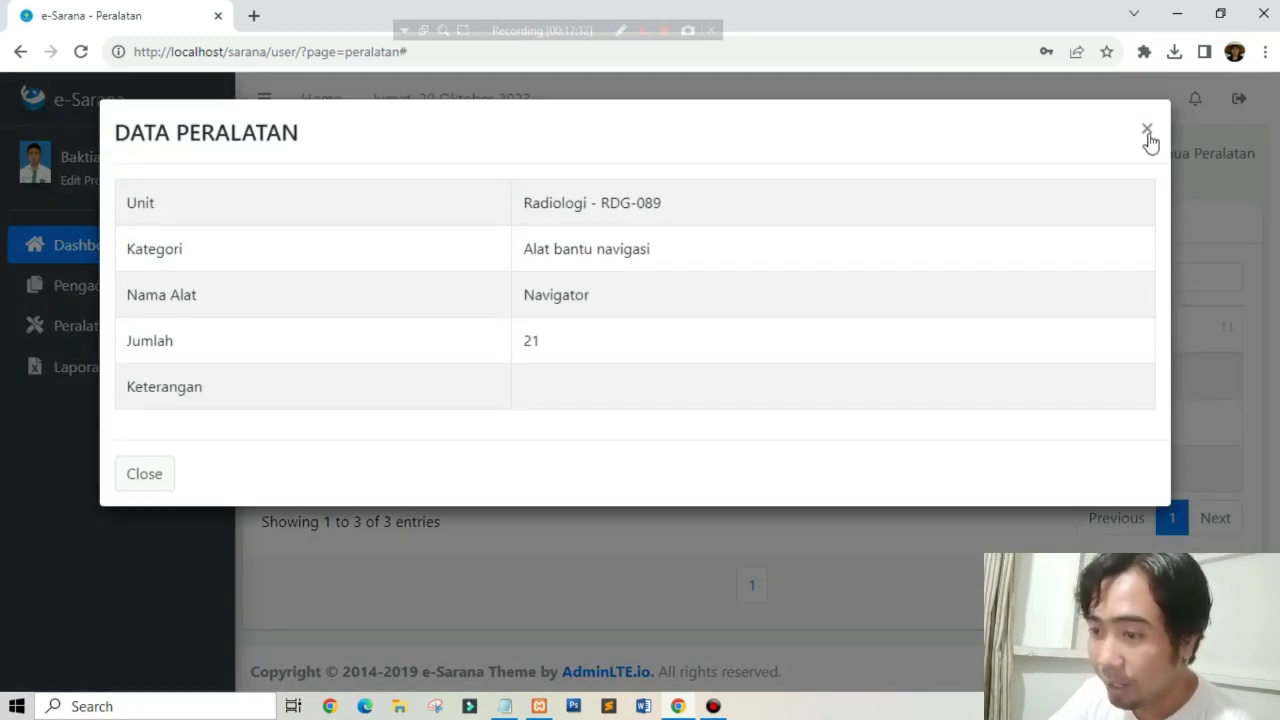
left_click(1147, 130)
Step: Open the Laporan repair report, dismiss the Dari tanggal calendar without a date, and return to Dashboard
left_click(107, 370)
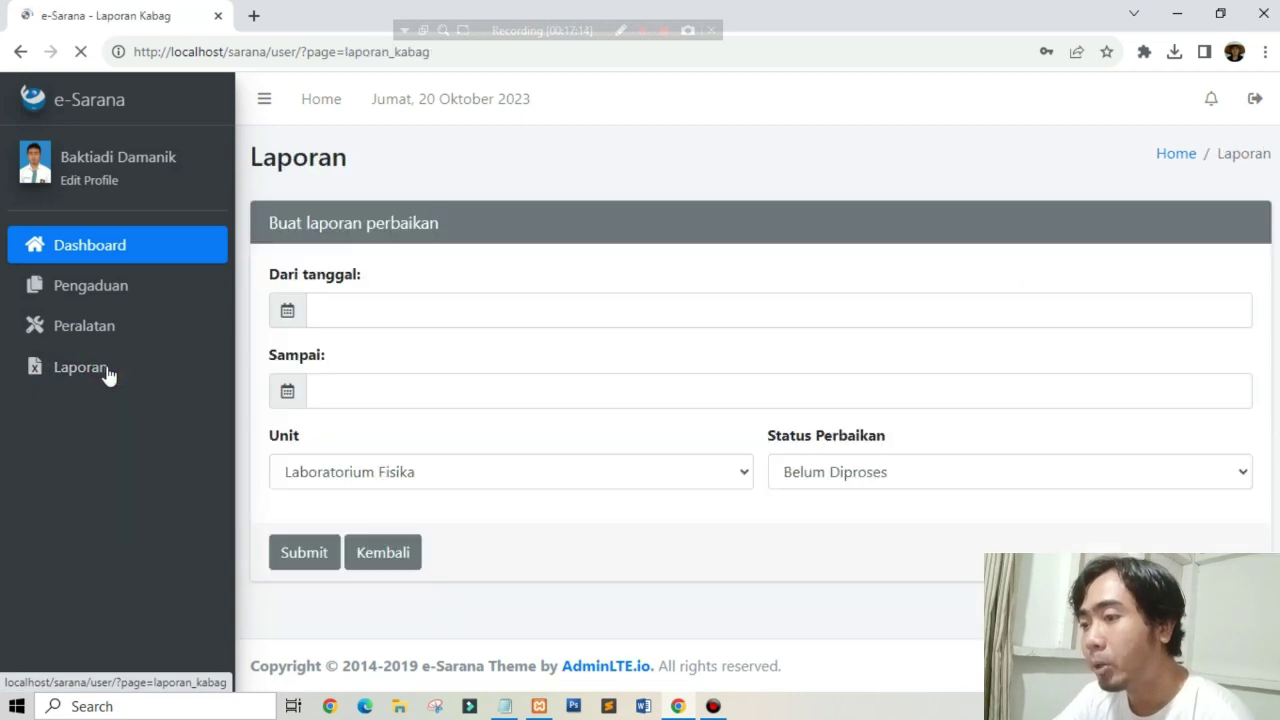
left_click(412, 308)
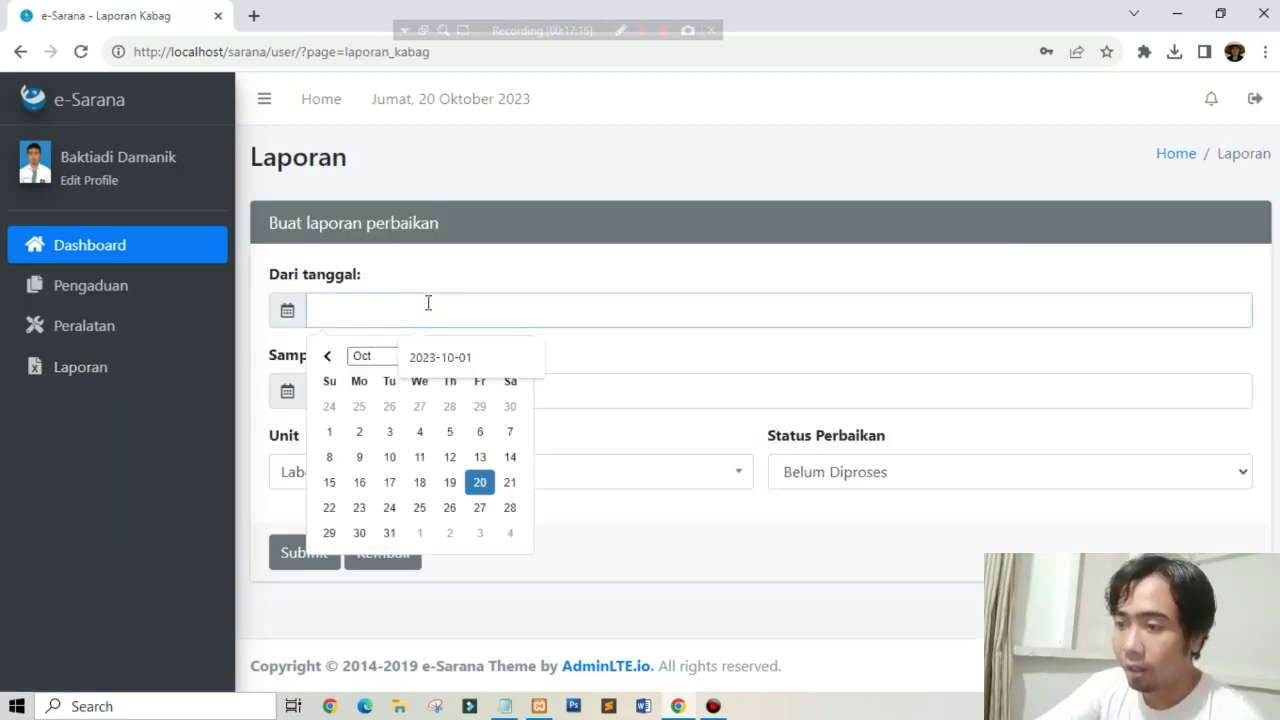
left_click(503, 278)
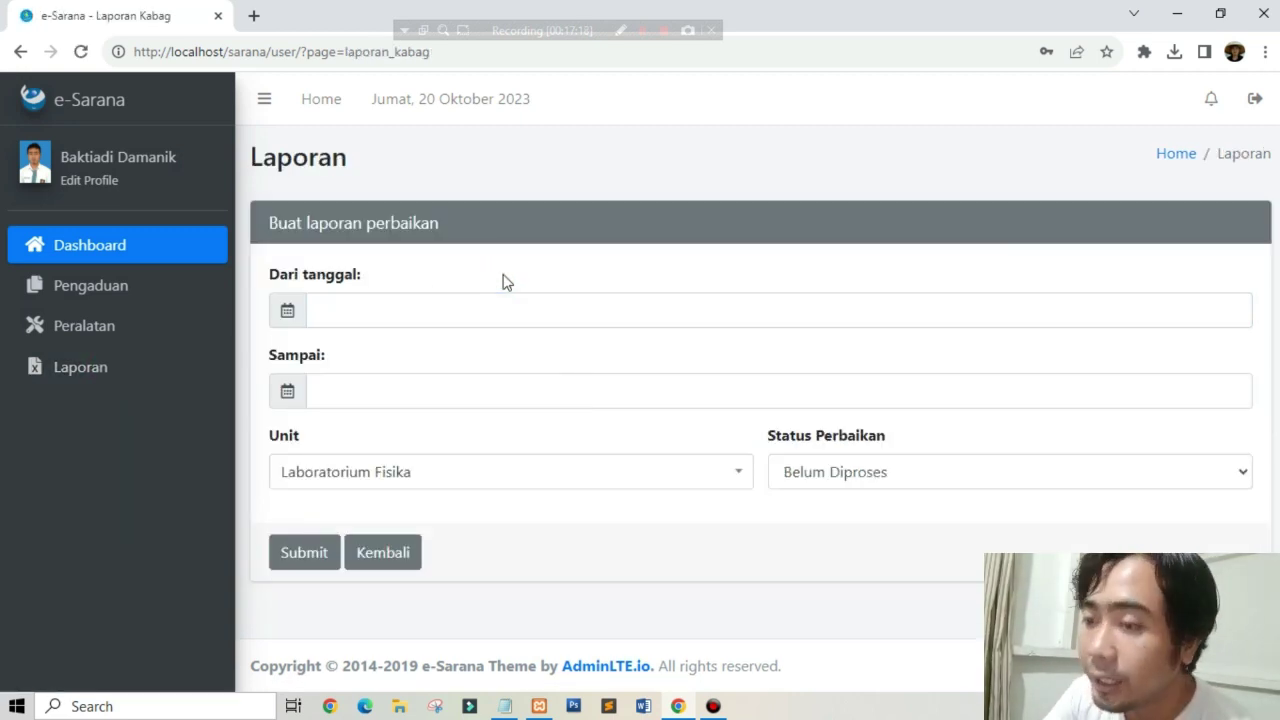
left_click(160, 243)
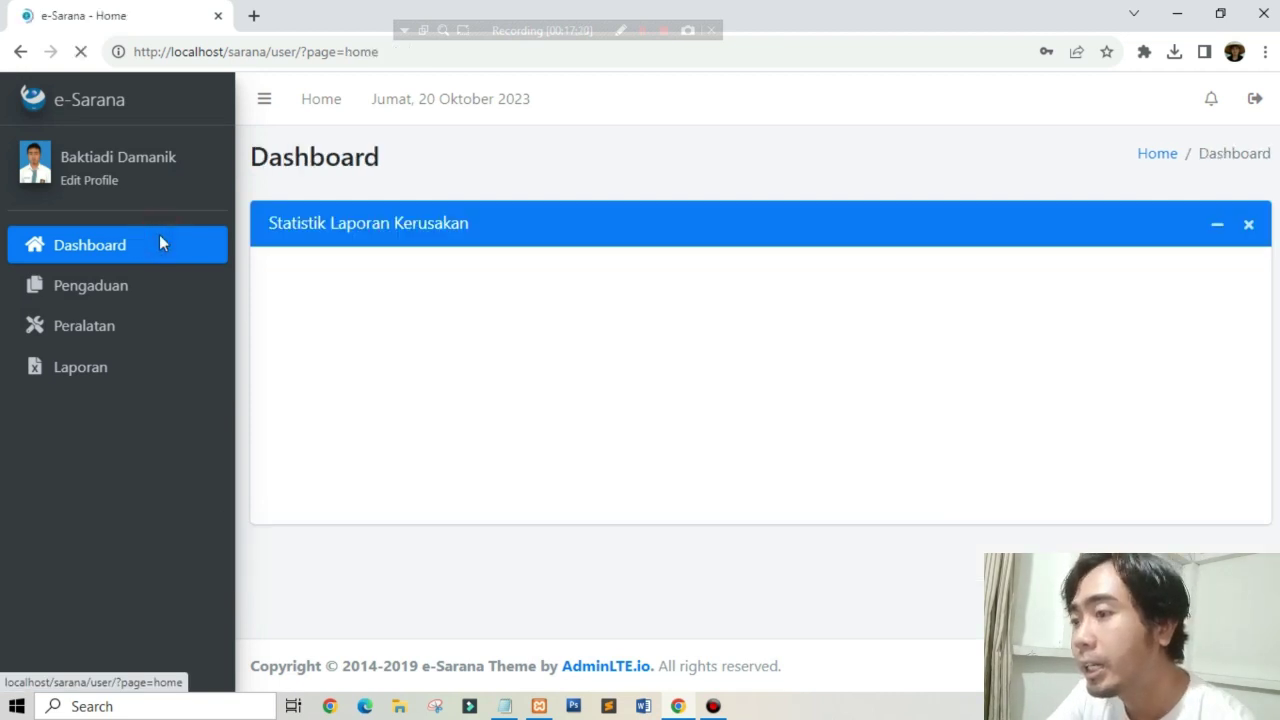